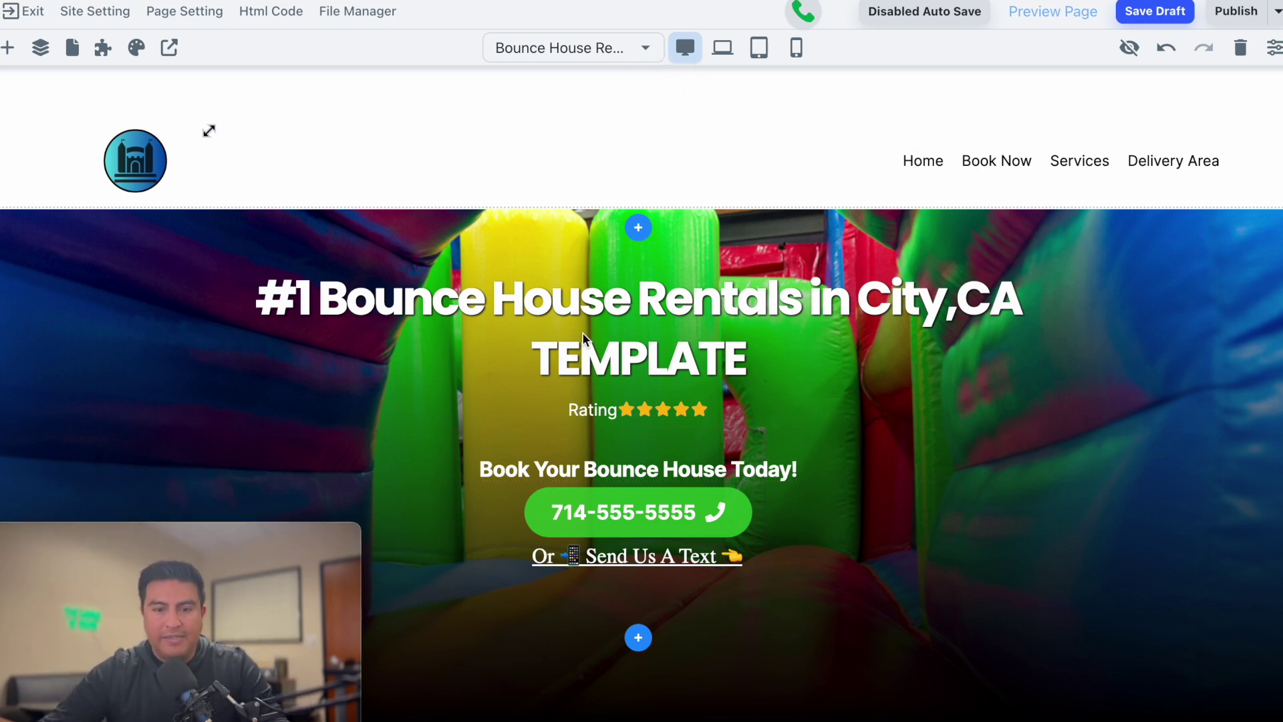
# Step: Review the template home page's header, hero banner and the form offering current specials
pyautogui.scroll(-1, 607, 317)
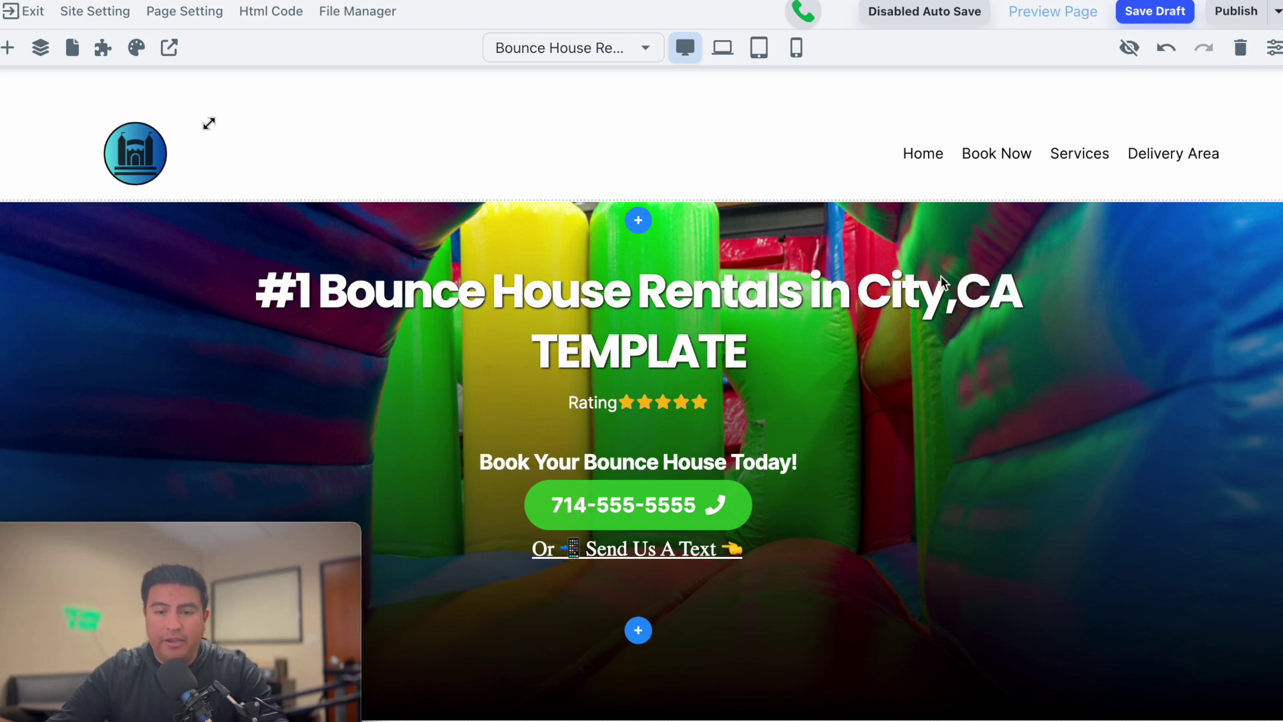
pyautogui.scroll(-1, 894, 326)
pyautogui.scroll(1, 892, 322)
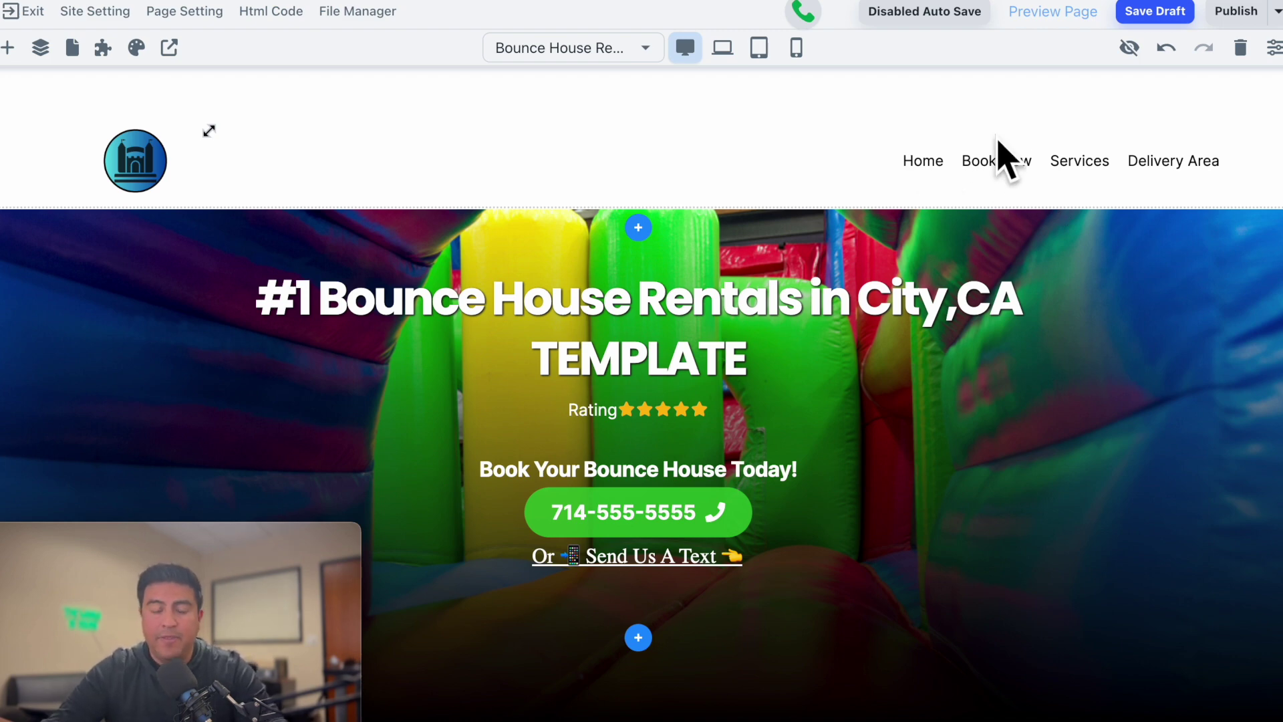
pyautogui.scroll(-1, 899, 339)
pyautogui.scroll(-10, 900, 342)
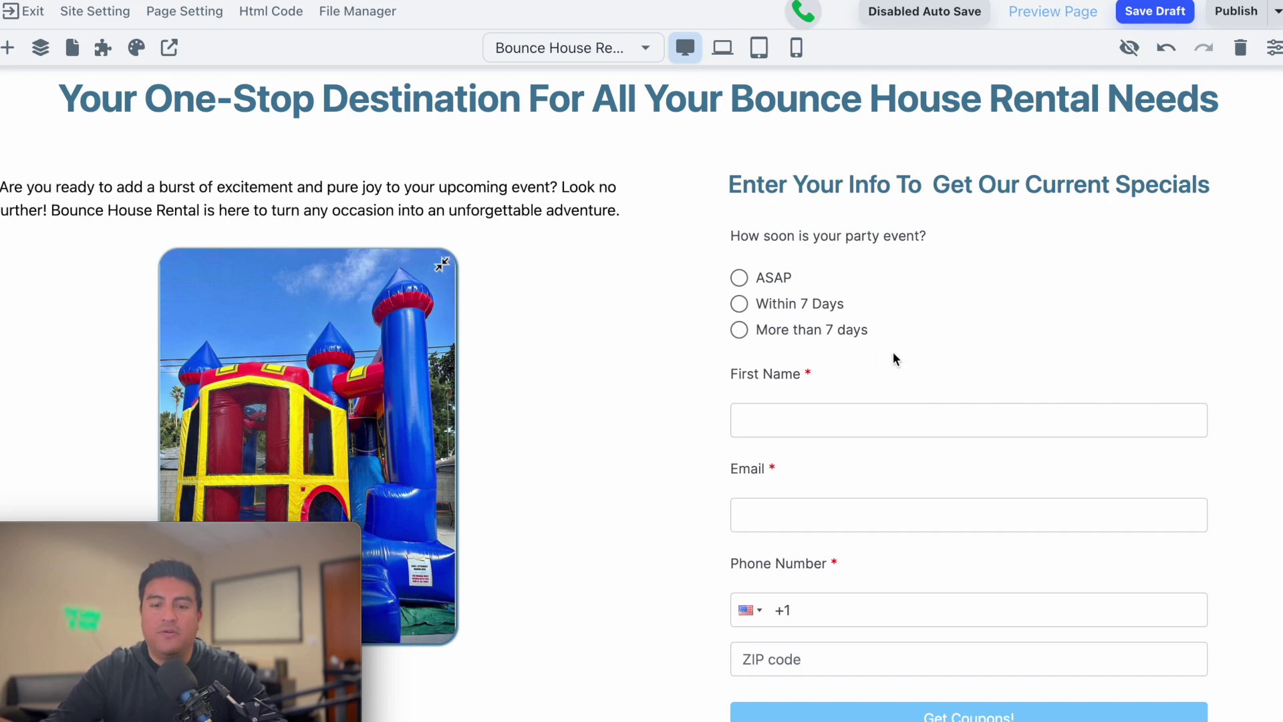
pyautogui.scroll(-1, 891, 358)
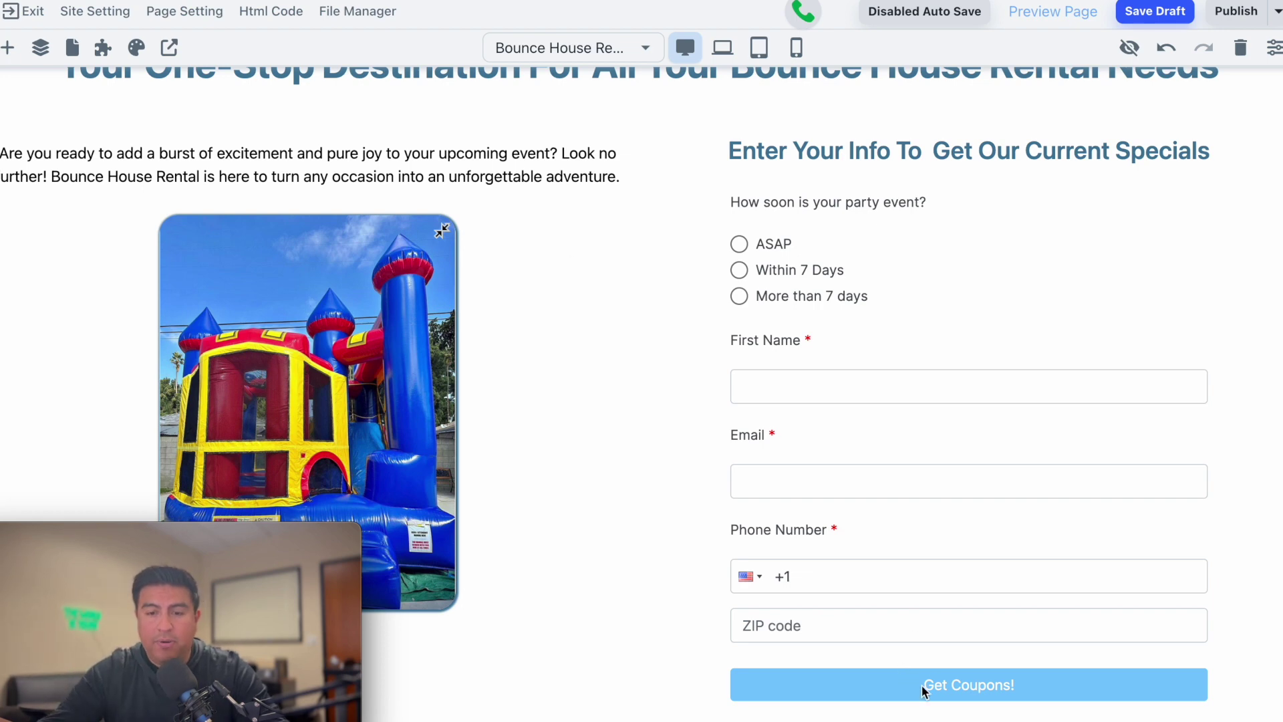
pyautogui.scroll(-10, 492, 338)
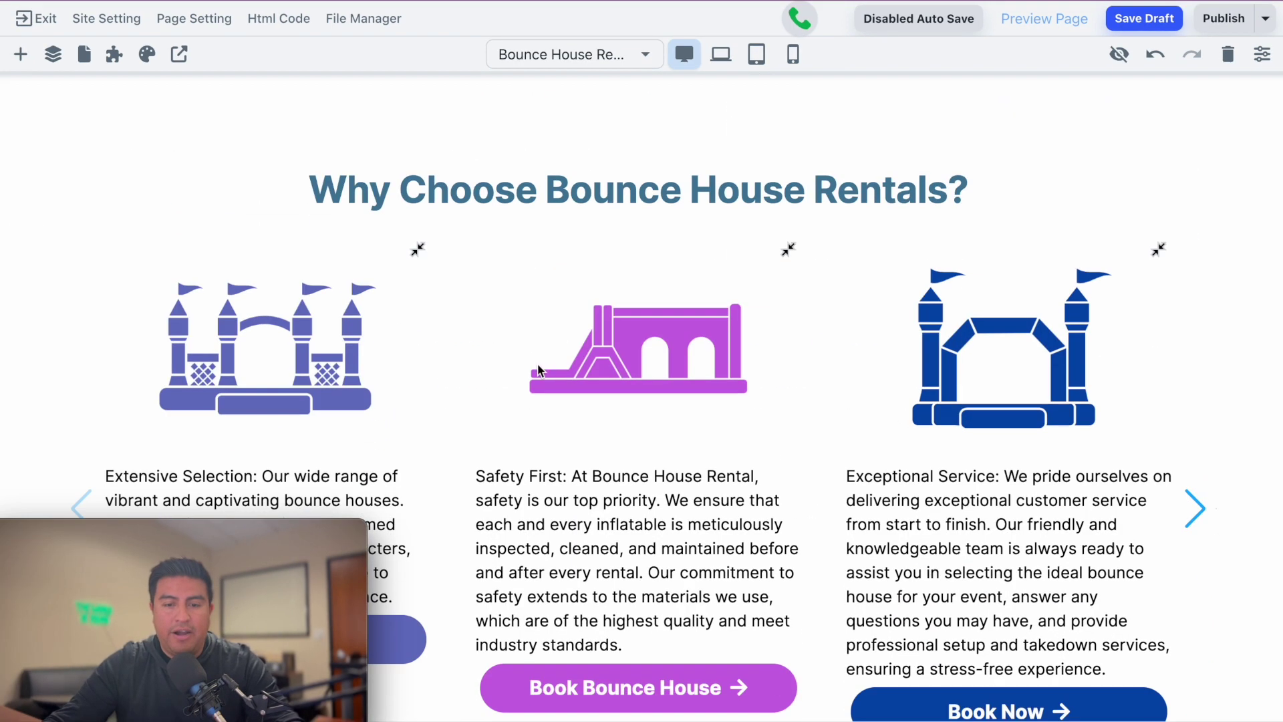
# Step: Examine the "Why Choose Bounce House Rentals?" cards and their booking buttons, comparing them with the hero area above
pyautogui.scroll(-1, 541, 364)
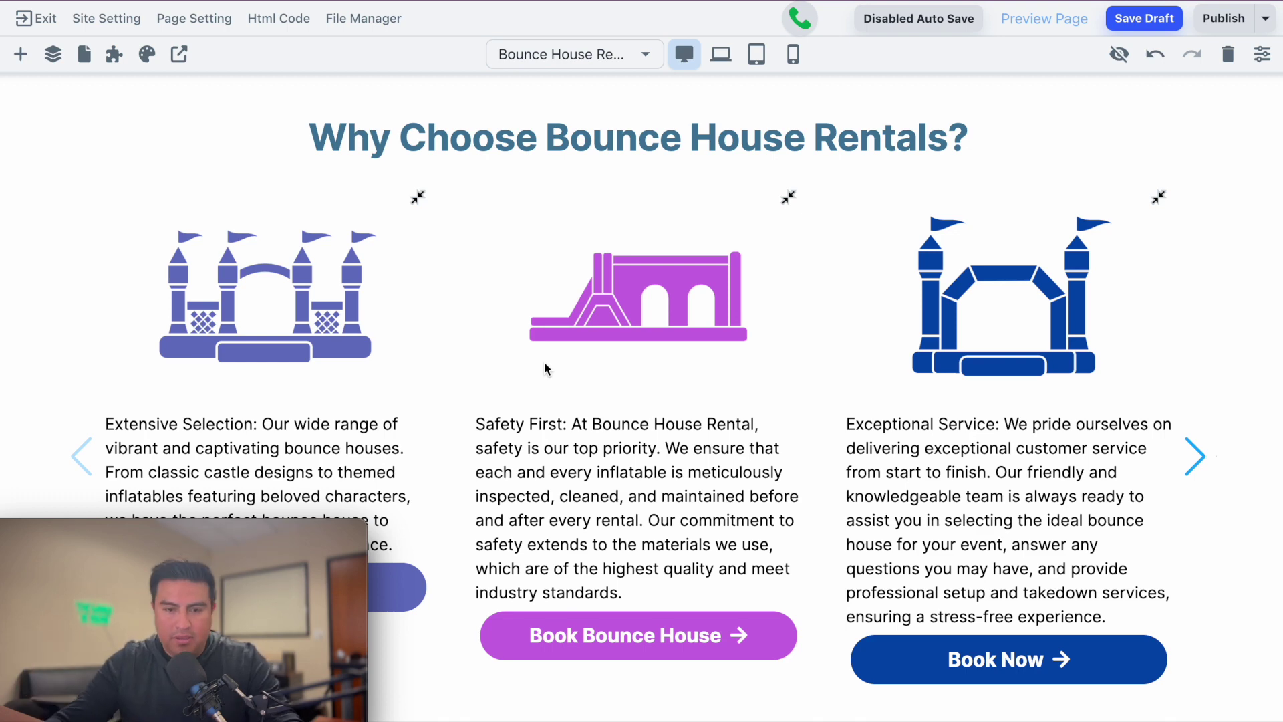
pyautogui.scroll(-1, 408, 239)
pyautogui.scroll(-4, 401, 252)
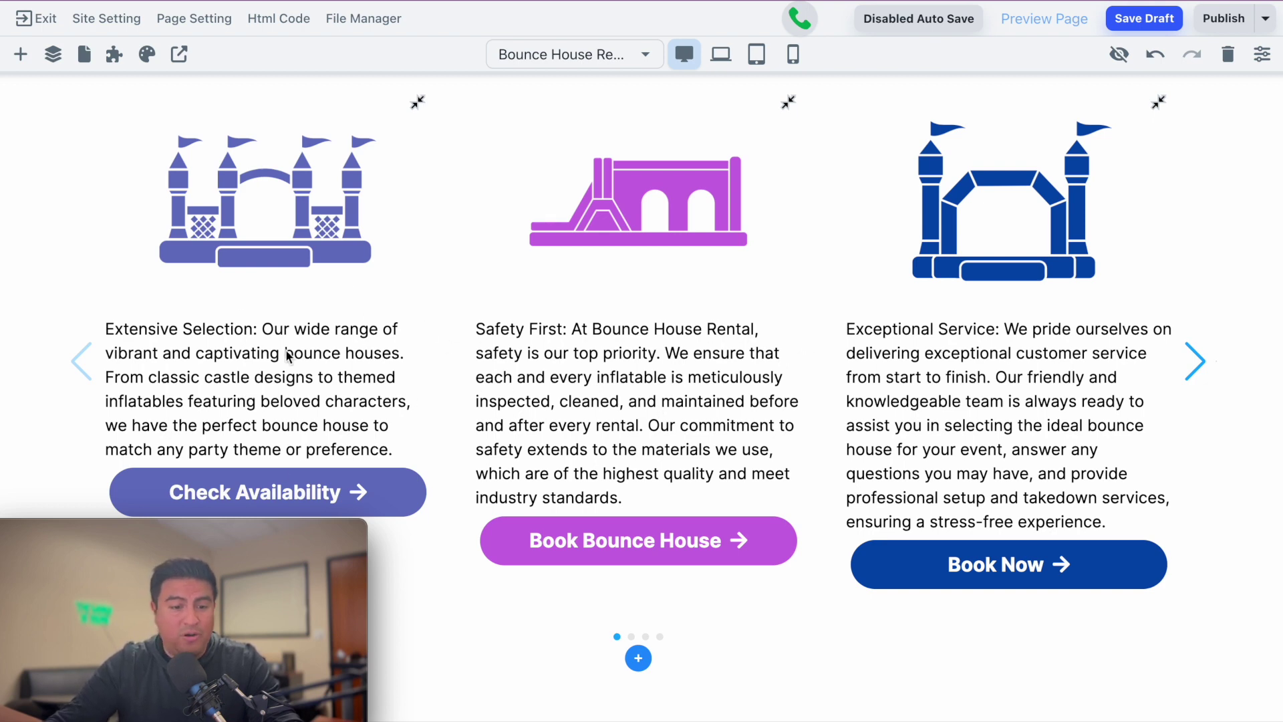
pyautogui.scroll(3, 467, 380)
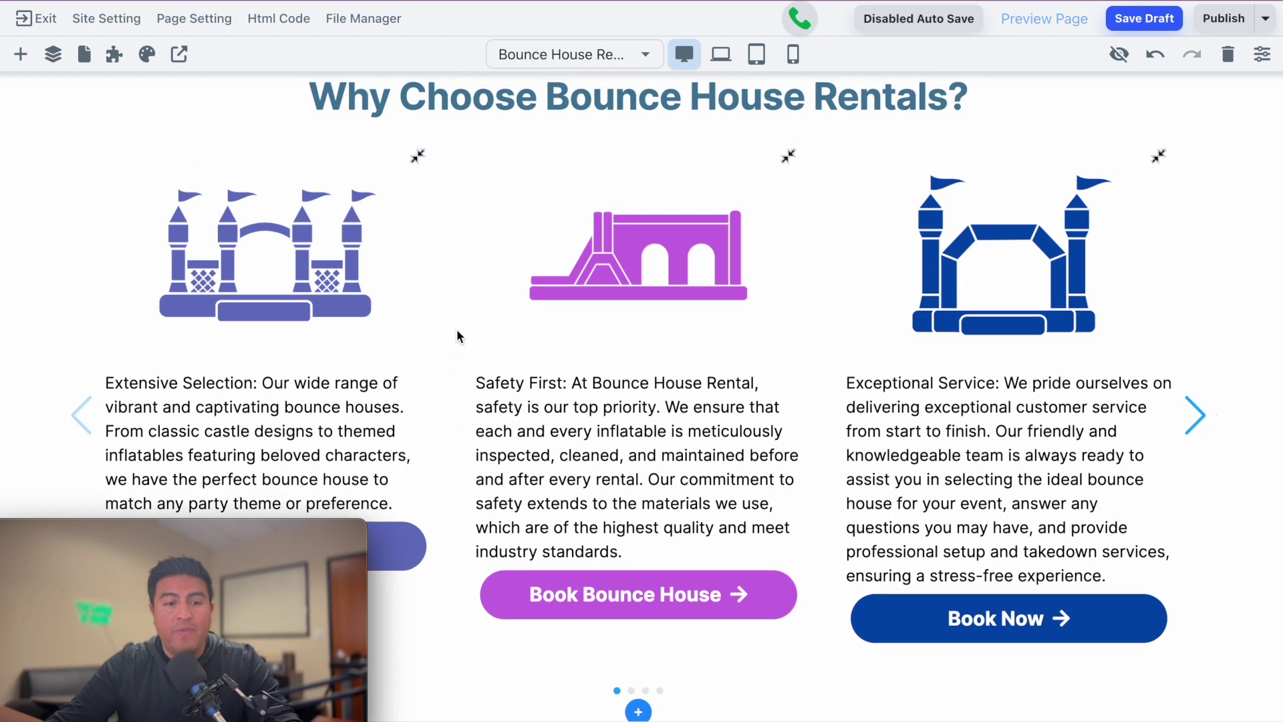
pyautogui.scroll(-1, 420, 294)
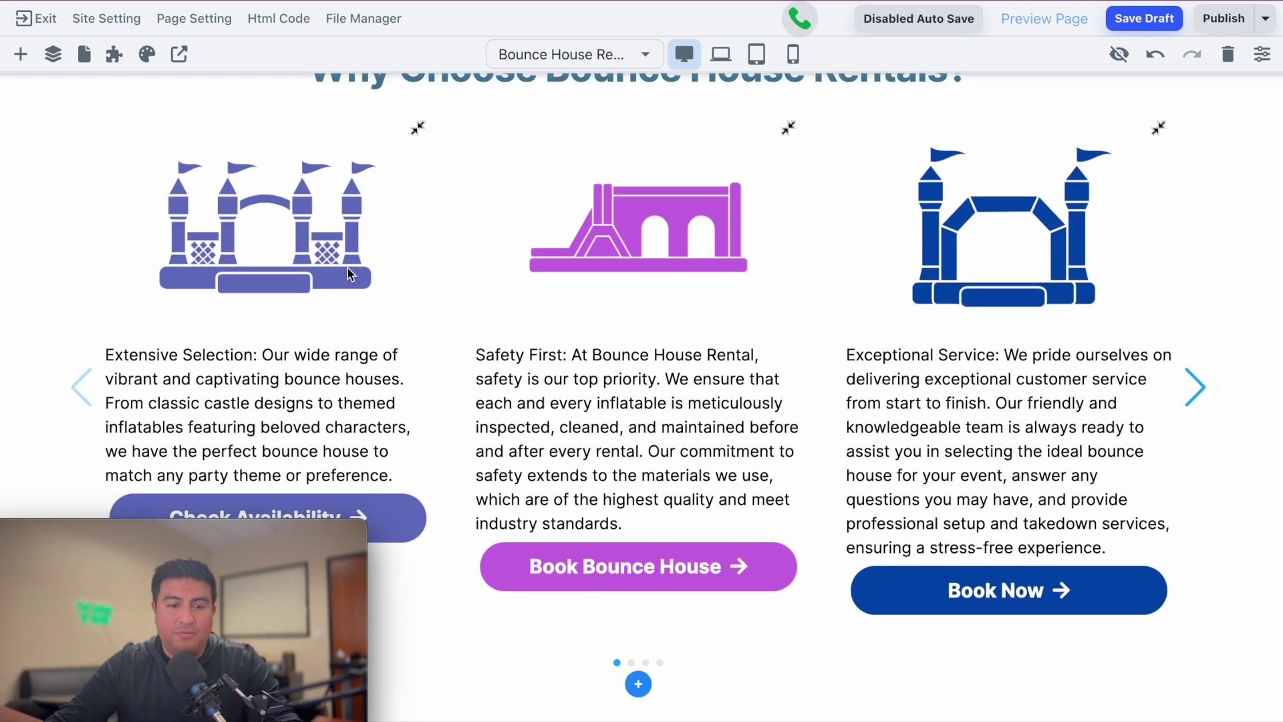
pyautogui.scroll(15, 574, 334)
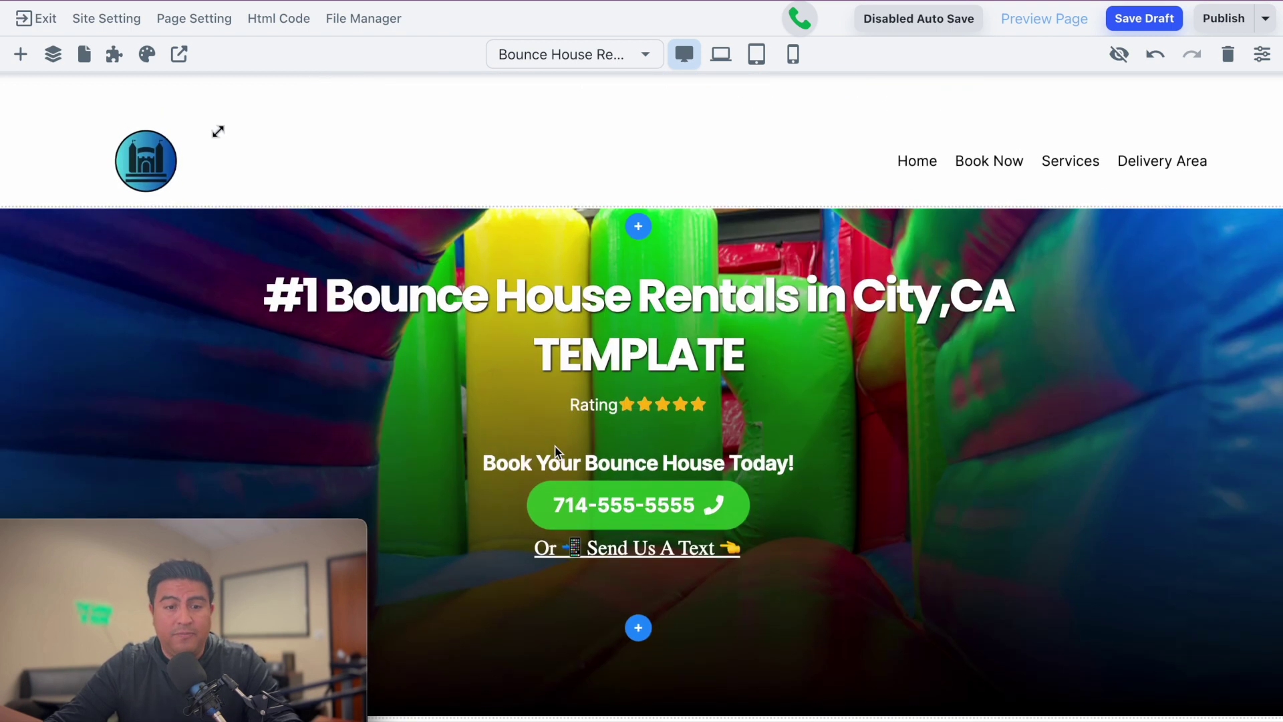
pyautogui.scroll(-10, 458, 355)
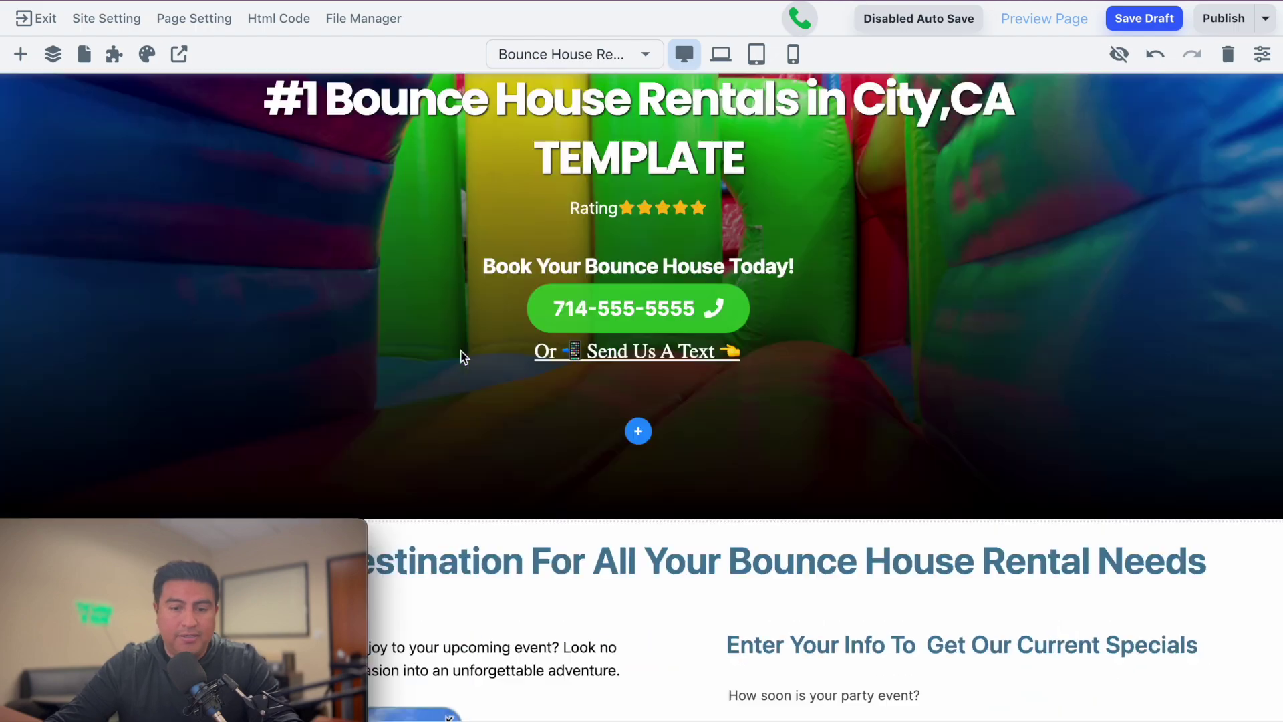
pyautogui.scroll(-12, 530, 364)
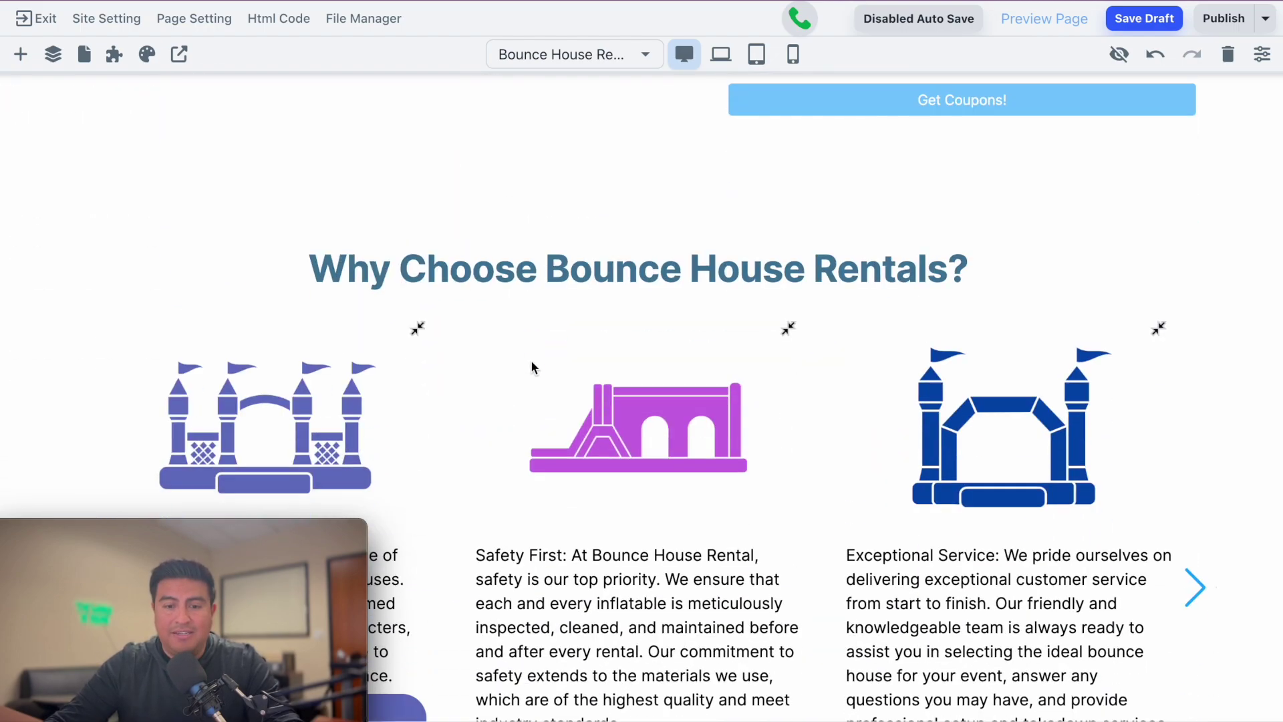
pyautogui.scroll(-3, 408, 337)
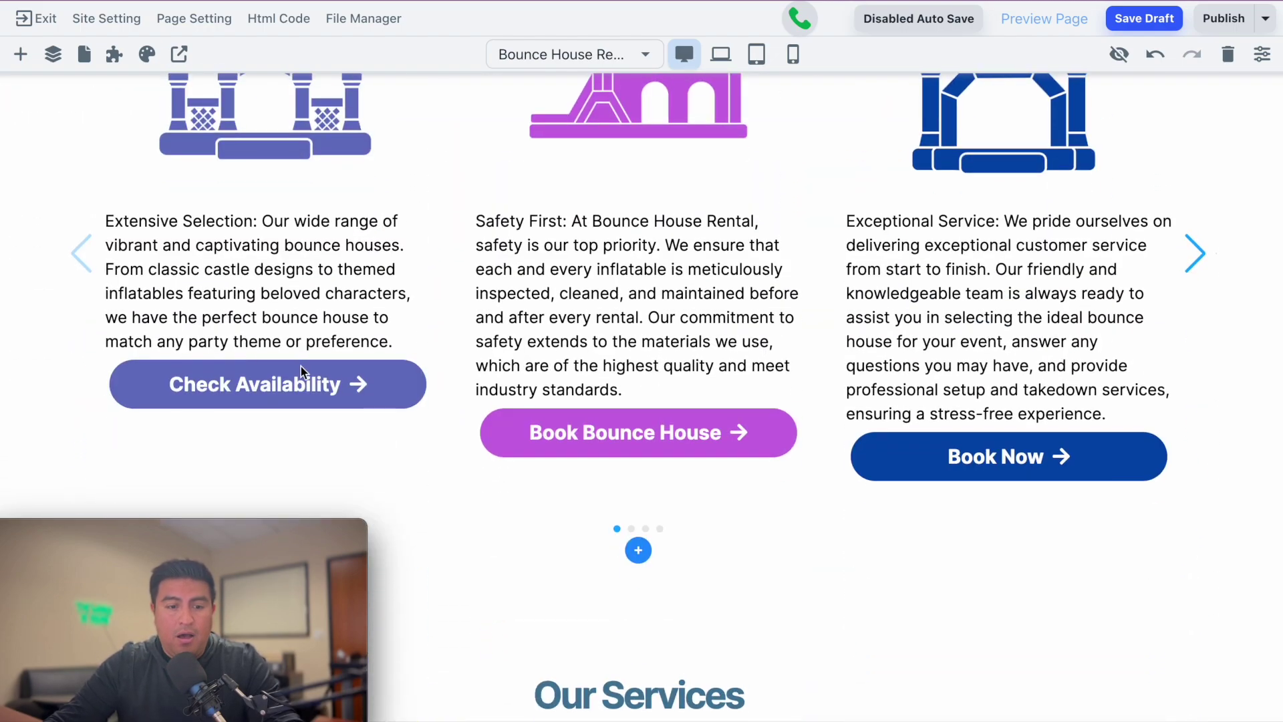
# Step: Open the popup linked to the Check Availability button to view its booking form, and close it again
pyautogui.scroll(4, 379, 342)
pyautogui.scroll(-2, 453, 377)
pyautogui.click(352, 473)
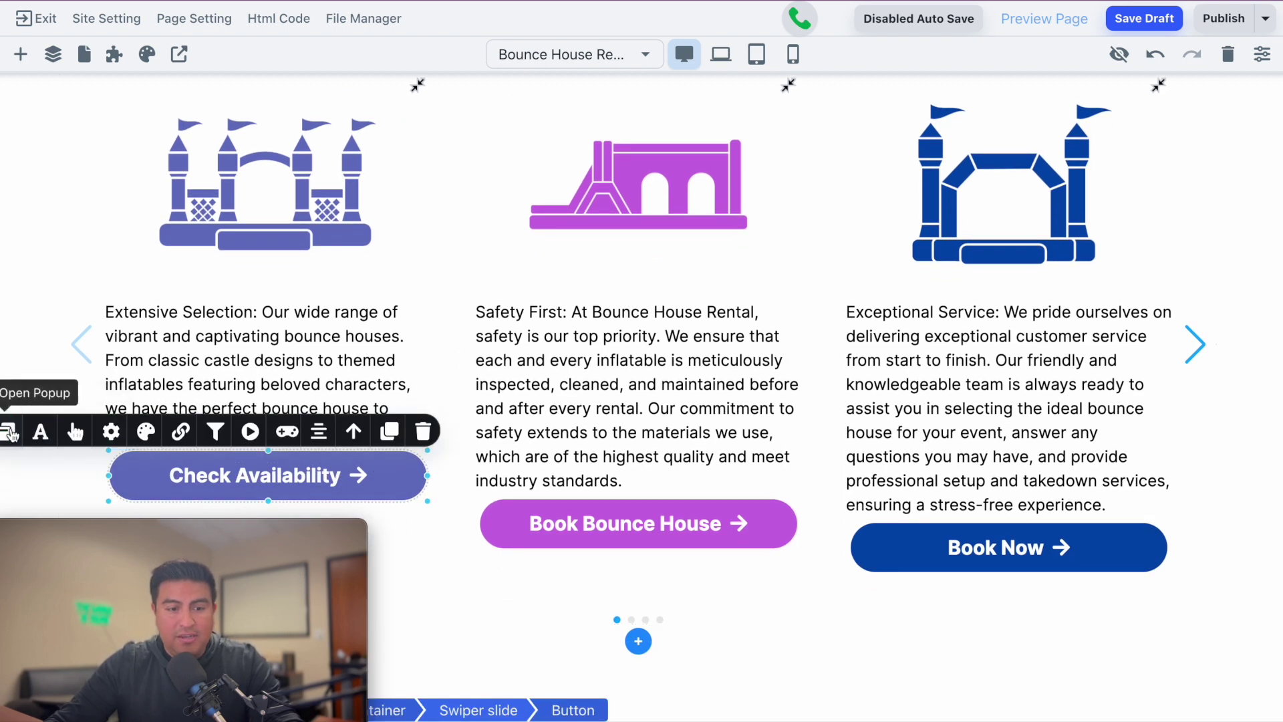
pyautogui.click(9, 432)
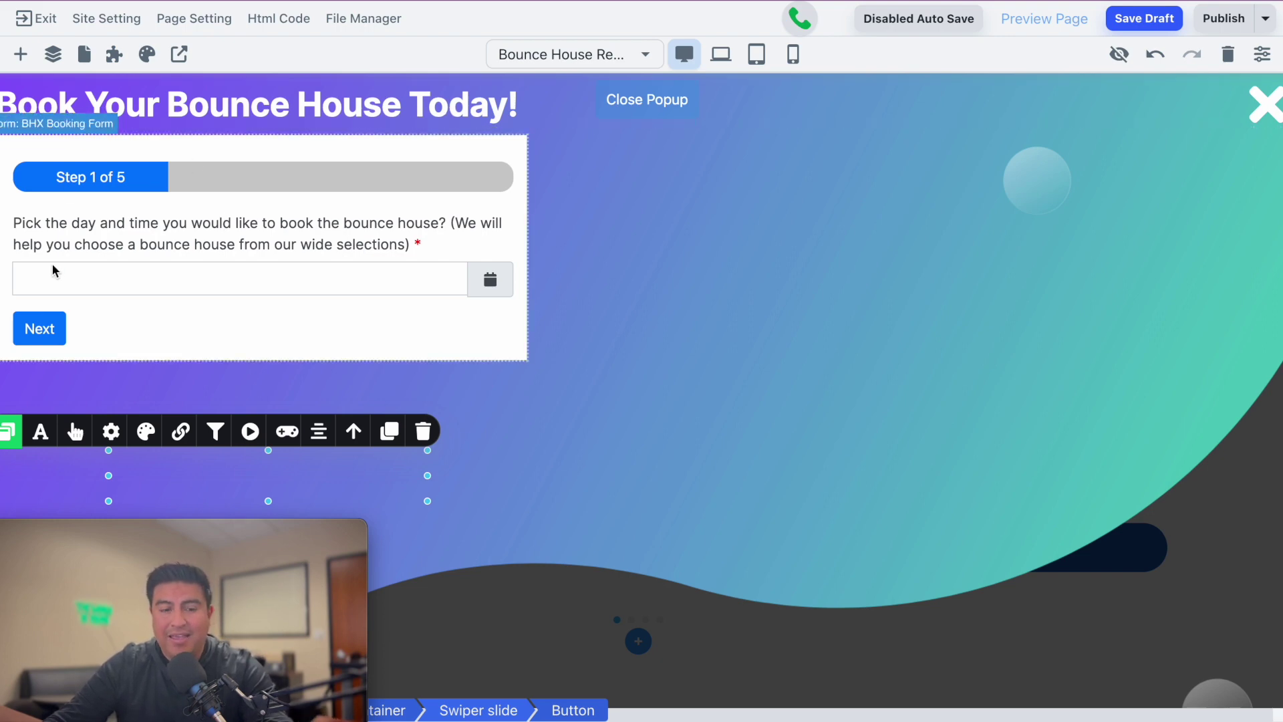
pyautogui.click(653, 102)
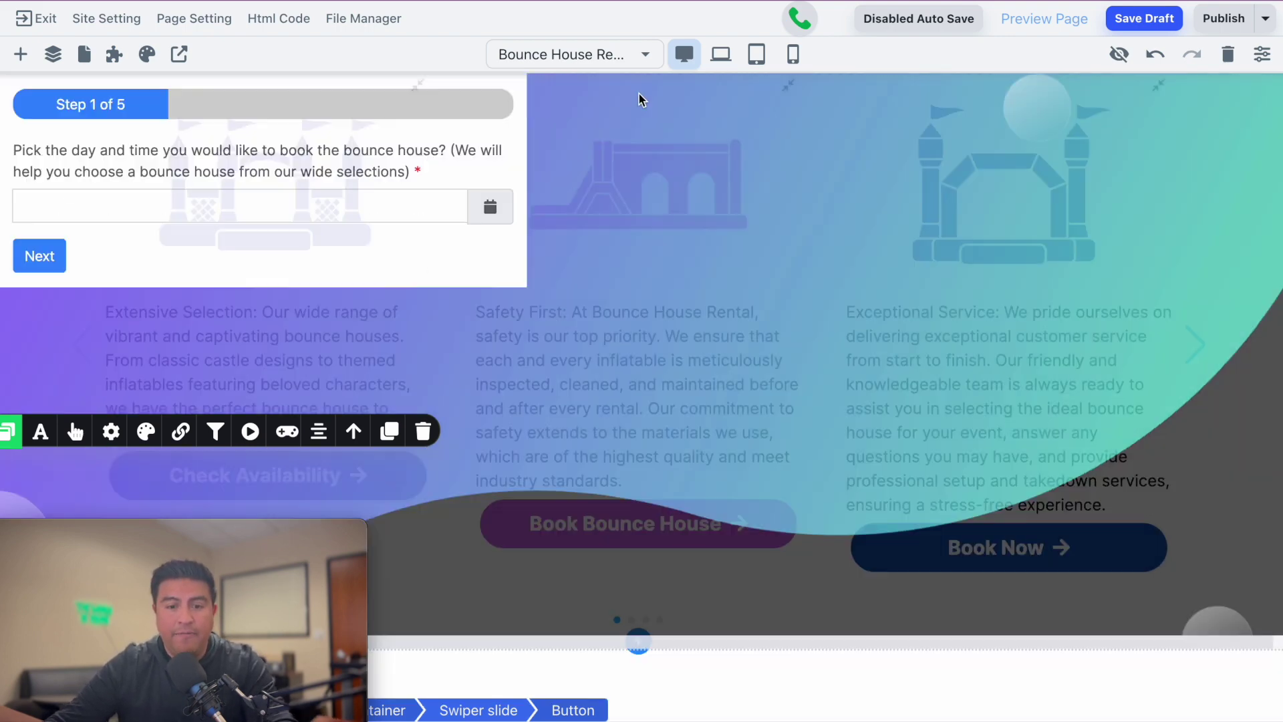
# Step: Open the popup linked to the Book Bounce House button to check its form, and close it again
pyautogui.click(768, 519)
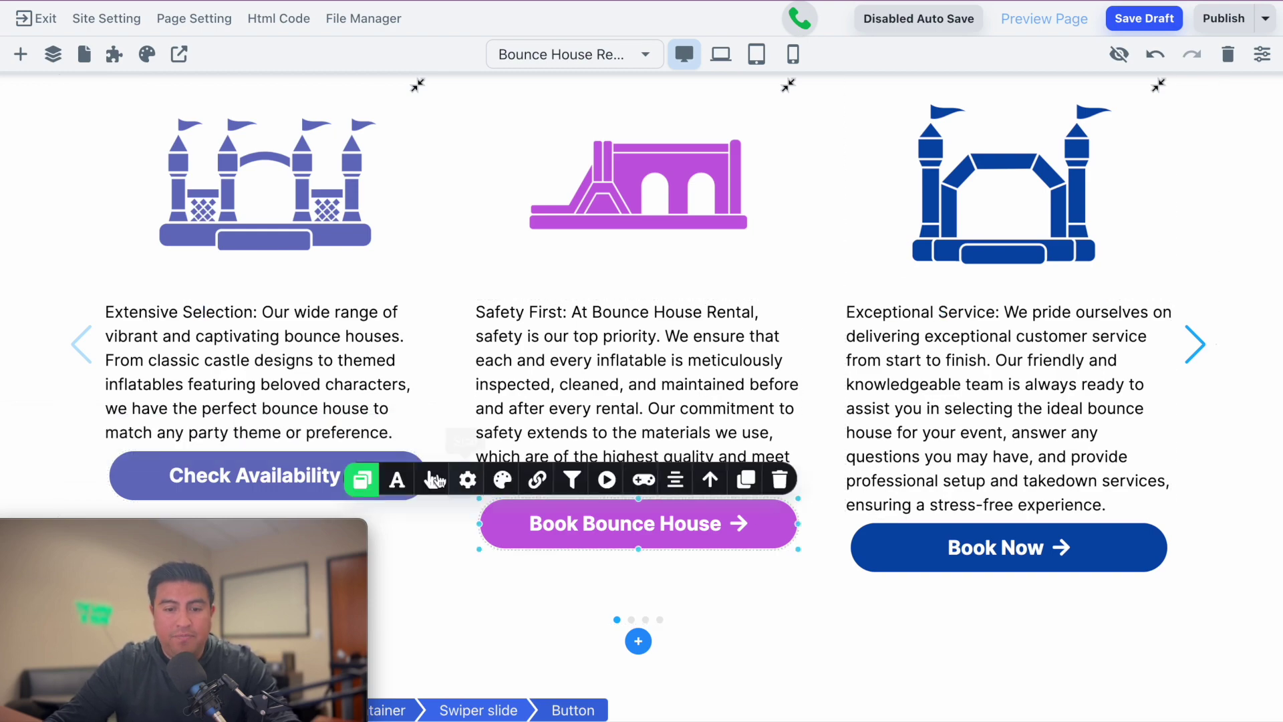
pyautogui.click(431, 479)
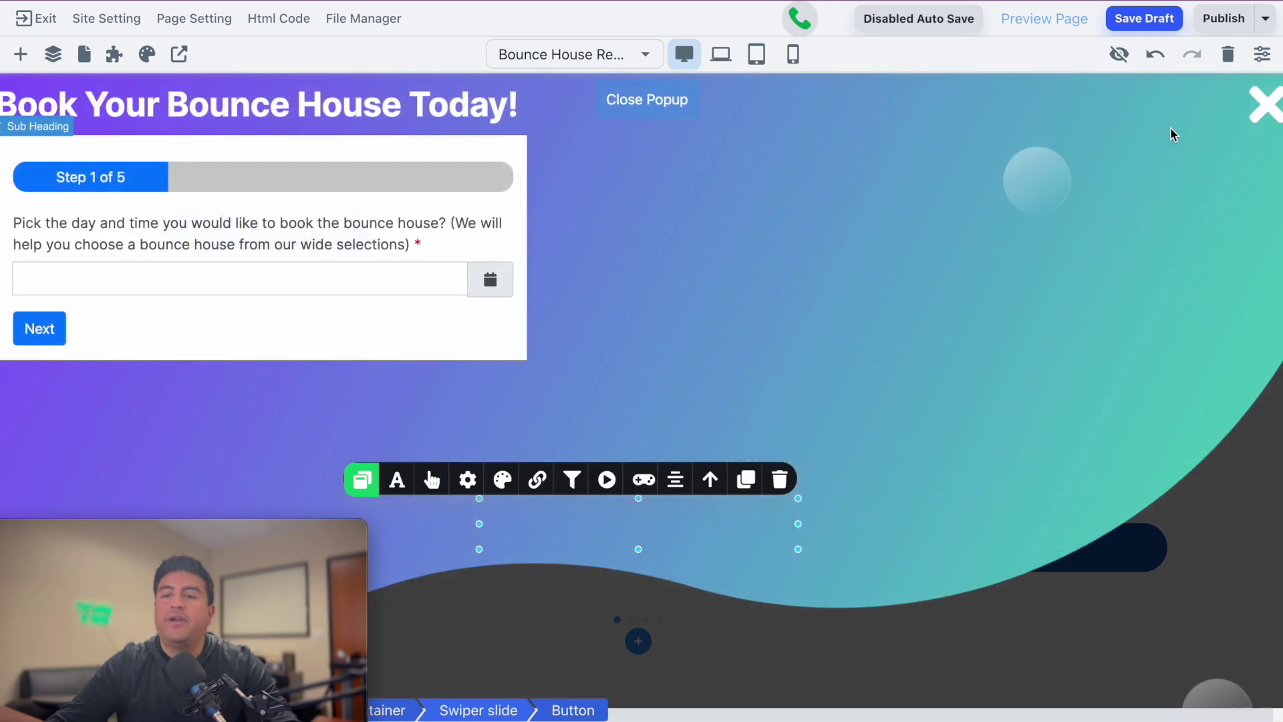
pyautogui.click(628, 105)
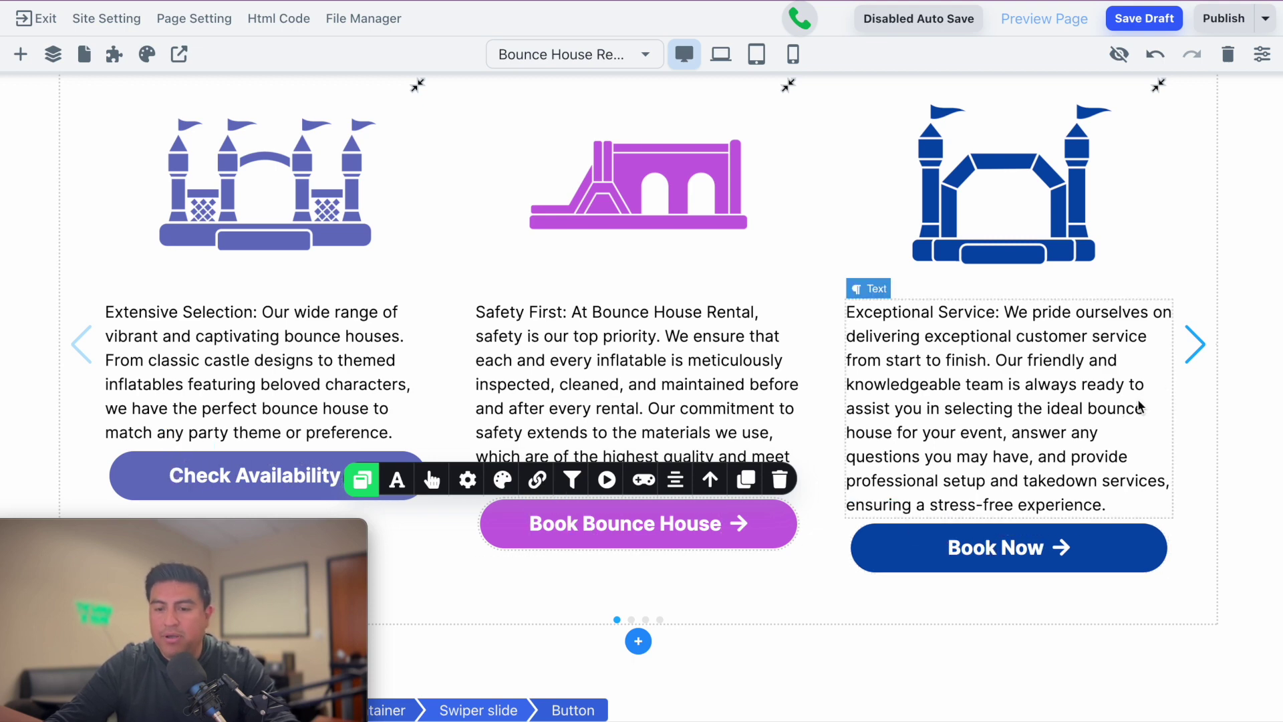
# Step: Advance the "Why Choose Bounce House Rentals?" slider through to its last card, Value for Money
pyautogui.click(1180, 351)
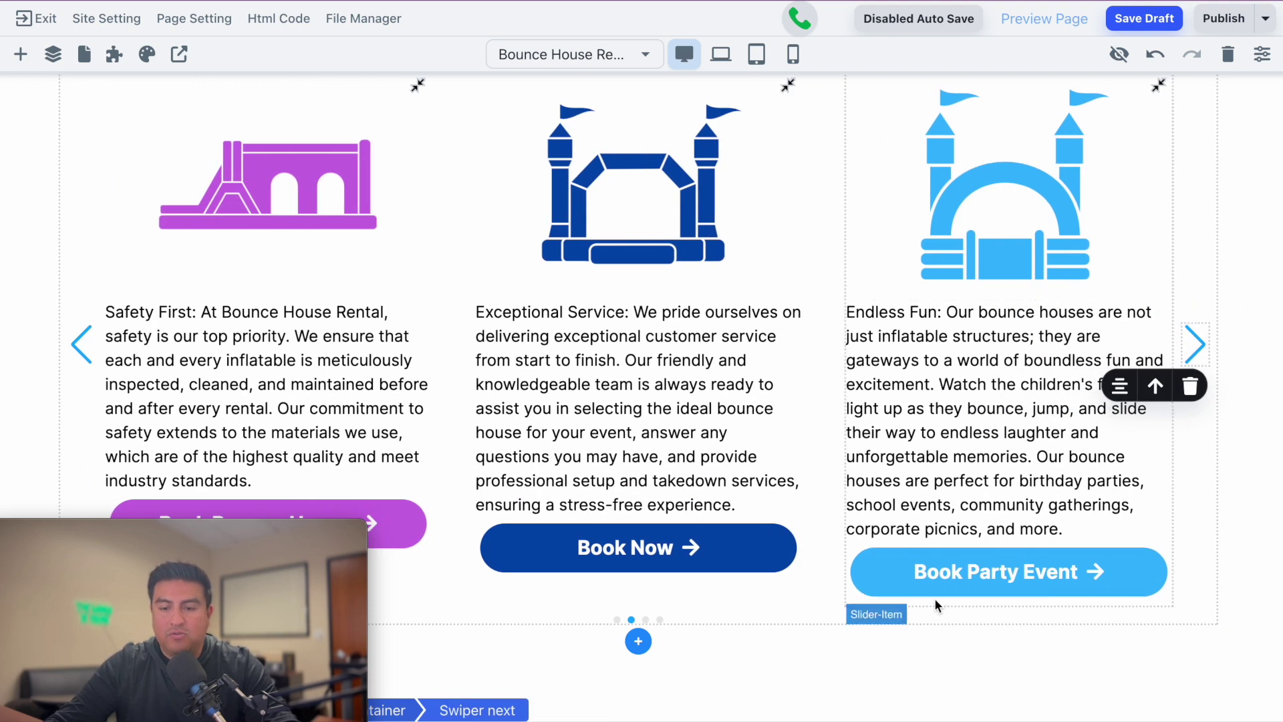
pyautogui.click(1195, 344)
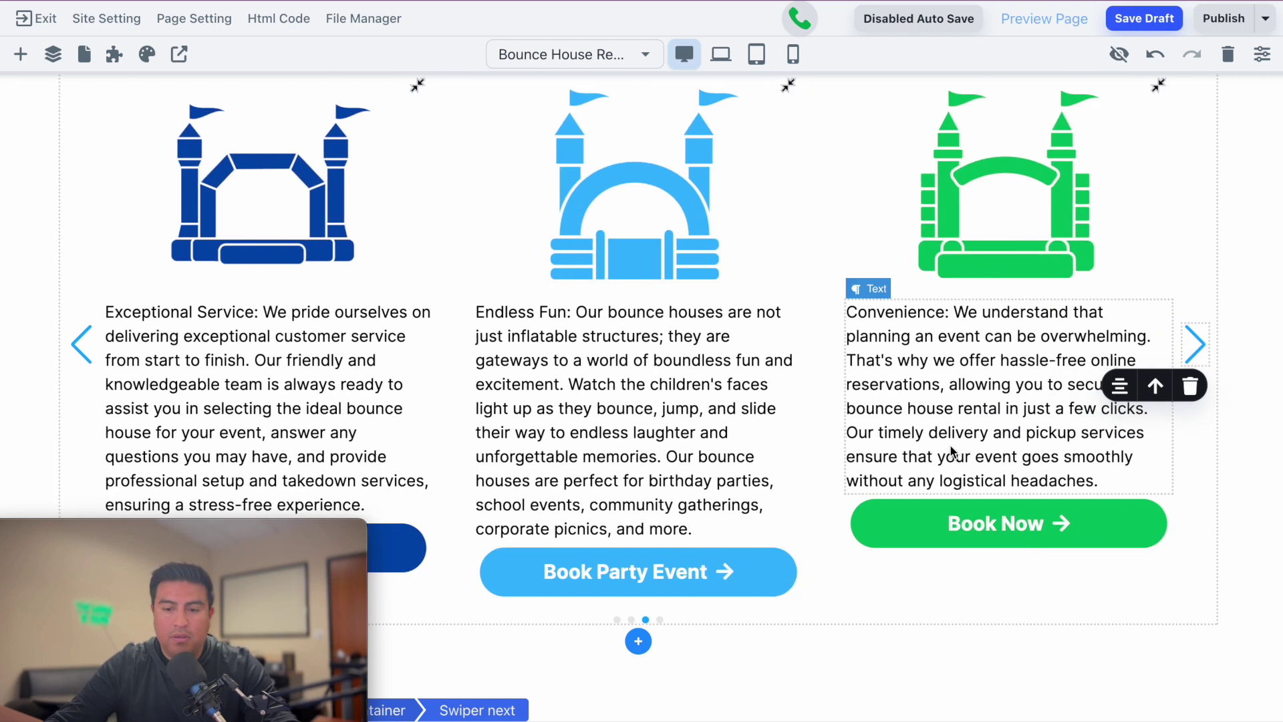
pyautogui.click(1196, 344)
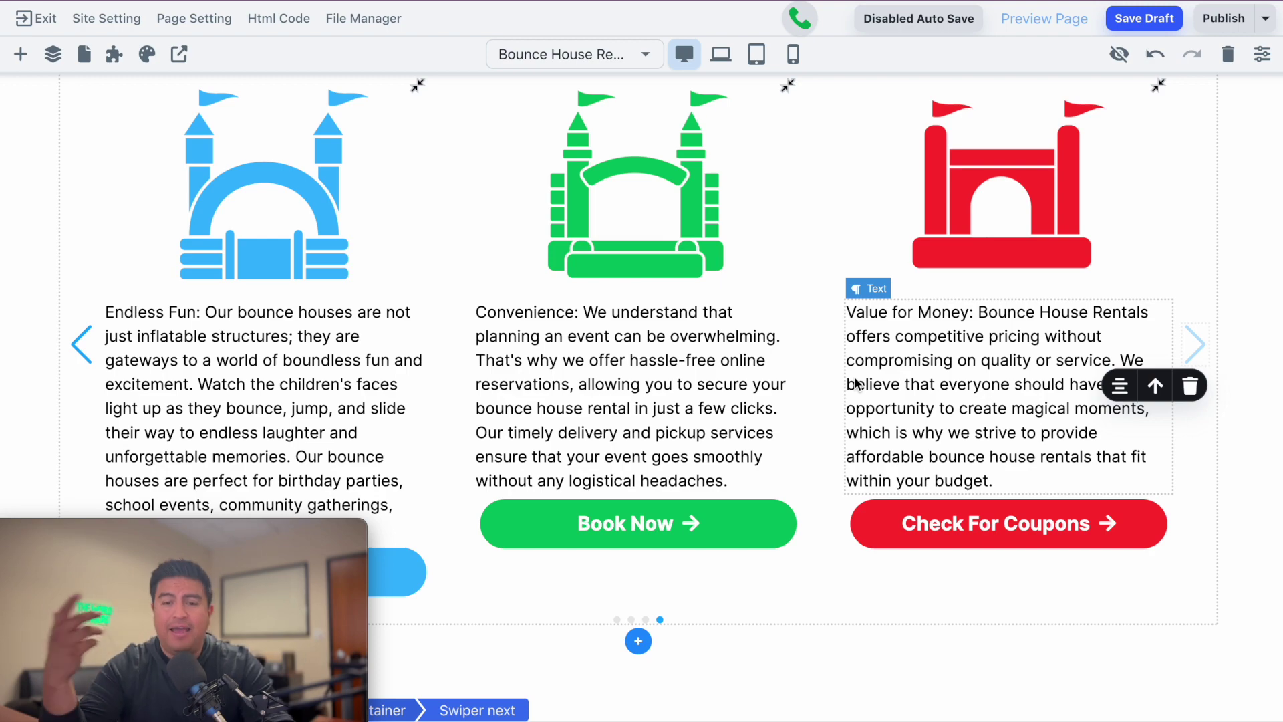
pyautogui.scroll(5, 540, 425)
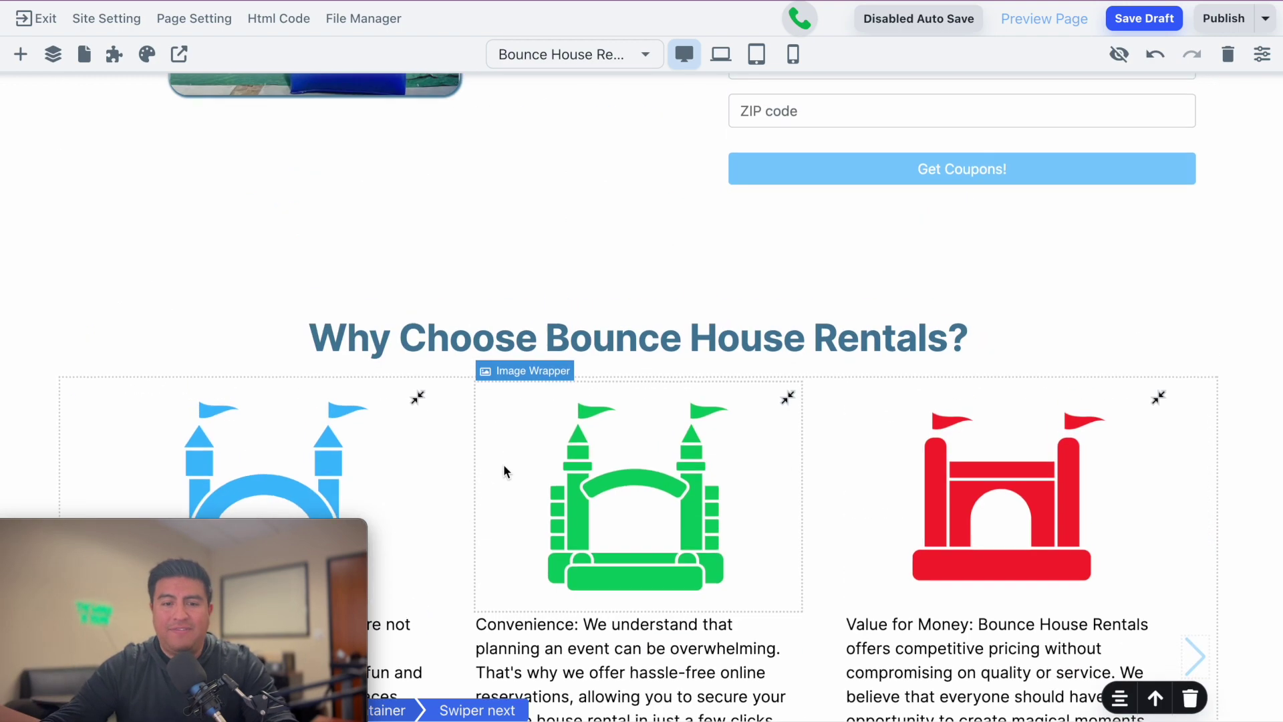
# Step: Read the Our Services section's checklist covering delivery, coupons, rain policy, occupancy, cleaning and setup needs
pyautogui.scroll(-9, 508, 468)
pyautogui.scroll(-5, 528, 535)
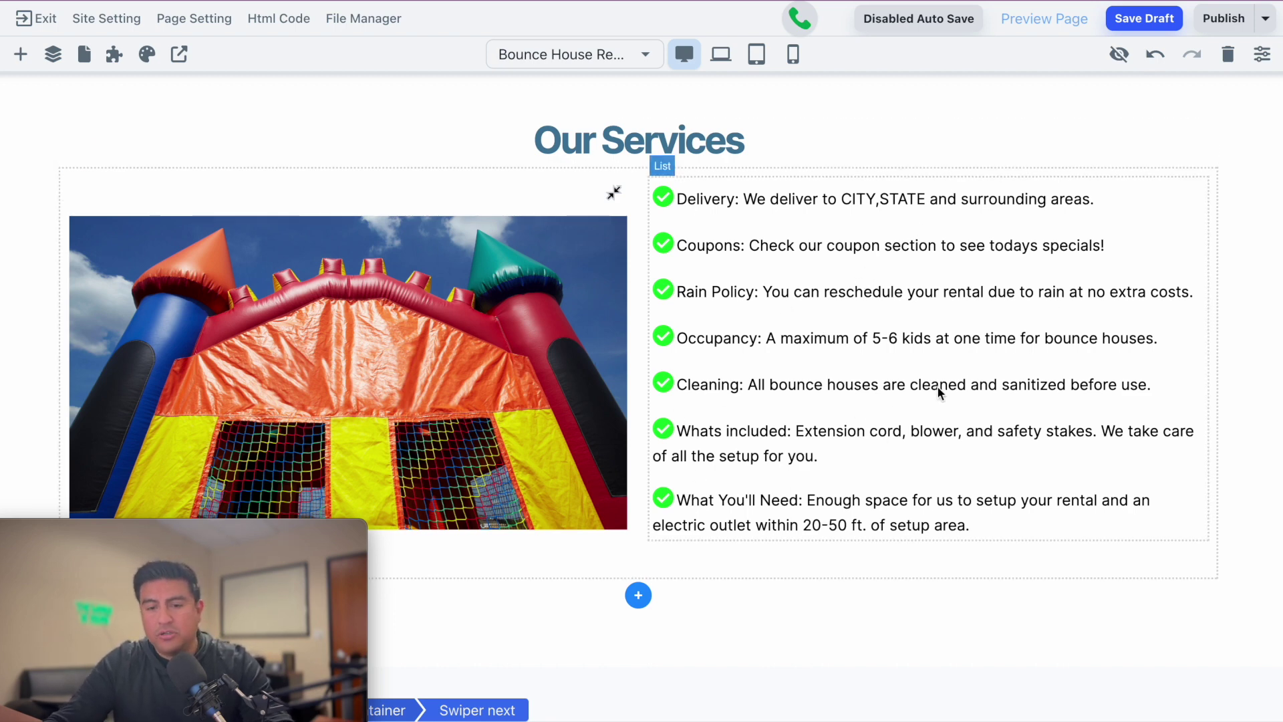
pyautogui.scroll(-1, 928, 396)
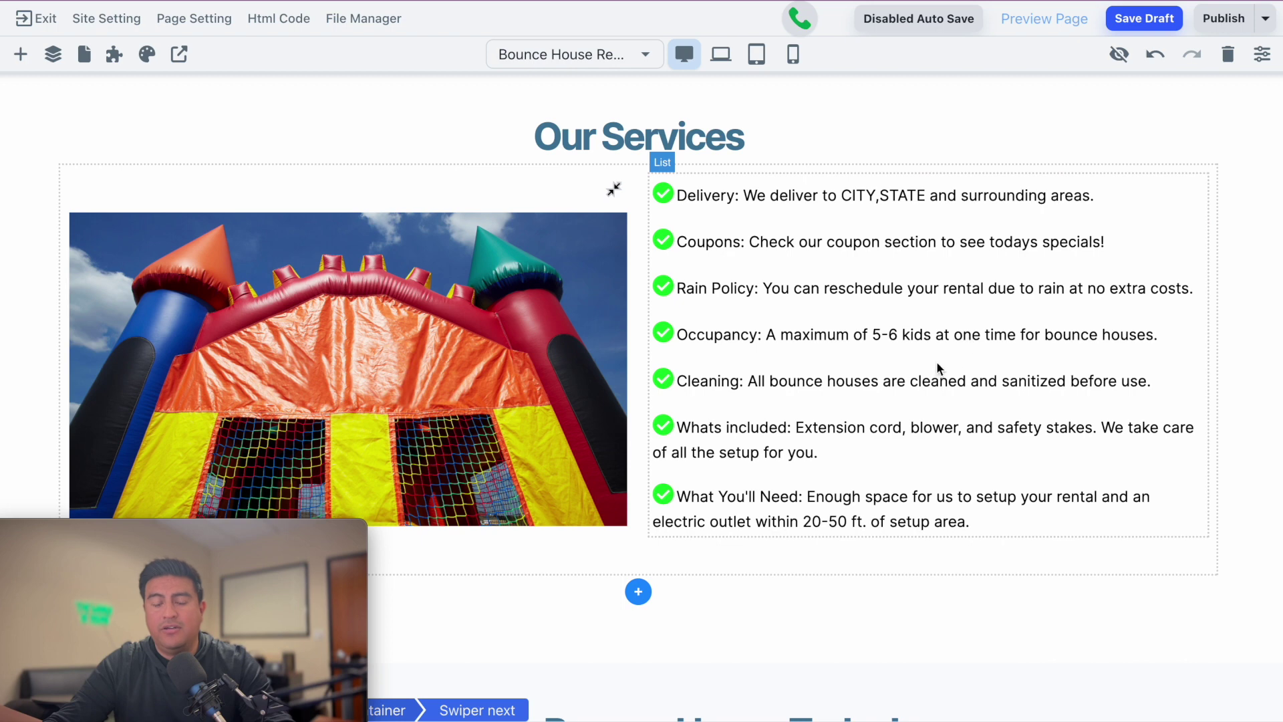
pyautogui.scroll(-2, 916, 370)
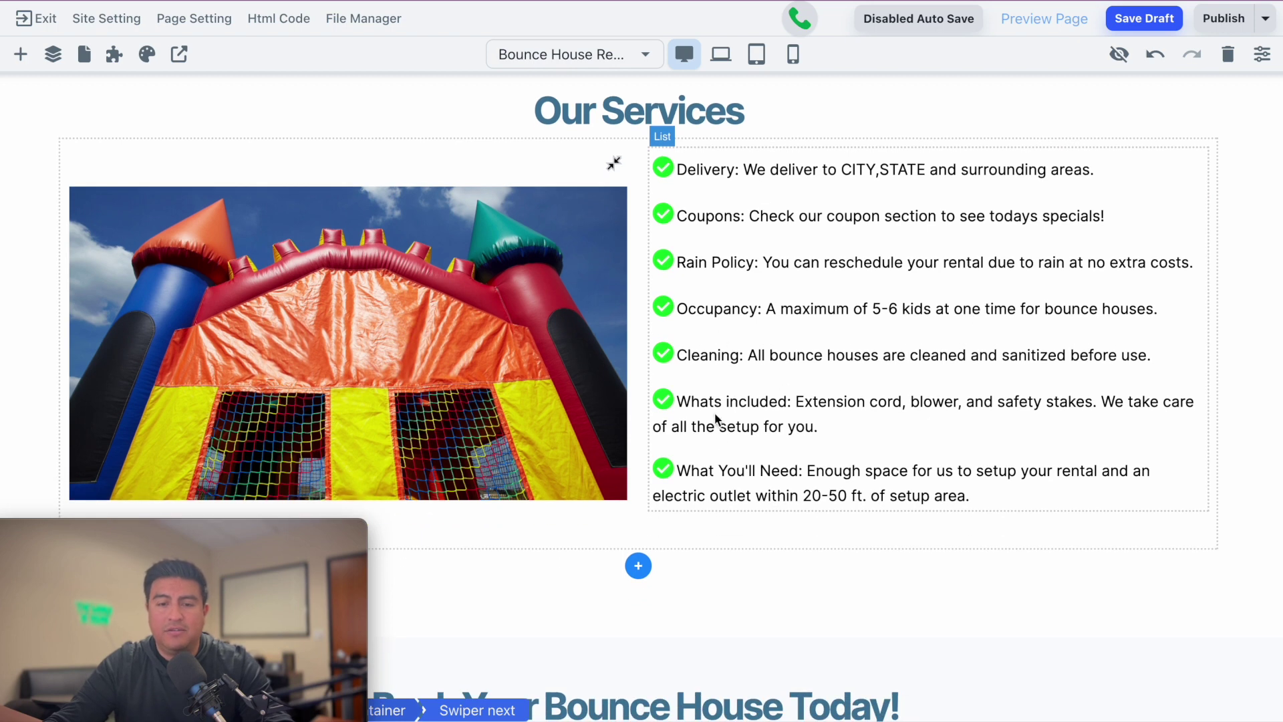
pyautogui.scroll(3, 768, 433)
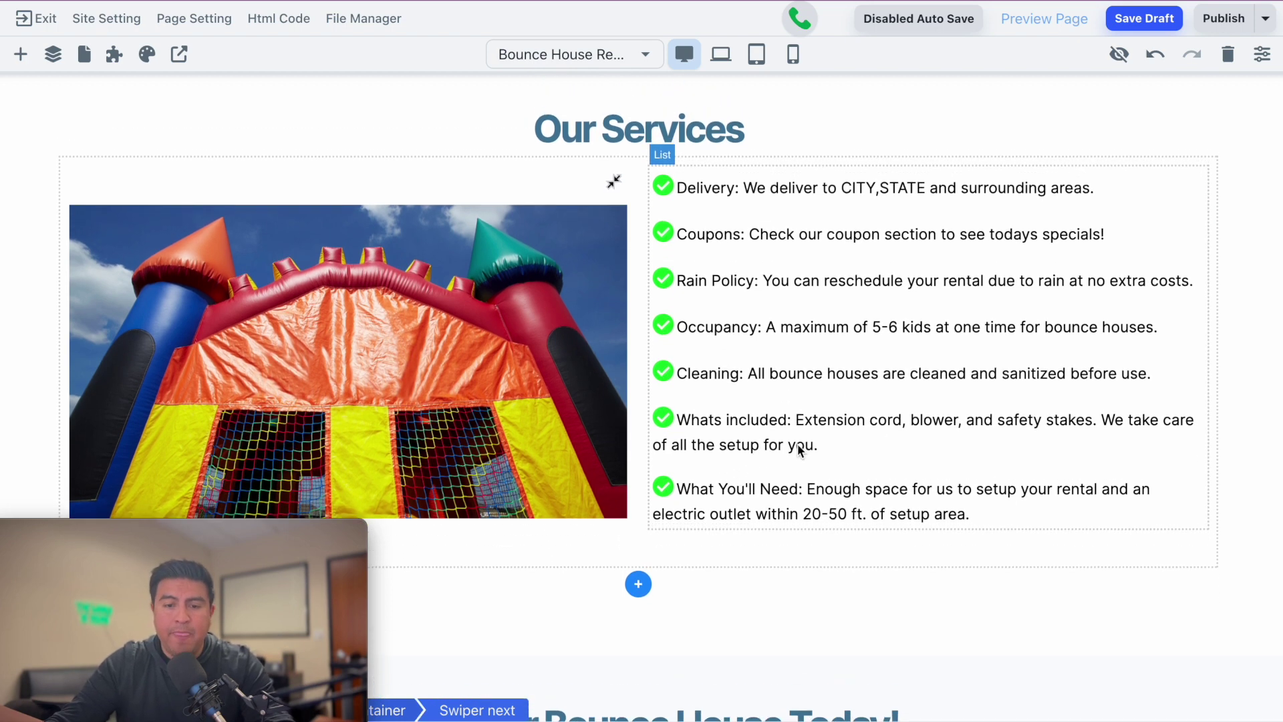
pyautogui.scroll(-3, 785, 446)
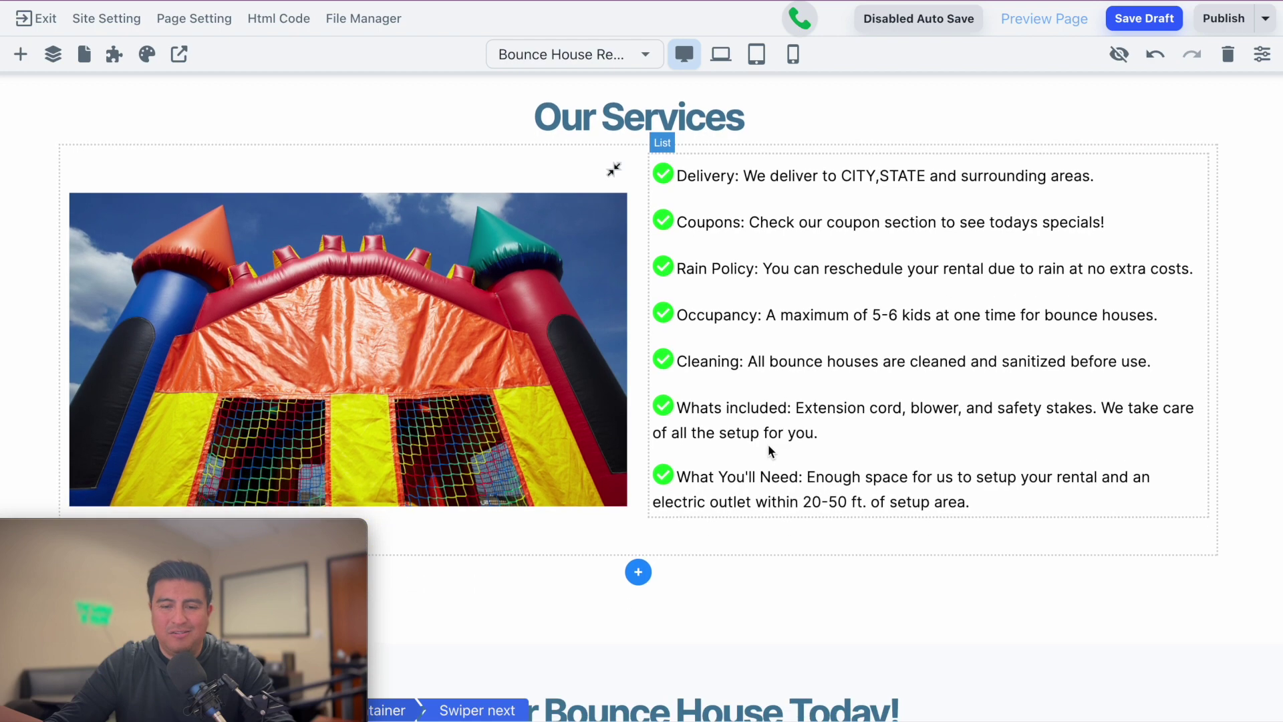
pyautogui.scroll(-5, 759, 427)
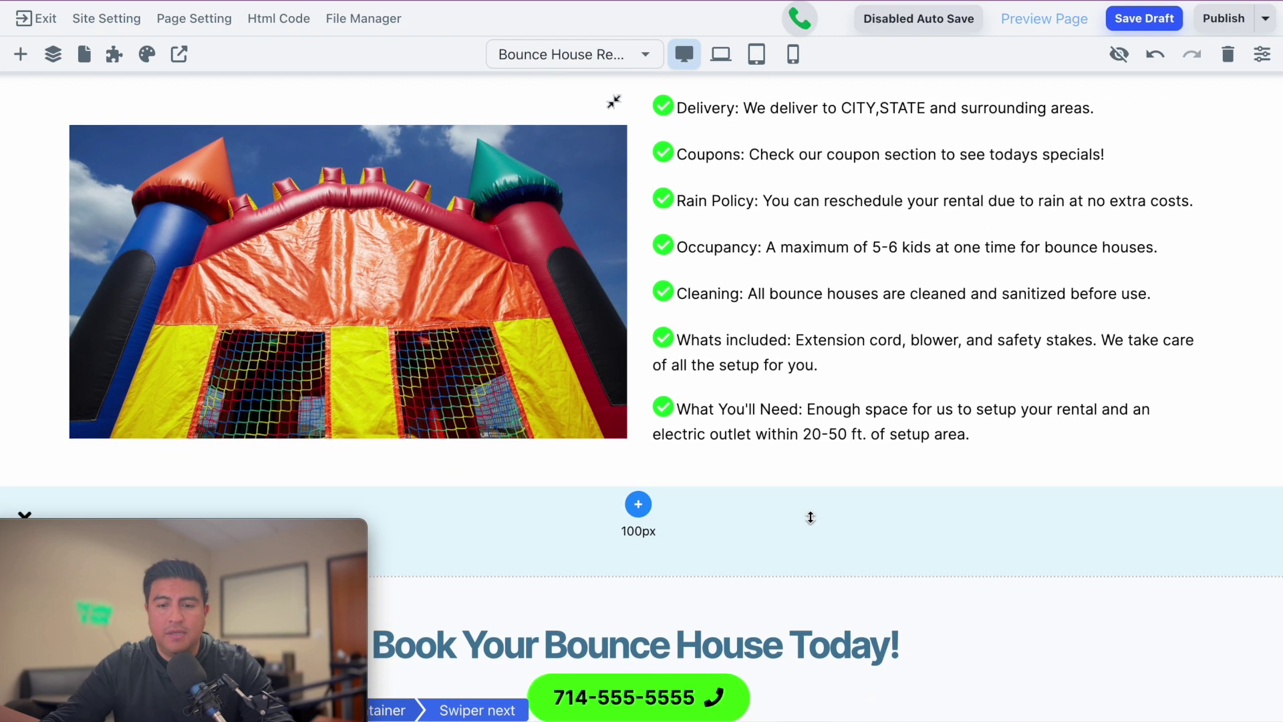
# Step: Look over the "Book Your Bounce House Today!" call-to-action and read the VIP Club section's list of perks
pyautogui.scroll(-3, 921, 501)
pyautogui.scroll(1, 987, 461)
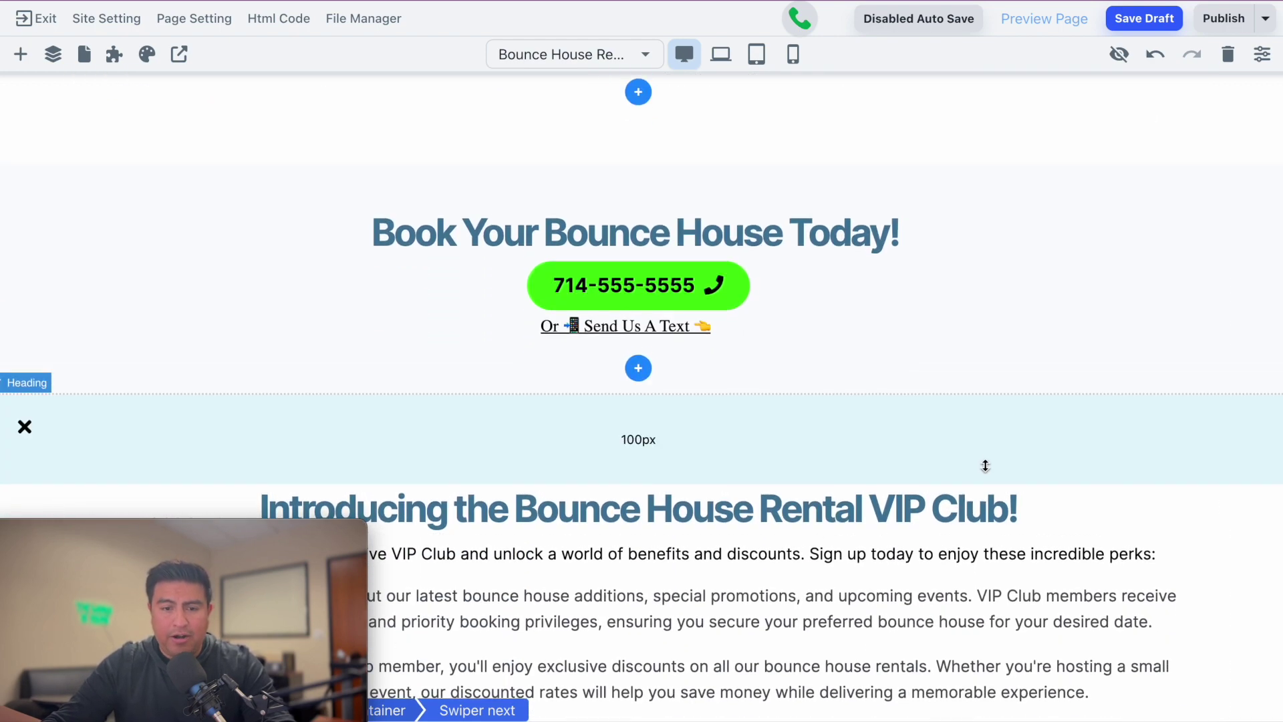
pyautogui.scroll(-1, 879, 197)
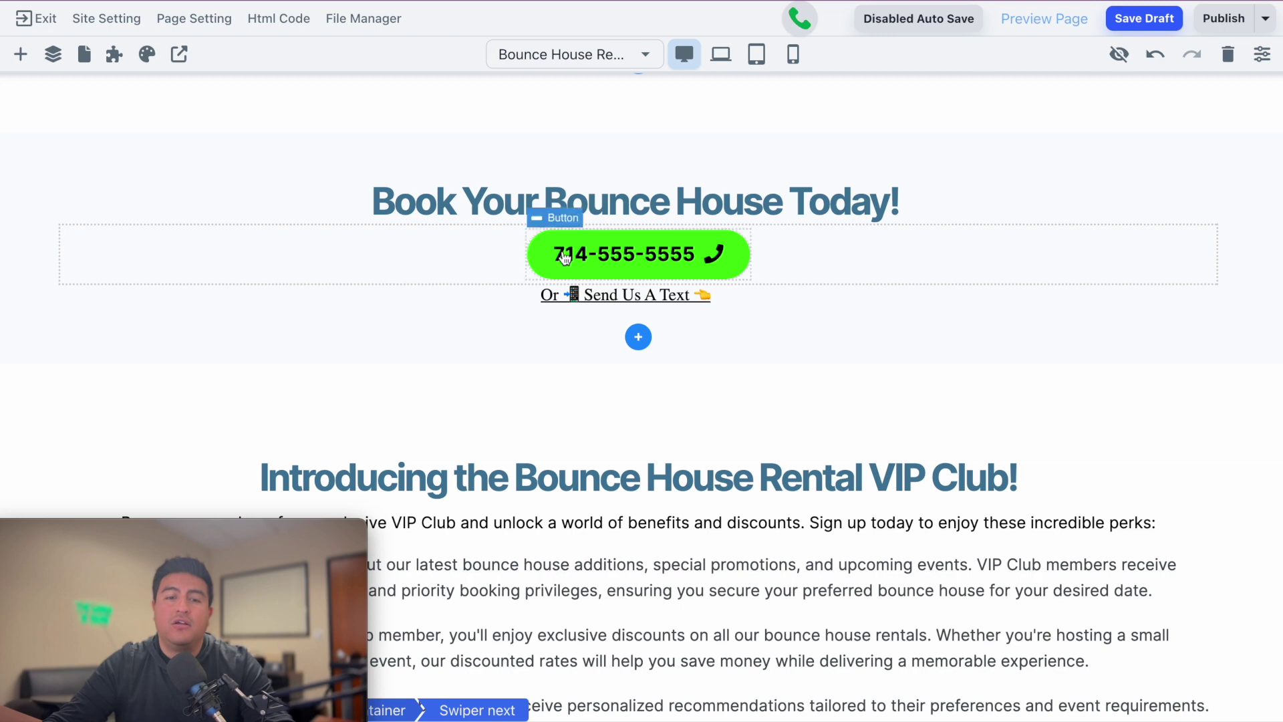
pyautogui.scroll(-4, 986, 366)
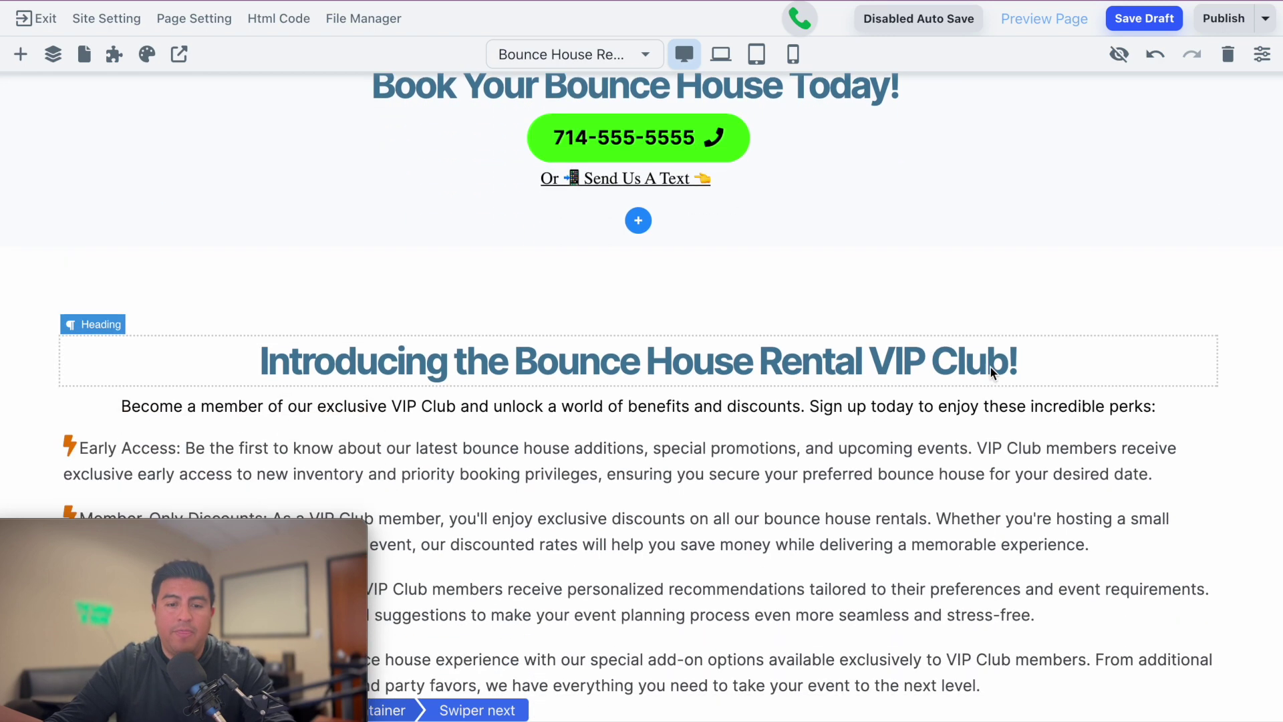
pyautogui.scroll(-2, 1010, 366)
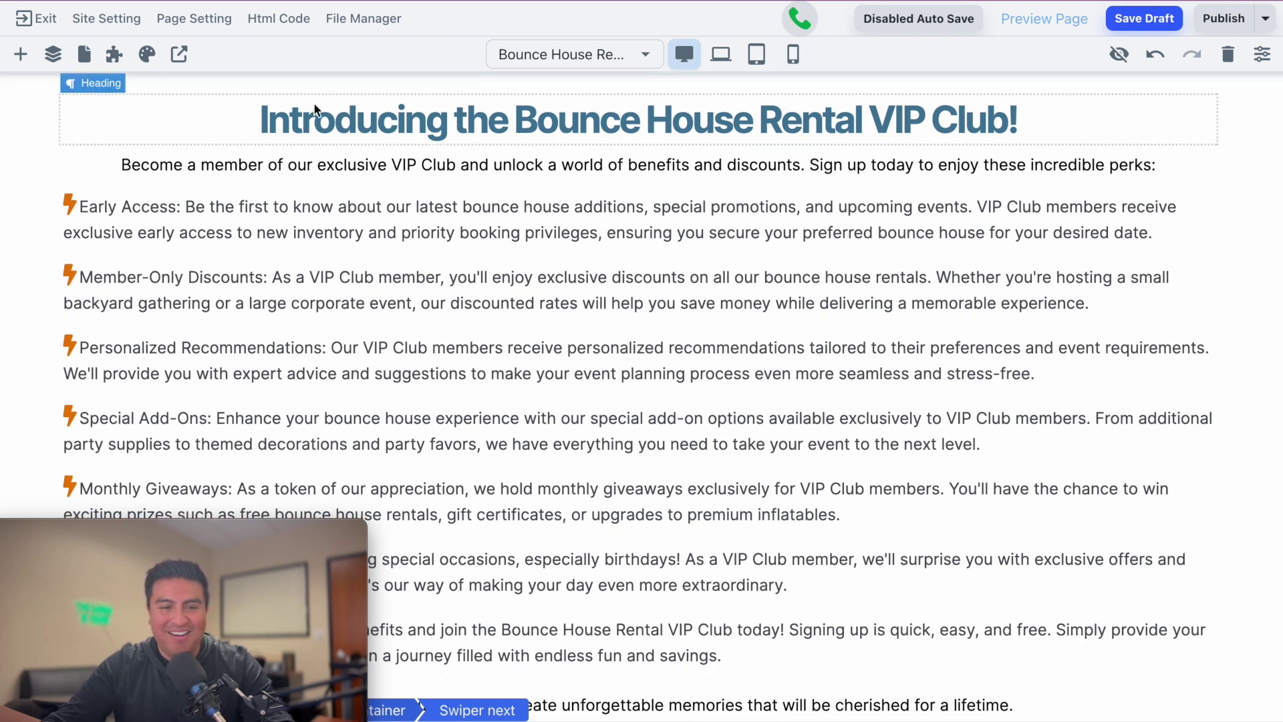
pyautogui.scroll(-1, 755, 274)
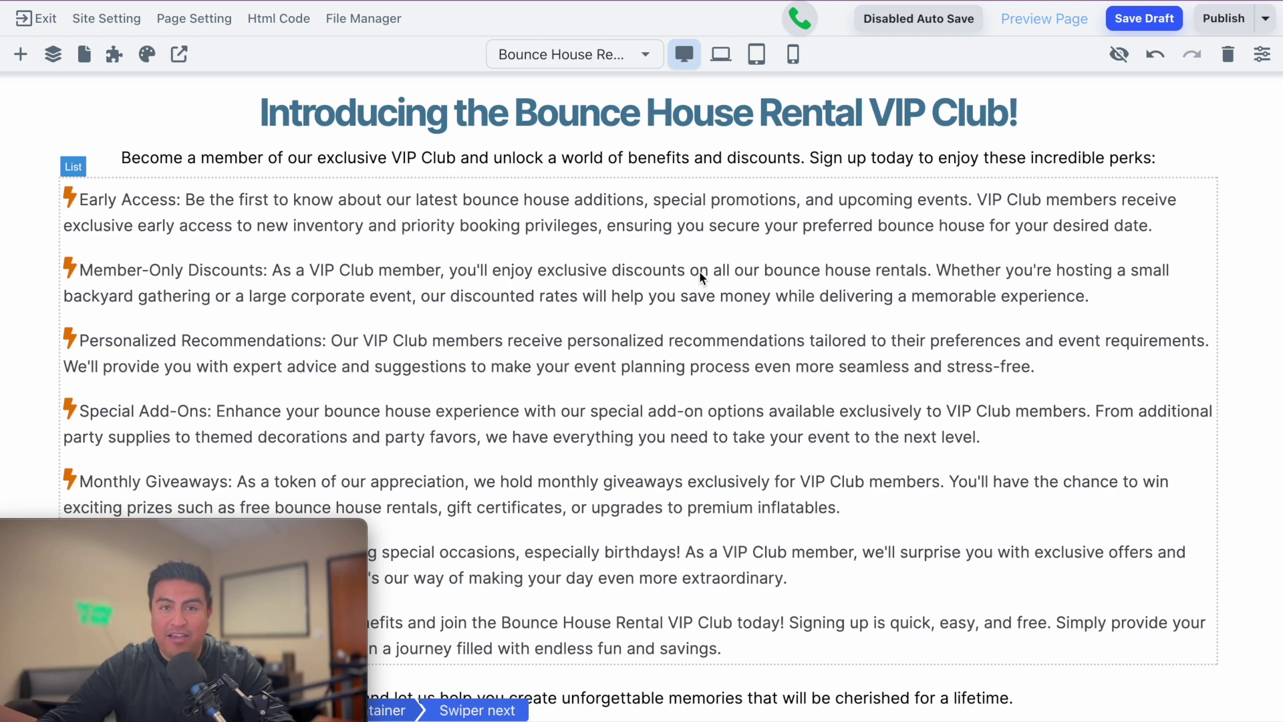
pyautogui.scroll(-1, 821, 298)
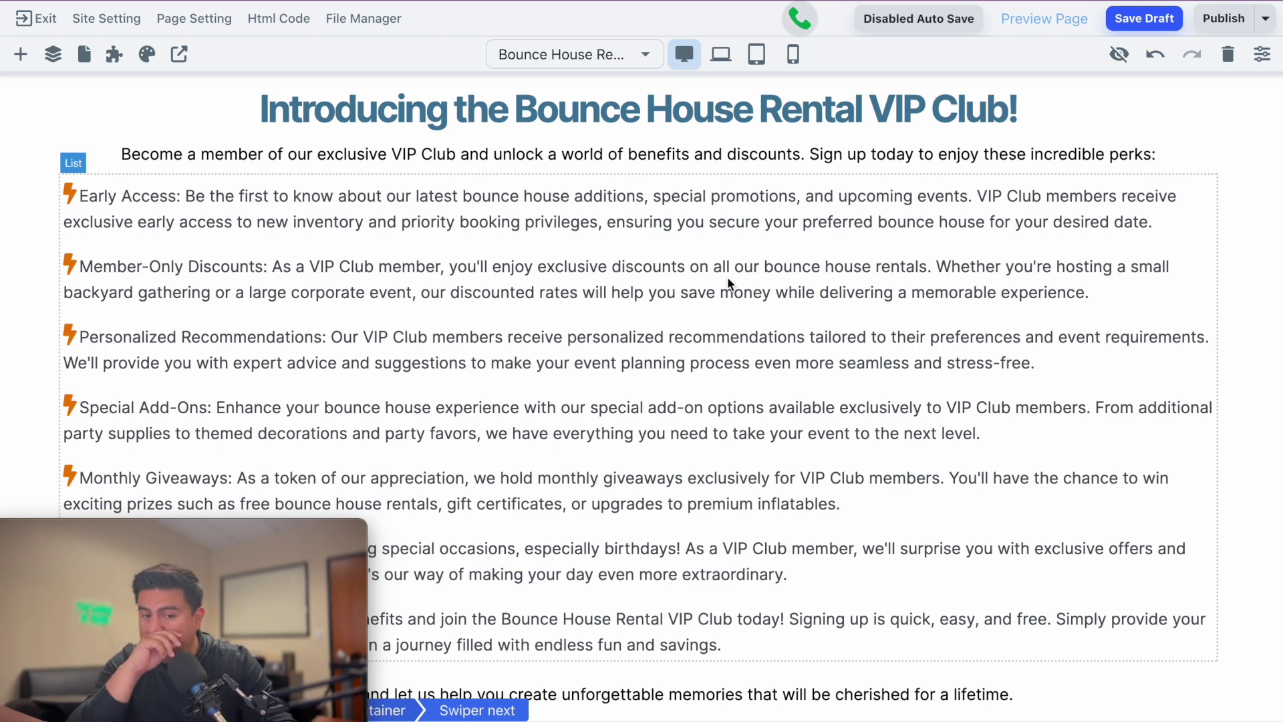
# Step: Read the remaining VIP Club perks, from Early Access through Birthday Surprises, down to the Join VIP Club button
pyautogui.scroll(-1, 727, 275)
pyautogui.scroll(-1, 203, 222)
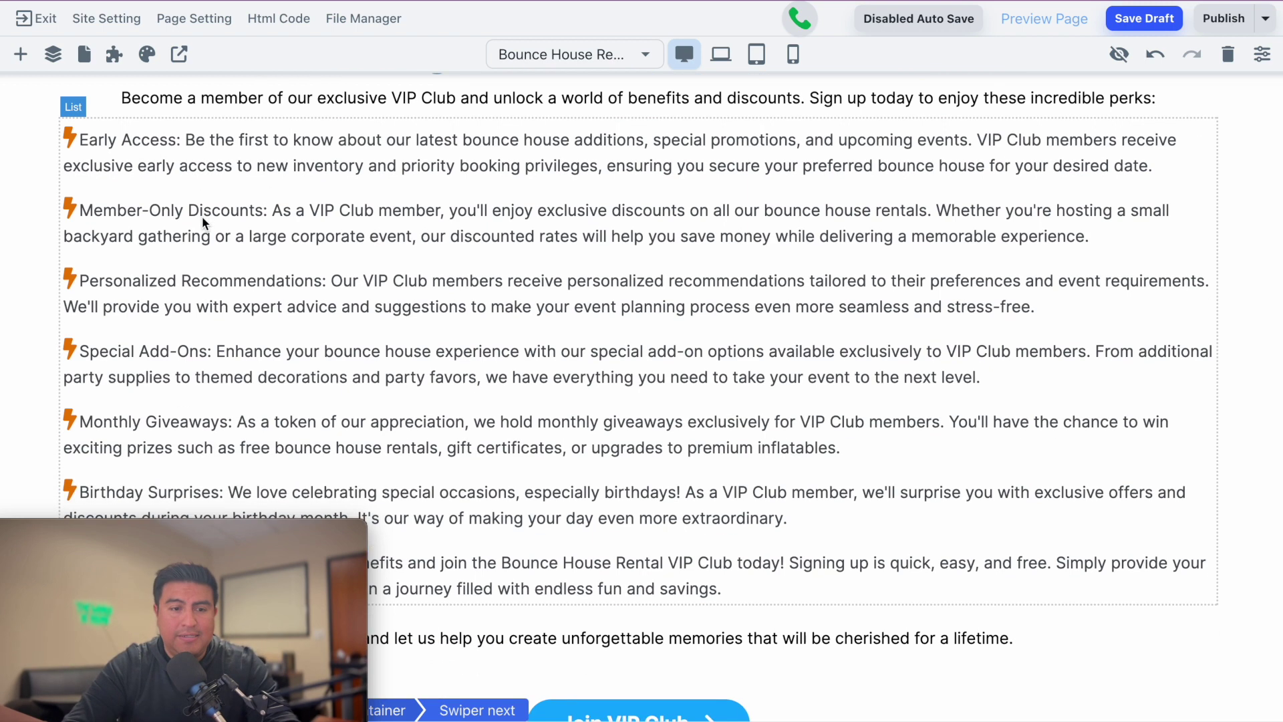
pyautogui.scroll(-1, 300, 218)
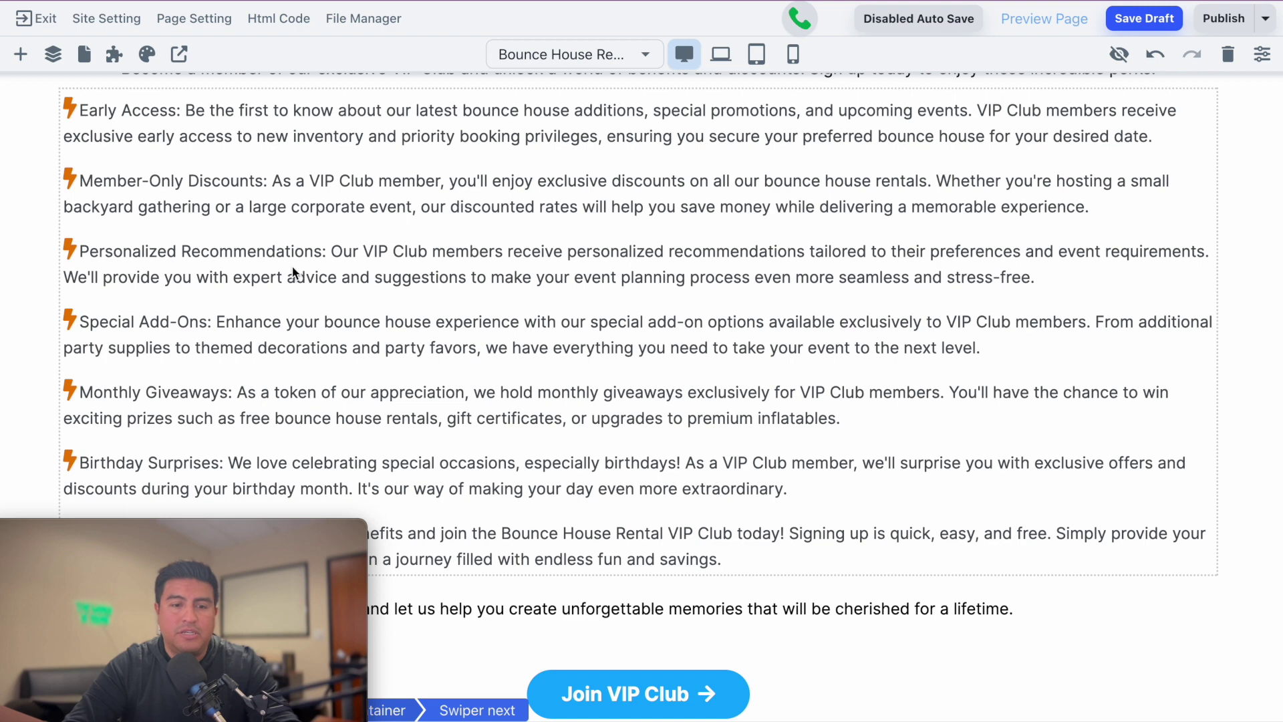
pyautogui.scroll(-3, 288, 274)
pyautogui.scroll(-3, 252, 294)
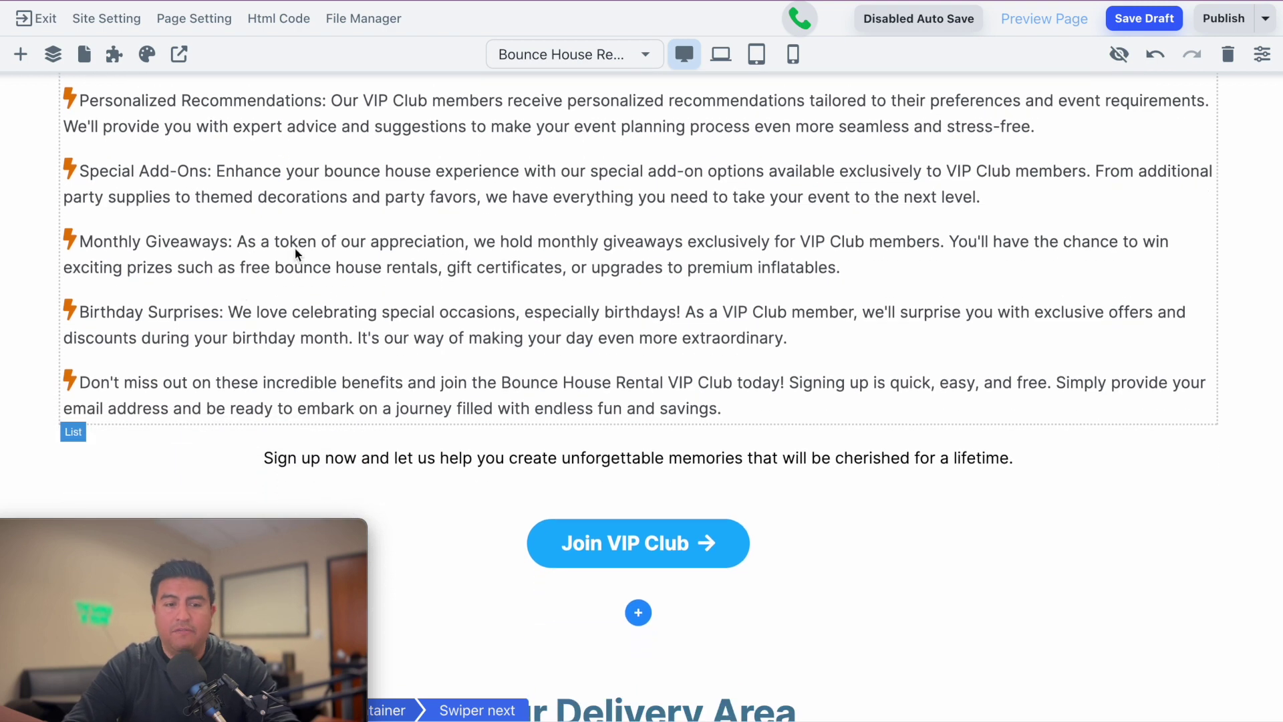
pyautogui.scroll(-3, 295, 247)
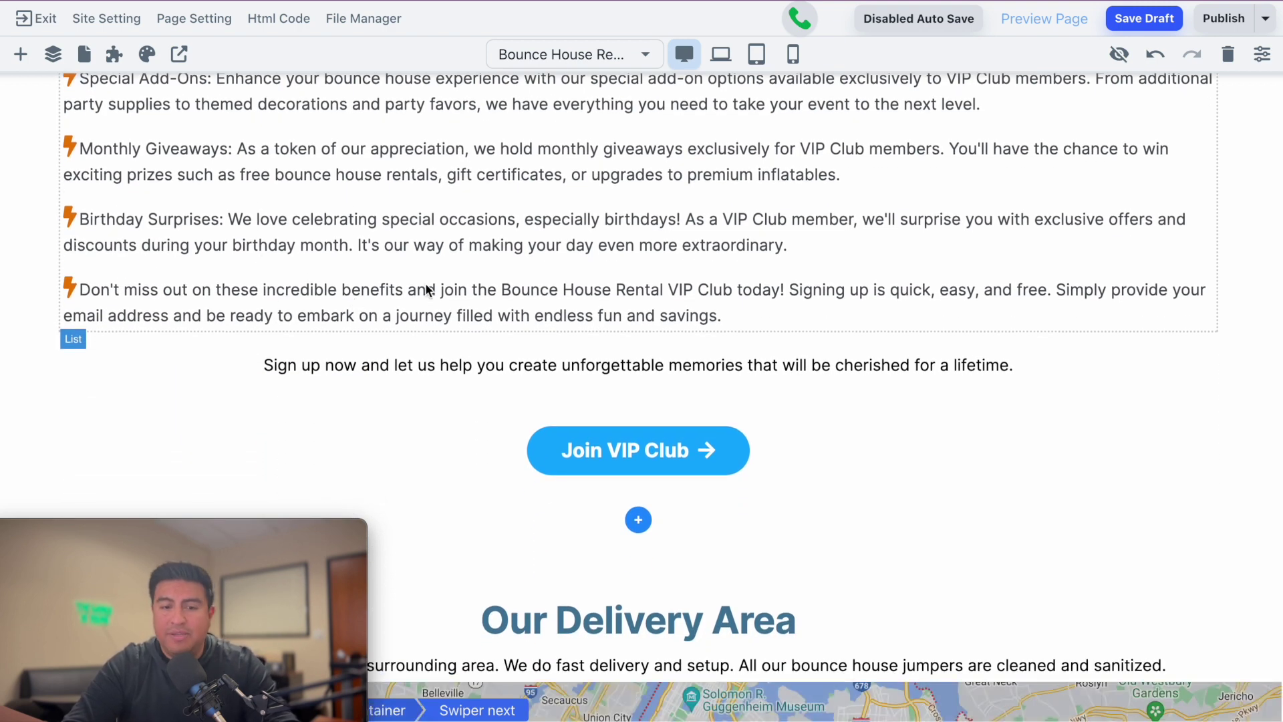
pyautogui.scroll(-1, 503, 256)
pyautogui.scroll(-1, 522, 325)
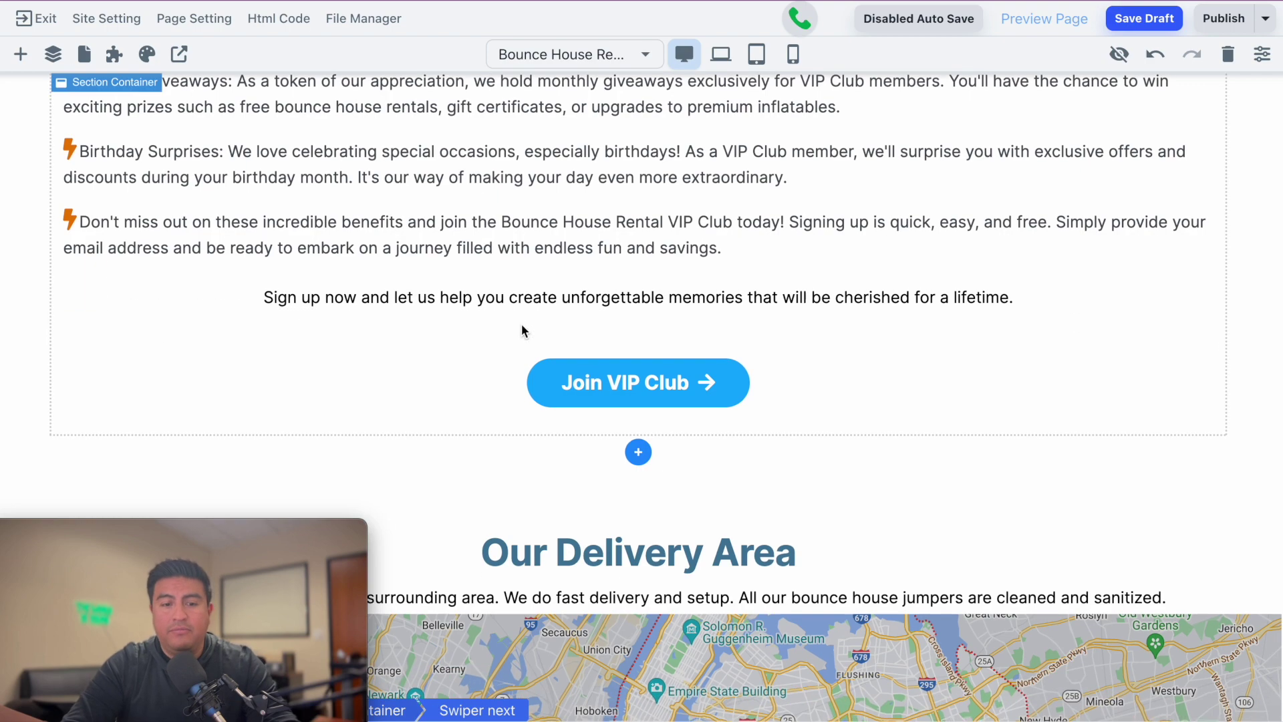
# Step: Open the popup linked to the Join VIP Club button to check its sign-up form, and close it again
pyautogui.click(556, 378)
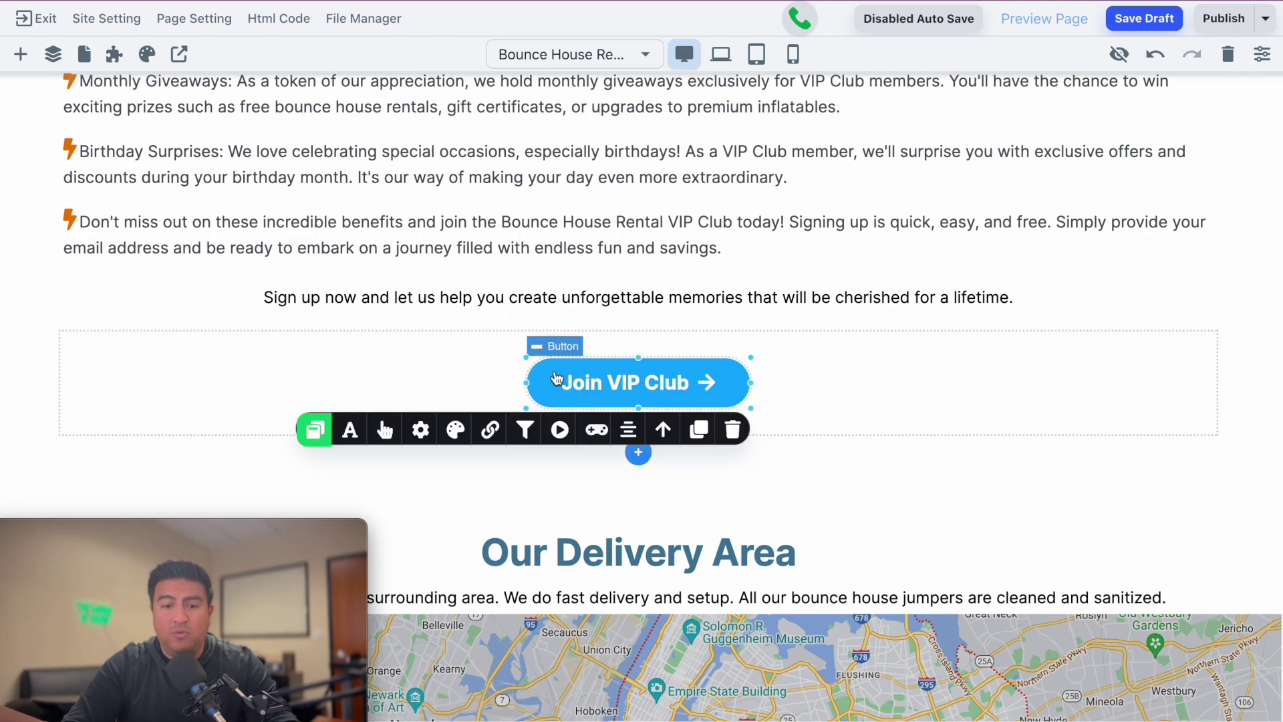
pyautogui.click(314, 430)
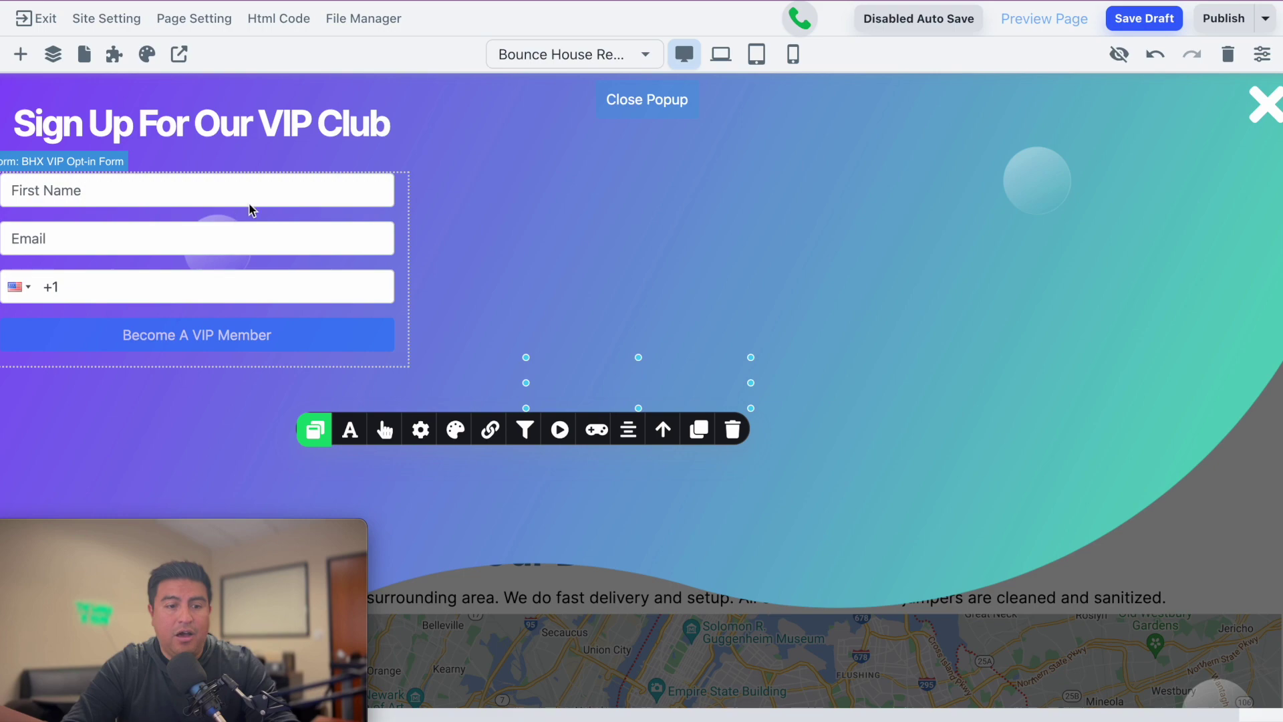
pyautogui.click(640, 102)
# Step: Look over the Our Delivery Area map, the closing "Book Your Bounce House Today!" call-to-action and the footer's policy links
pyautogui.scroll(-6, 540, 337)
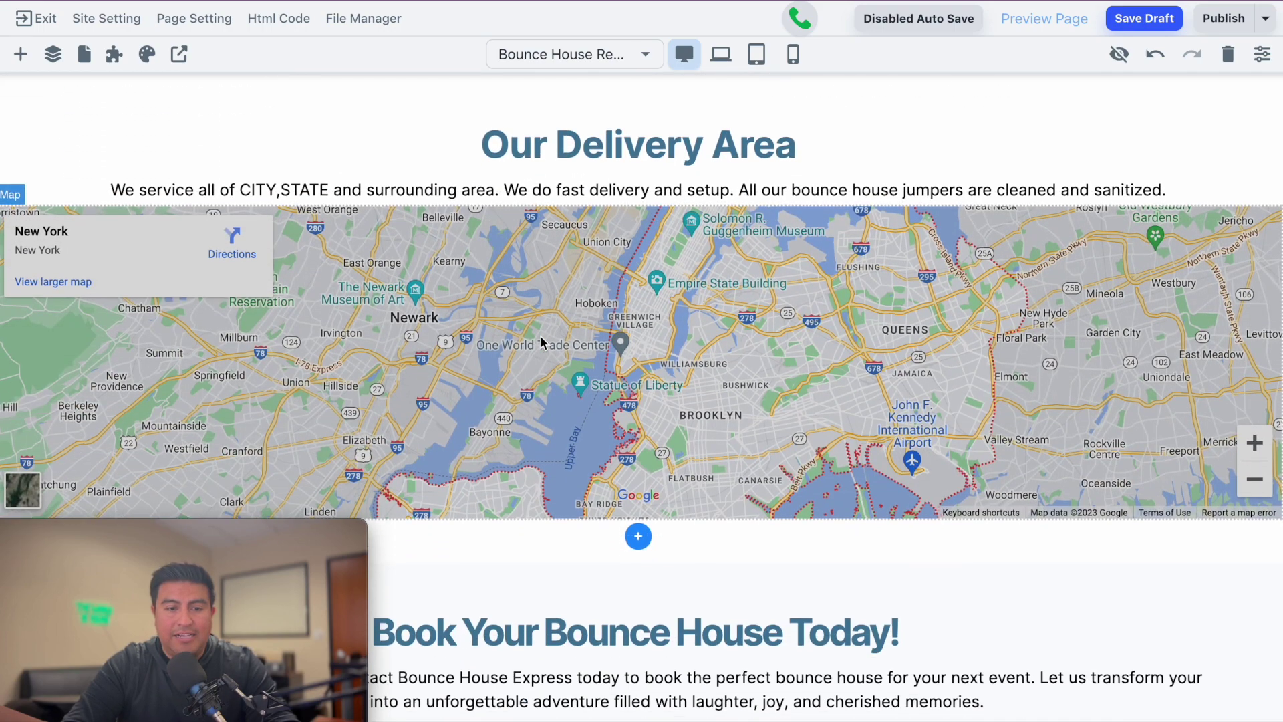
pyautogui.scroll(1, 542, 341)
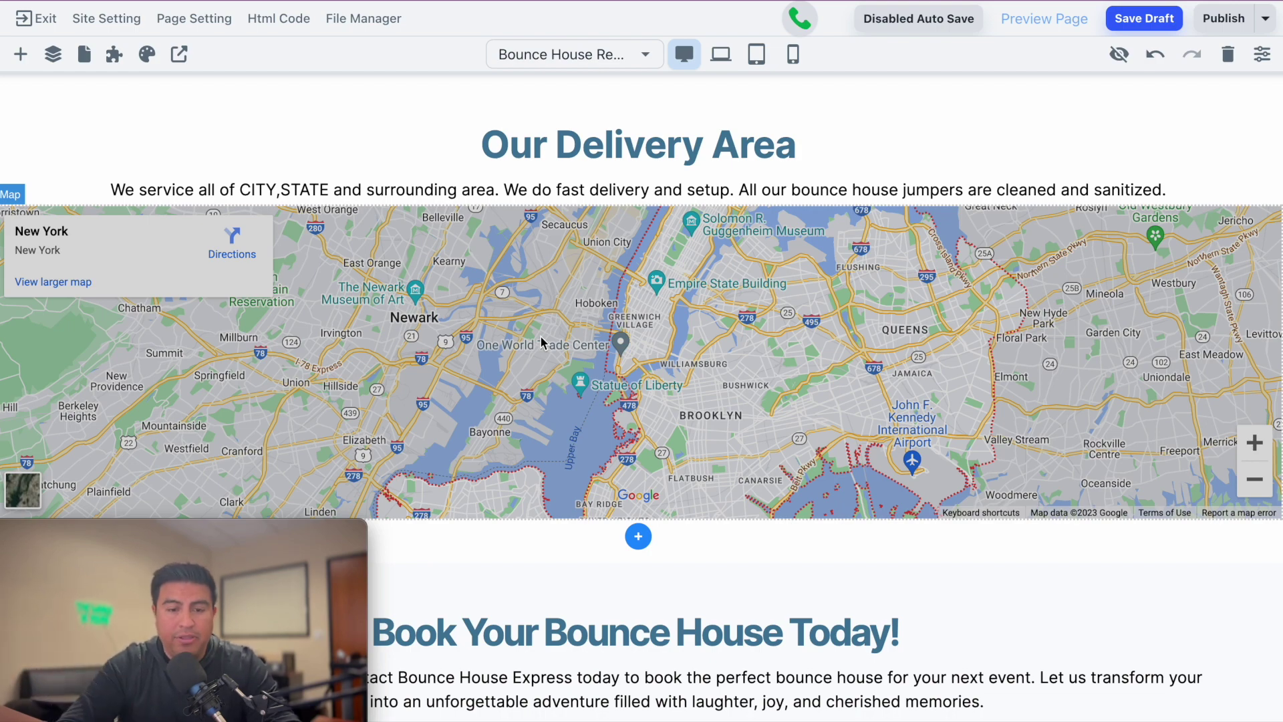
pyautogui.scroll(-5, 541, 342)
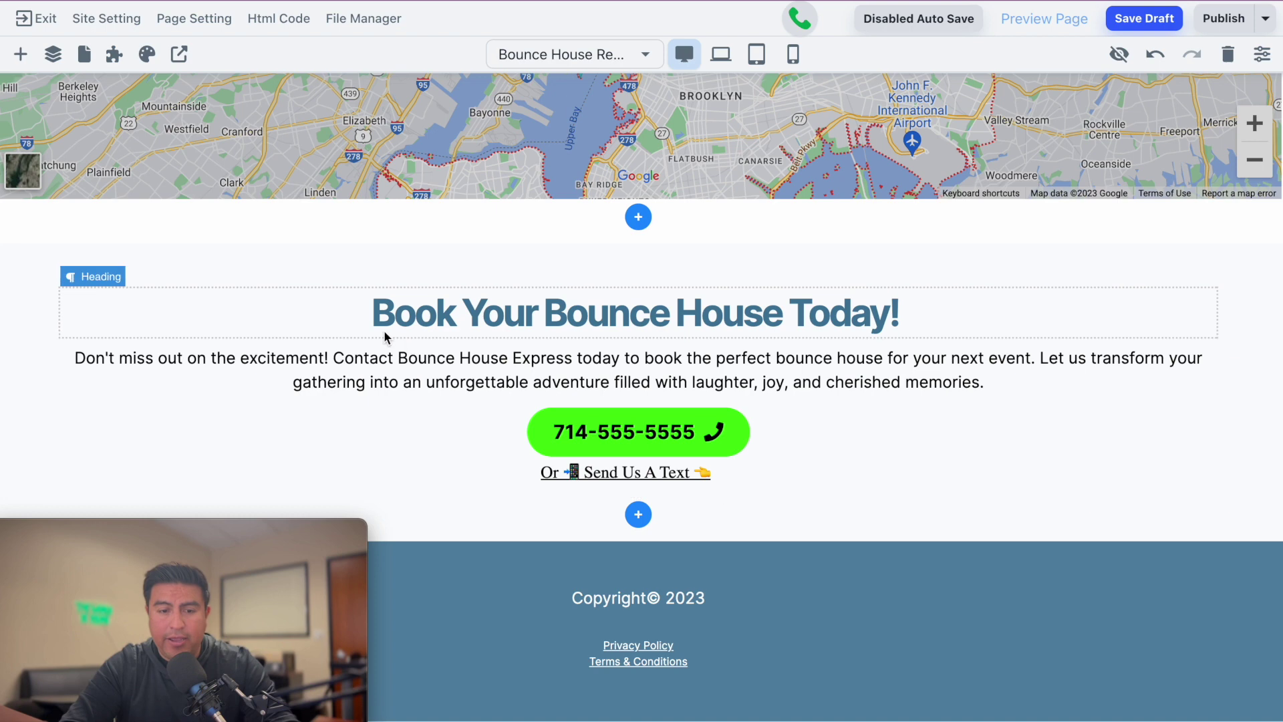
pyautogui.scroll(-1, 341, 348)
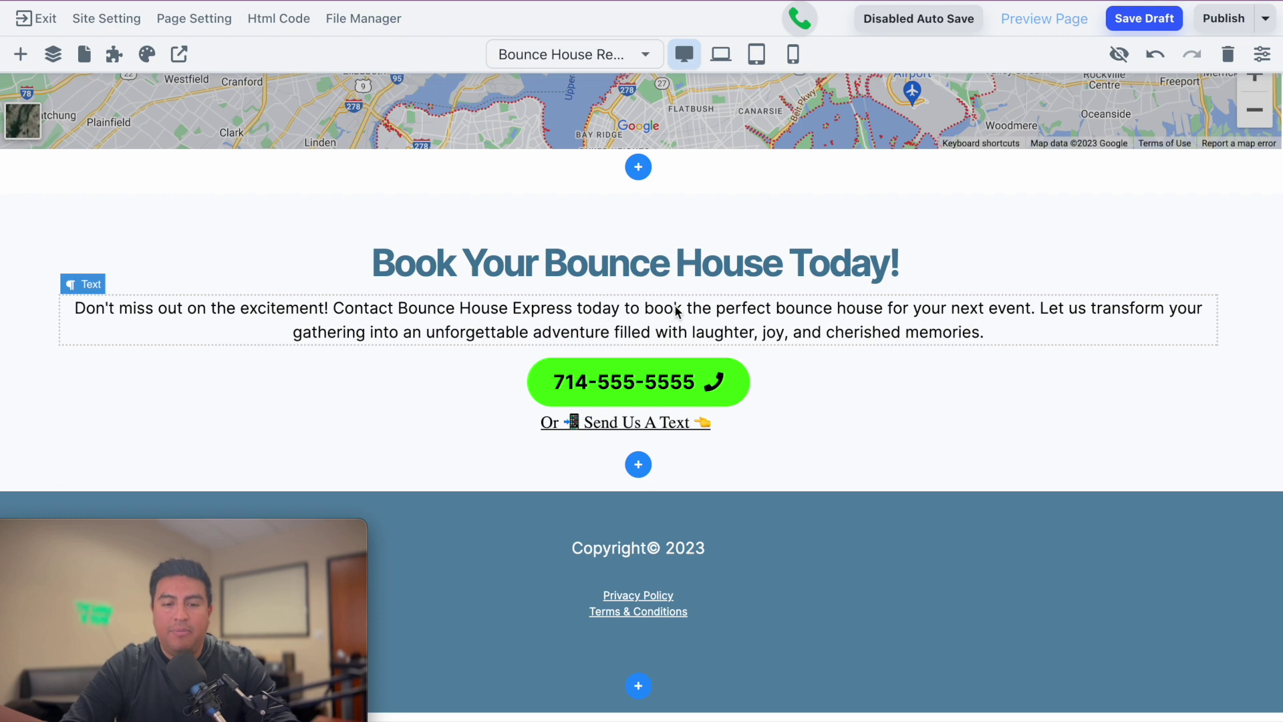
pyautogui.scroll(-1, 675, 310)
pyautogui.scroll(-2, 677, 311)
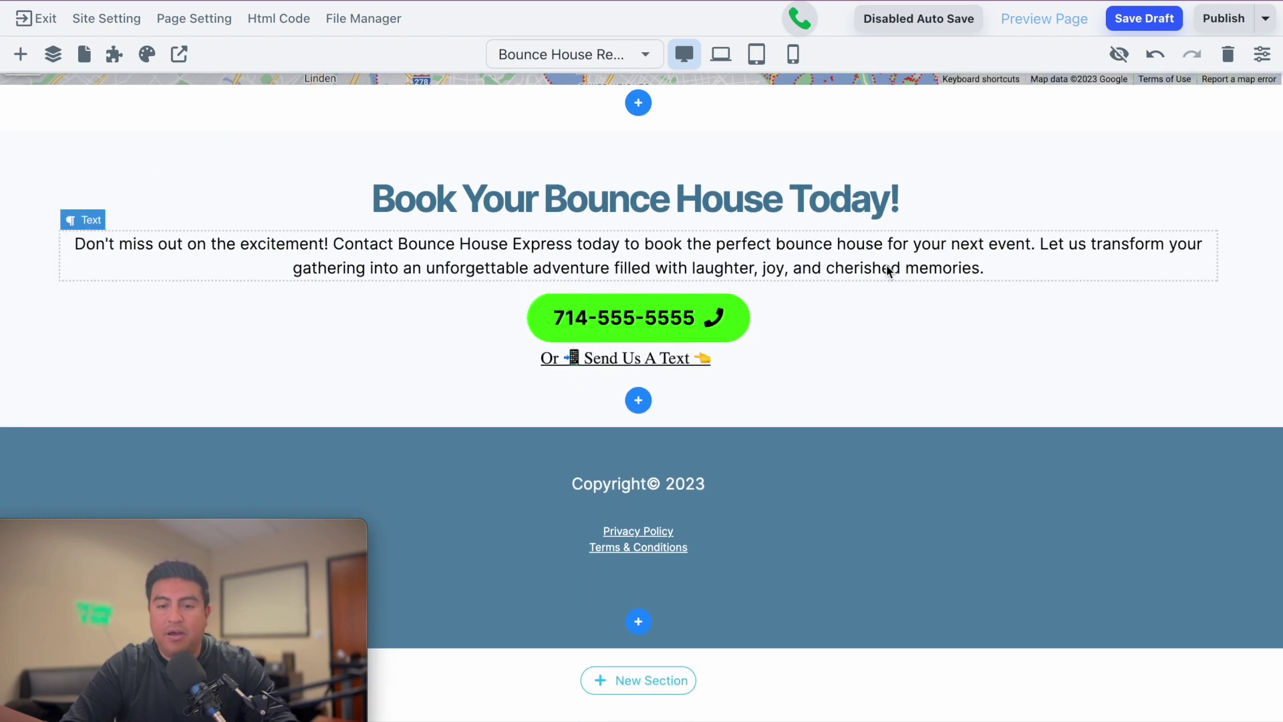
pyautogui.scroll(-3, 938, 249)
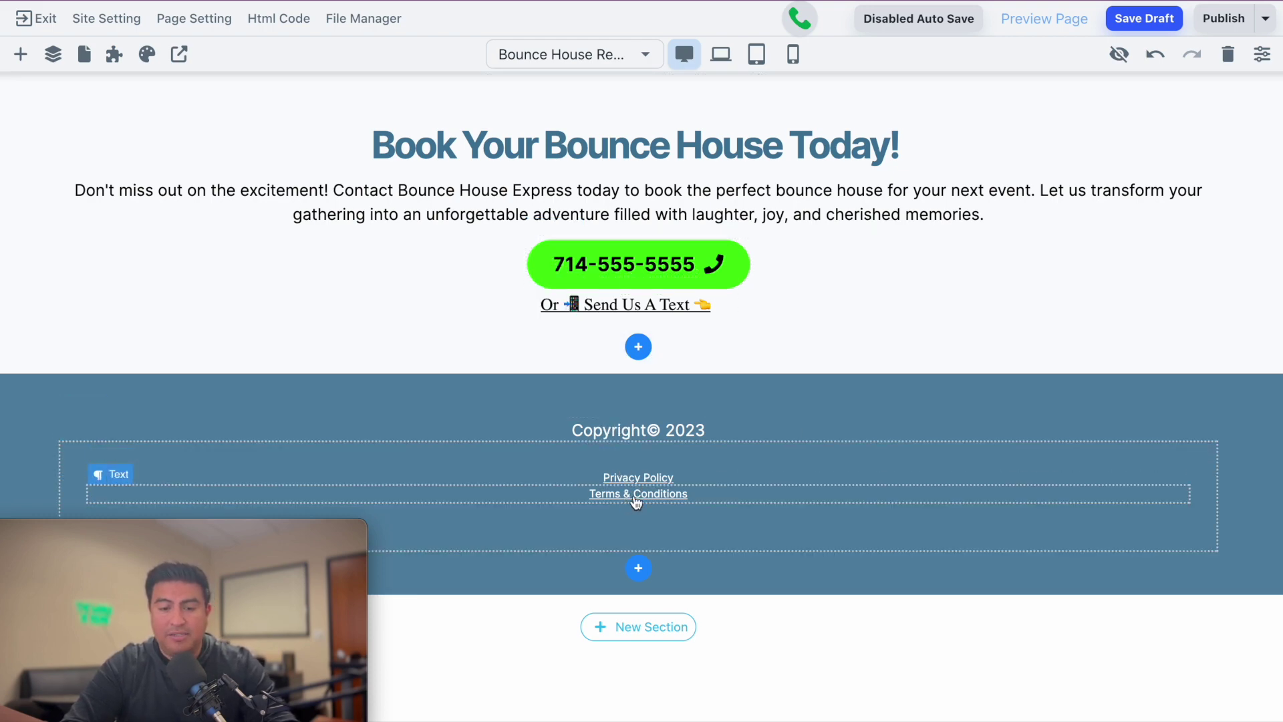
pyautogui.scroll(4, 531, 403)
pyautogui.scroll(-4, 531, 404)
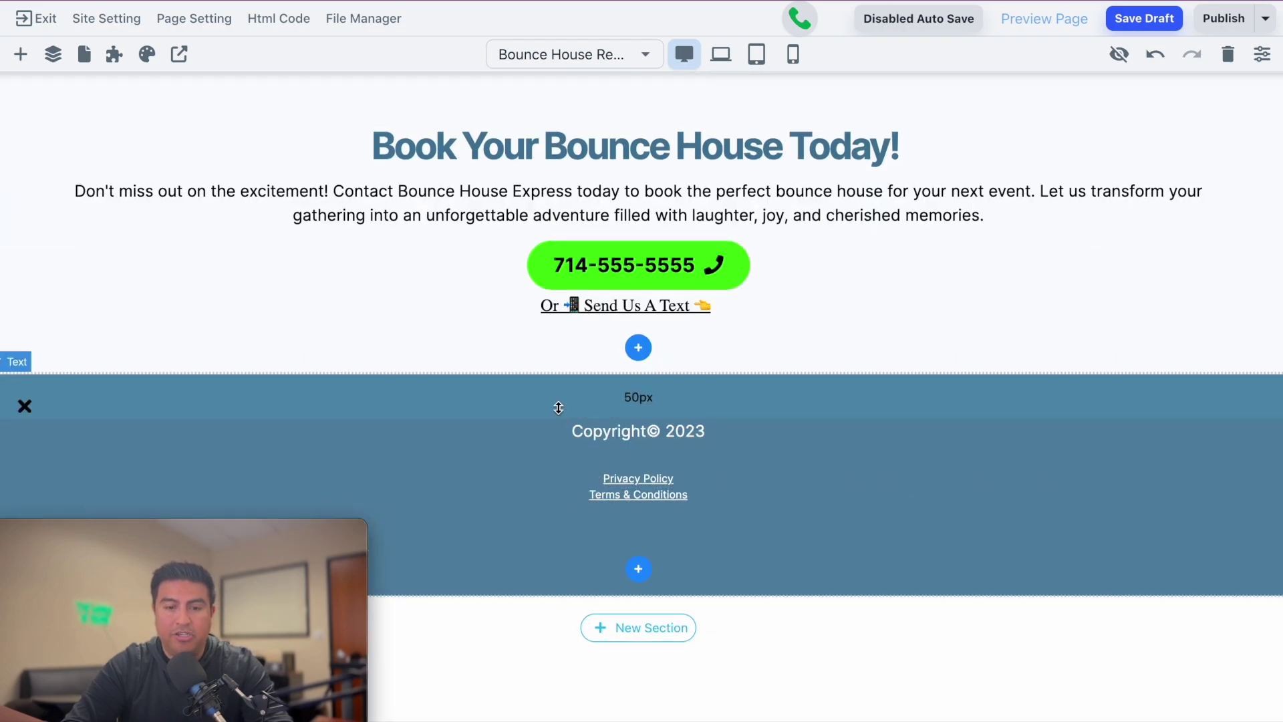
# Step: Preview the page and try the Home link in the site's header navigation
pyautogui.scroll(20, 571, 458)
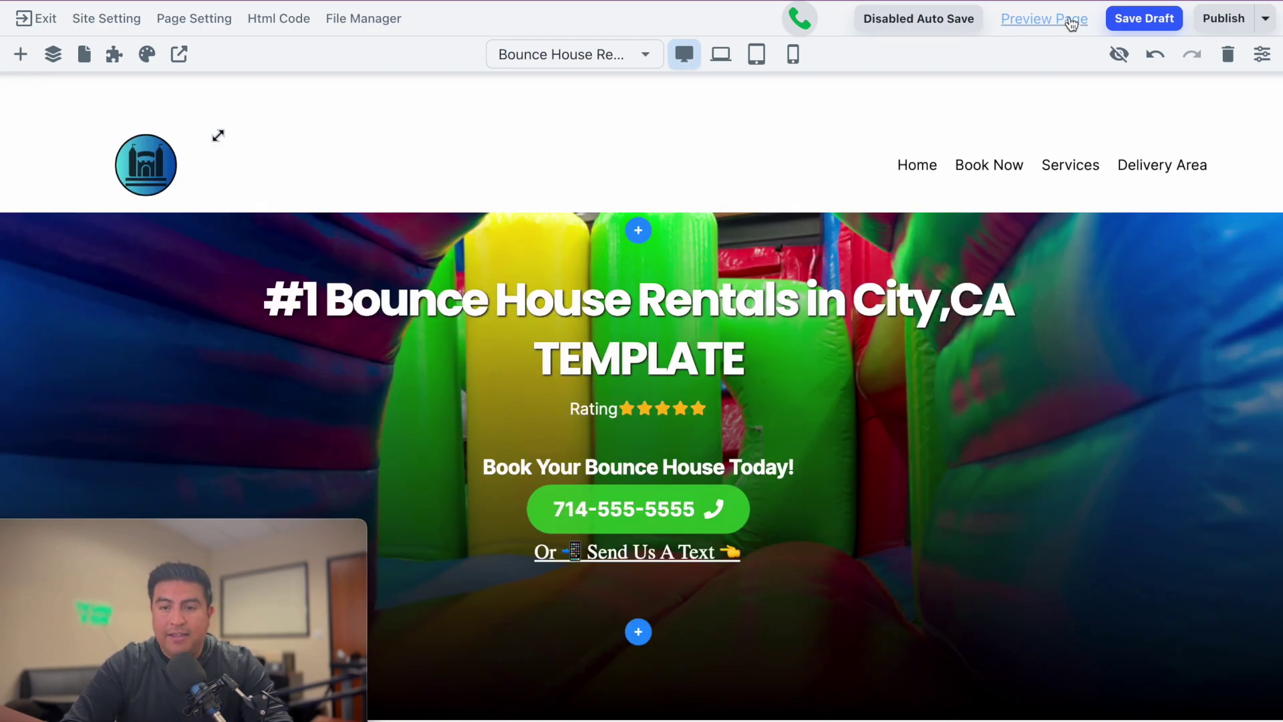
pyautogui.click(1054, 19)
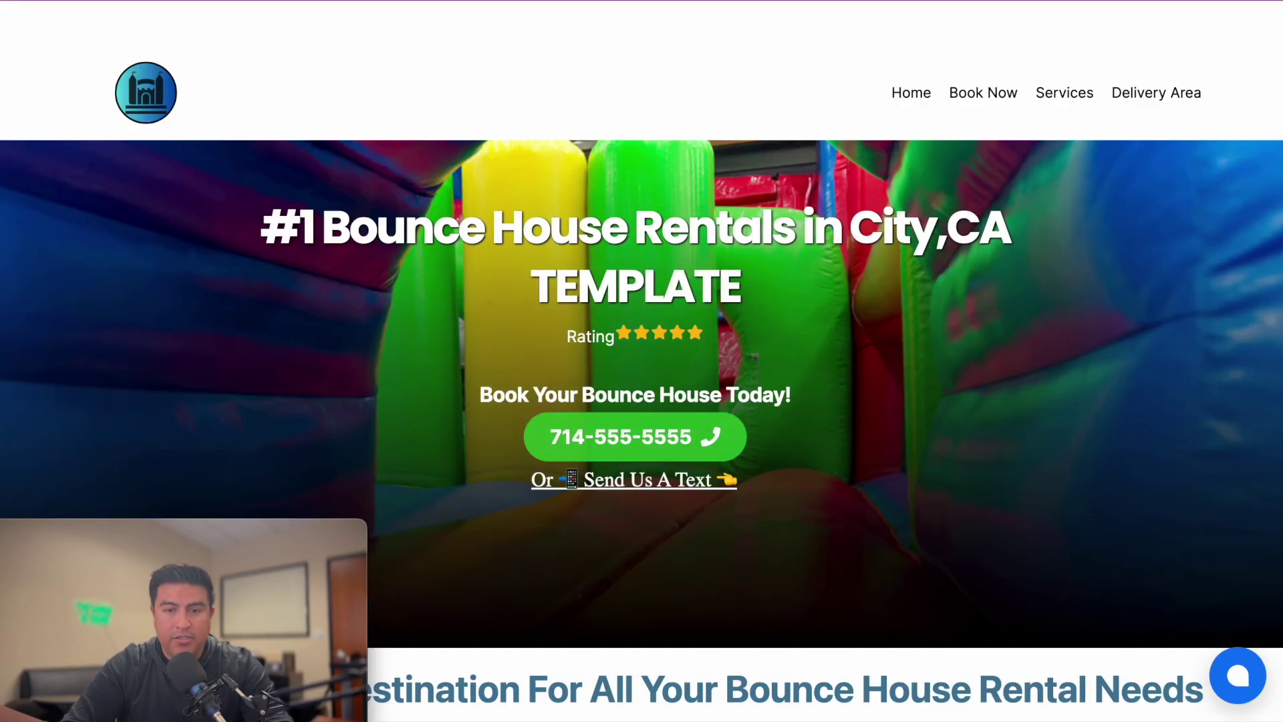
pyautogui.scroll(-1, 752, 80)
pyautogui.click(902, 98)
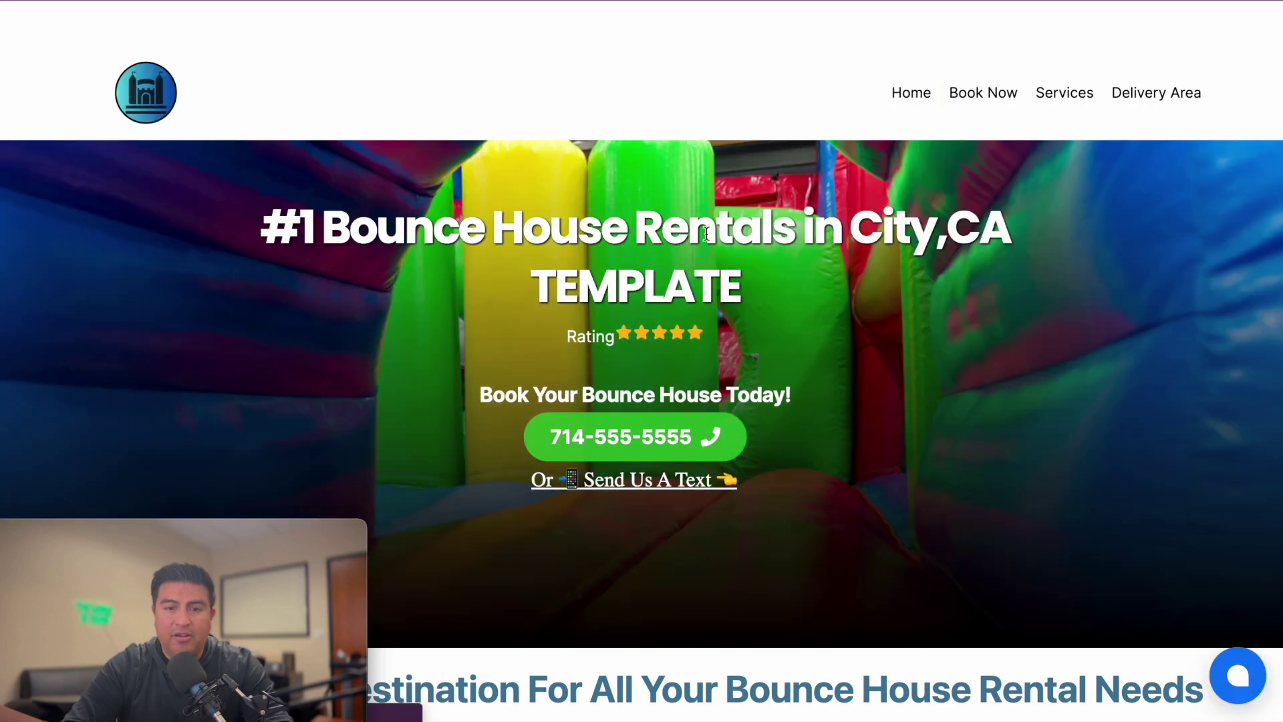
# Step: Open the booking popup from the previewed site's Book Now link and close it again
pyautogui.scroll(-2, 709, 258)
pyautogui.scroll(2, 710, 258)
pyautogui.click(965, 107)
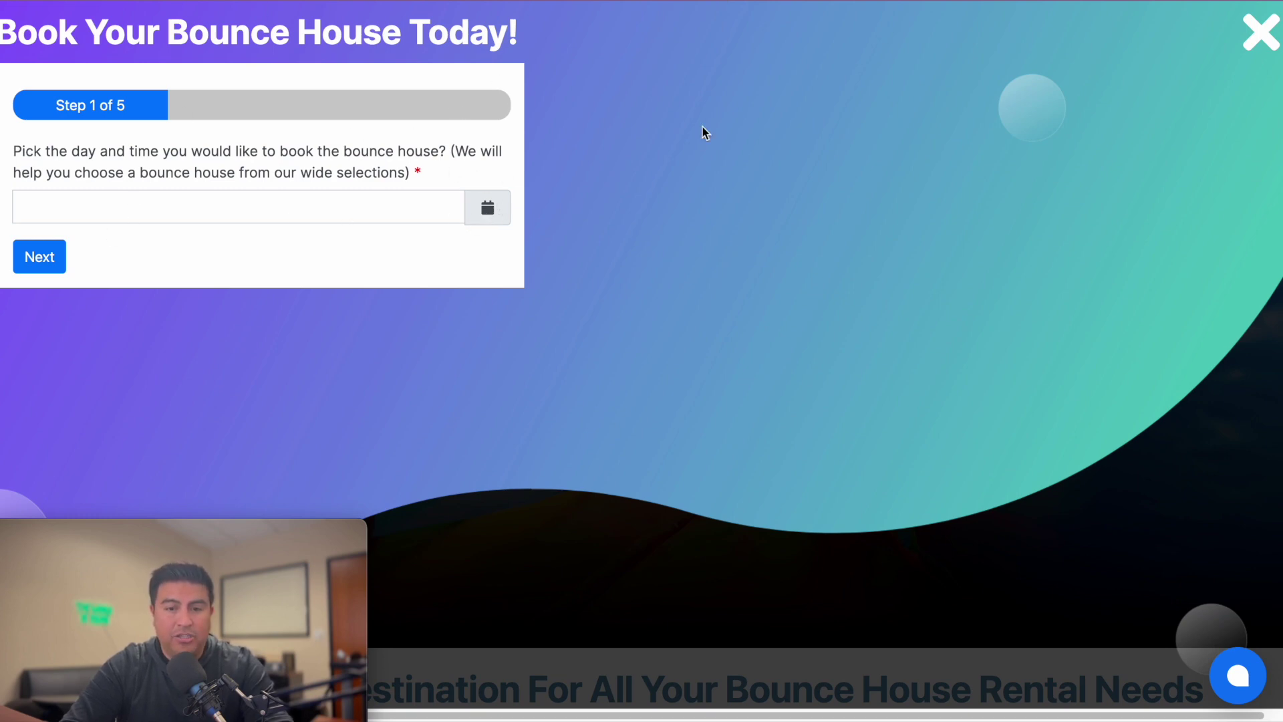
pyautogui.click(1249, 38)
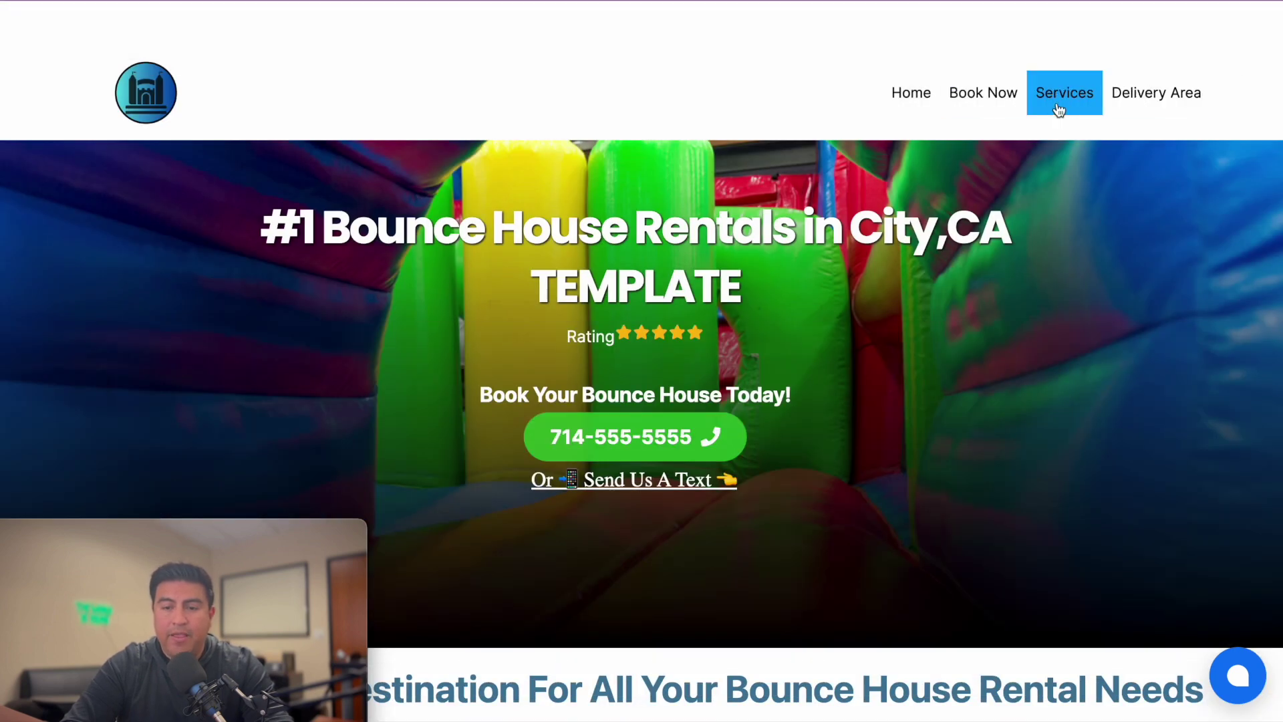
# Step: Test the Services and Delivery Area navigation links in the preview, returning to the page header after each
pyautogui.click(1066, 94)
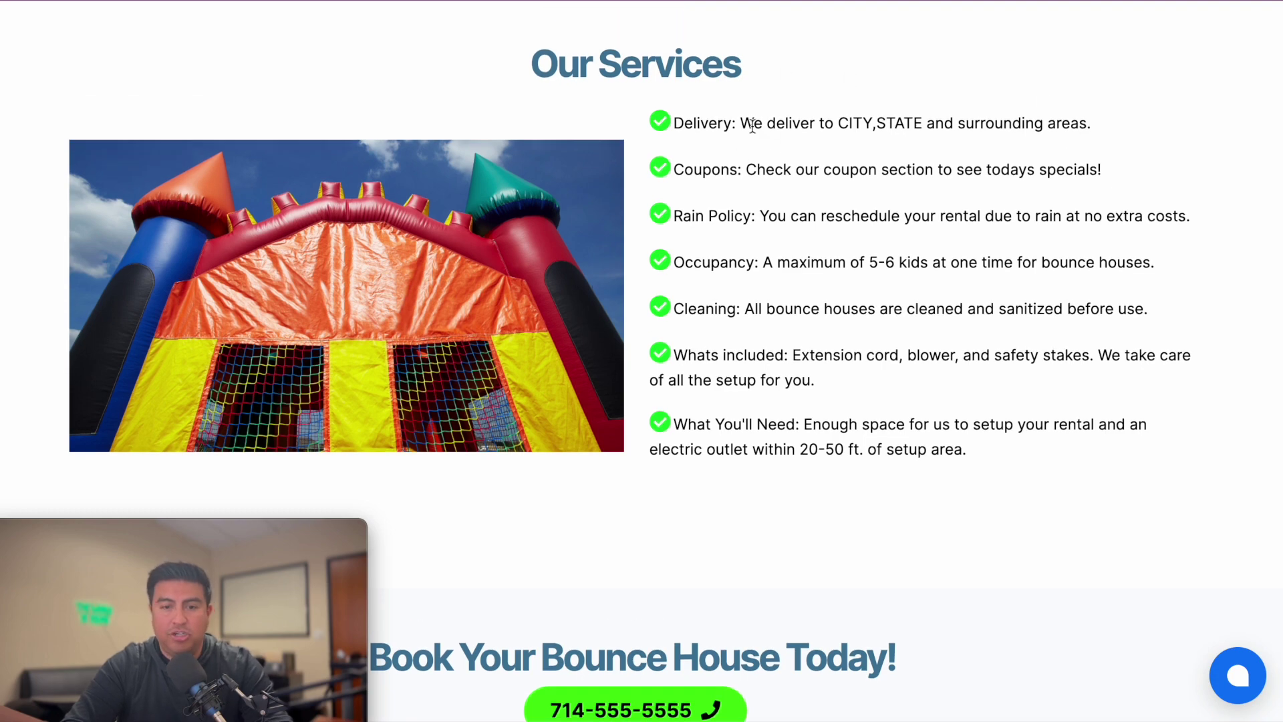
pyautogui.scroll(10, 752, 126)
pyautogui.click(1154, 92)
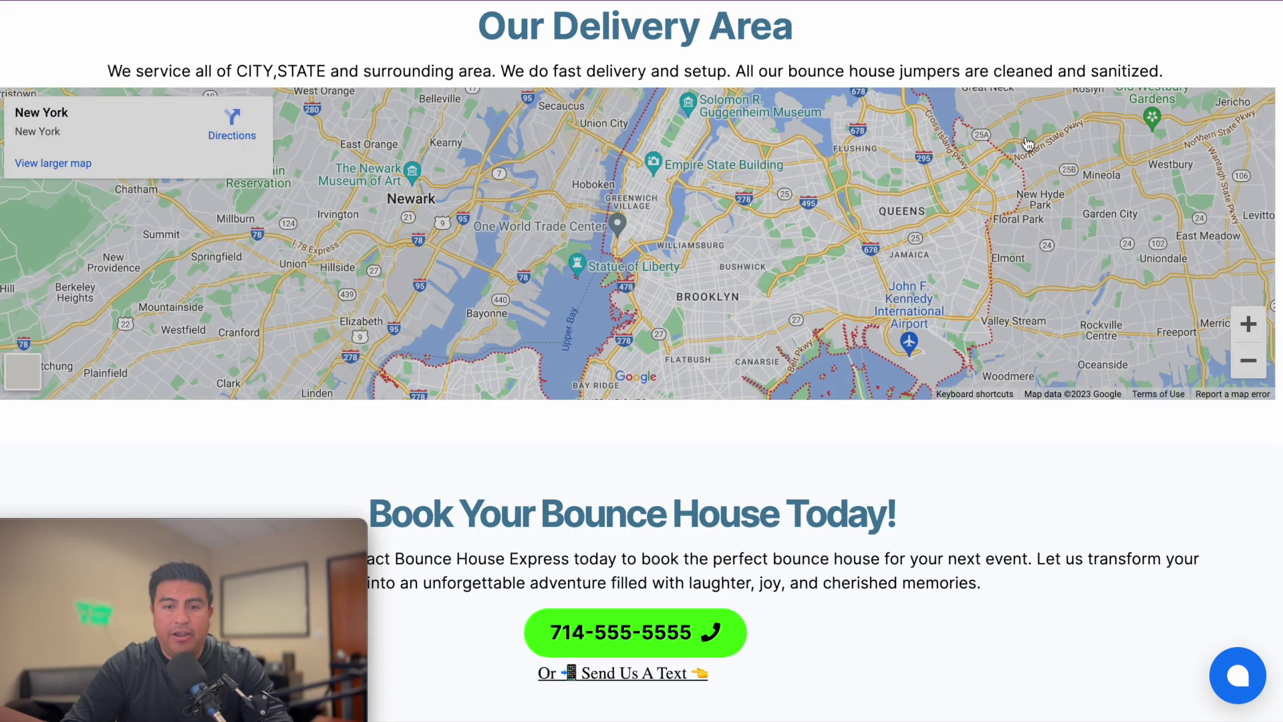
pyautogui.scroll(15, 744, 138)
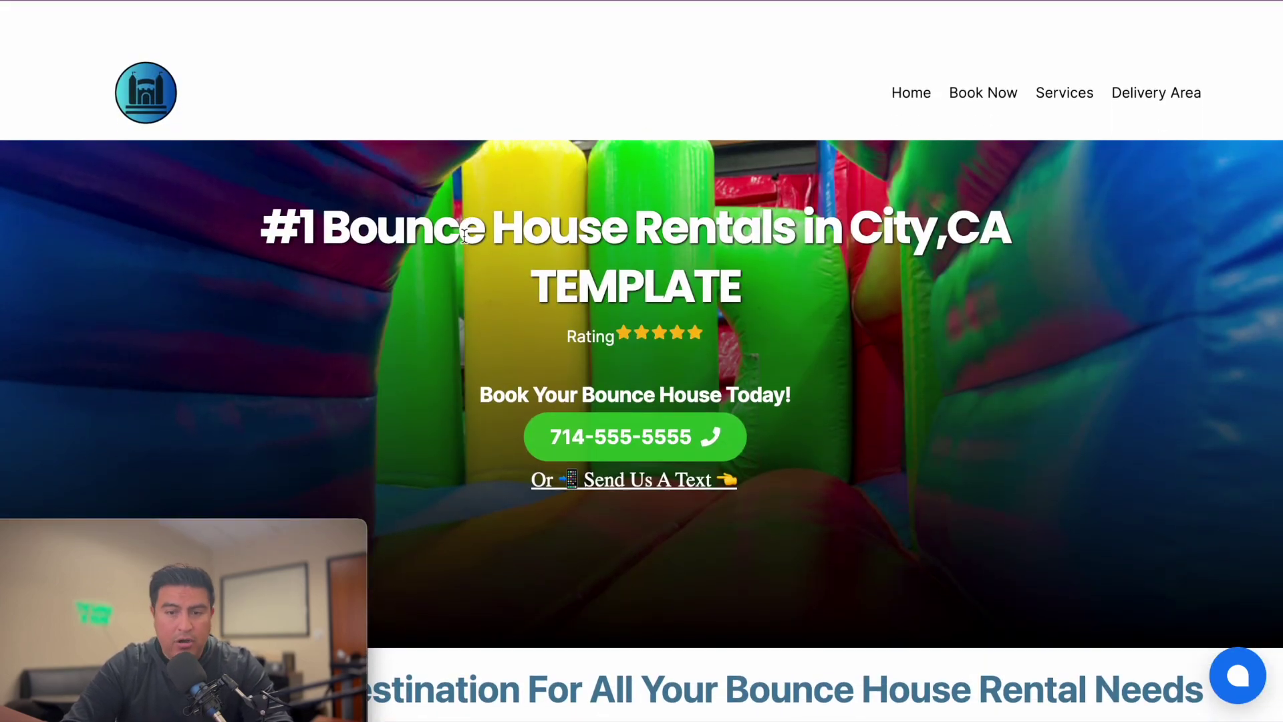
# Step: Look over the previewed hero section and the current specials form, continuing down to "Why Choose Bounce House Rentals?"
pyautogui.scroll(-2, 454, 281)
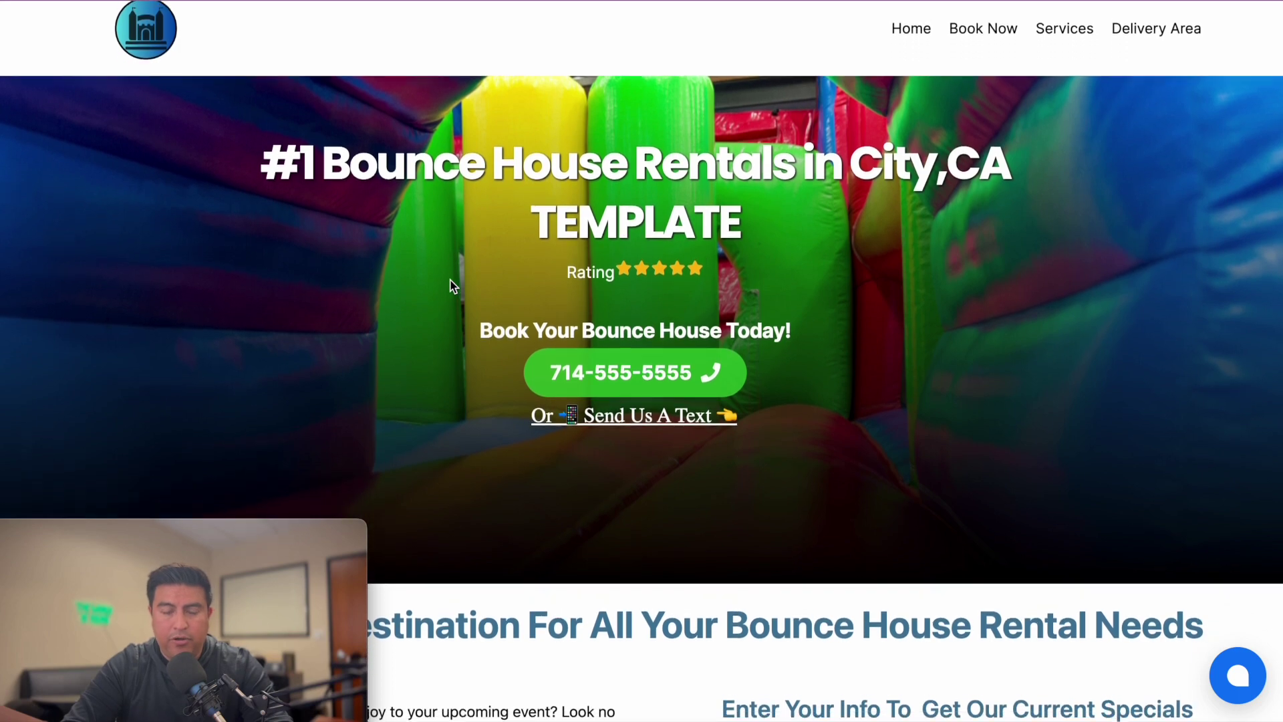
pyautogui.scroll(2, 451, 286)
pyautogui.scroll(-7, 436, 260)
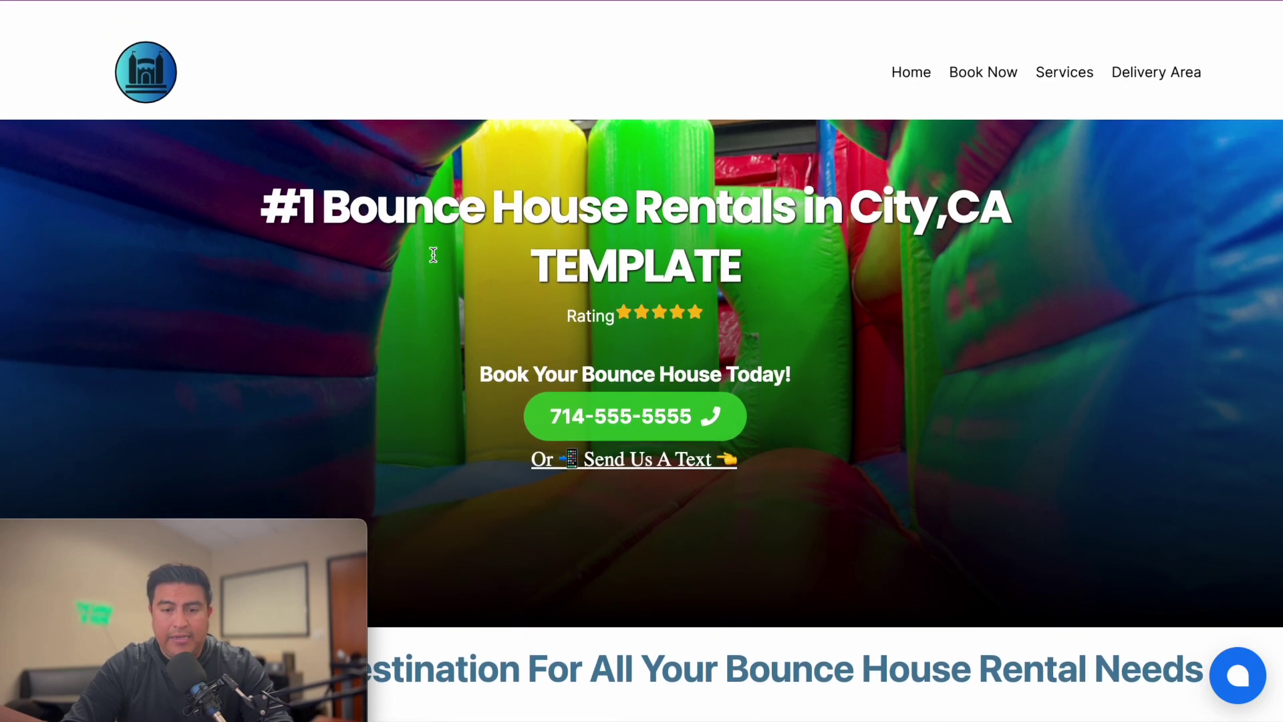
pyautogui.scroll(-4, 434, 261)
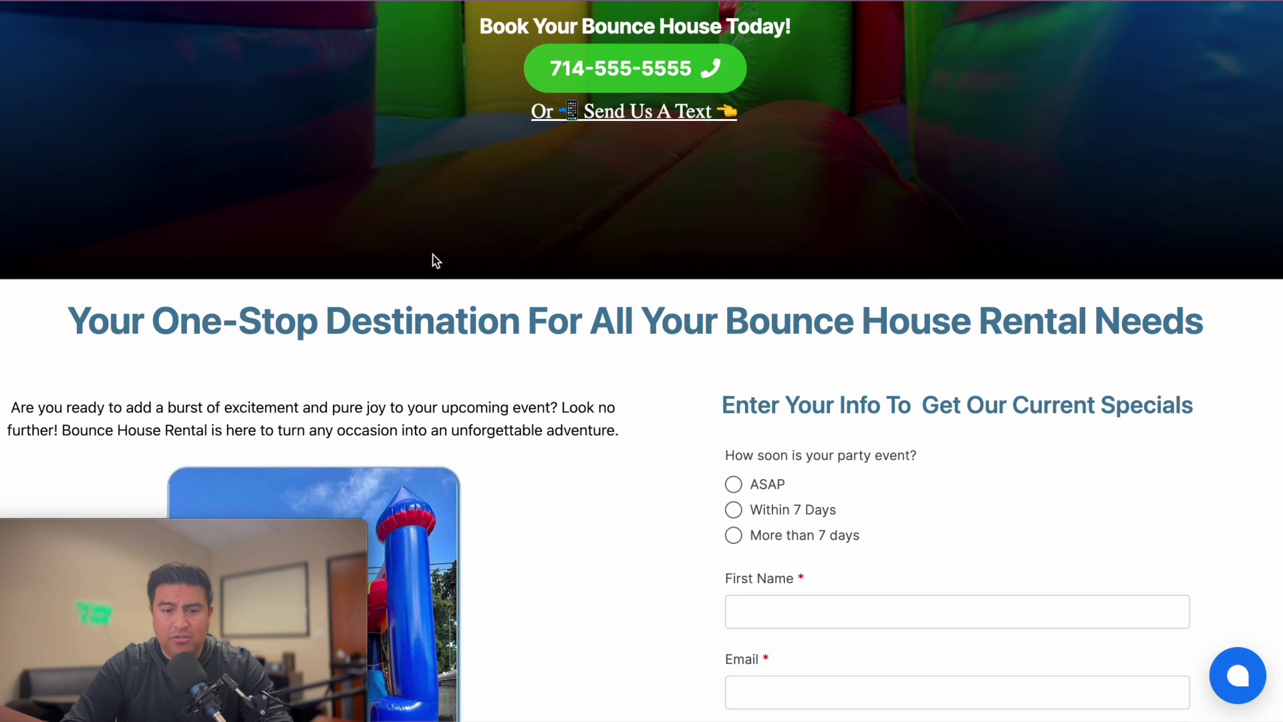
pyautogui.scroll(4, 432, 261)
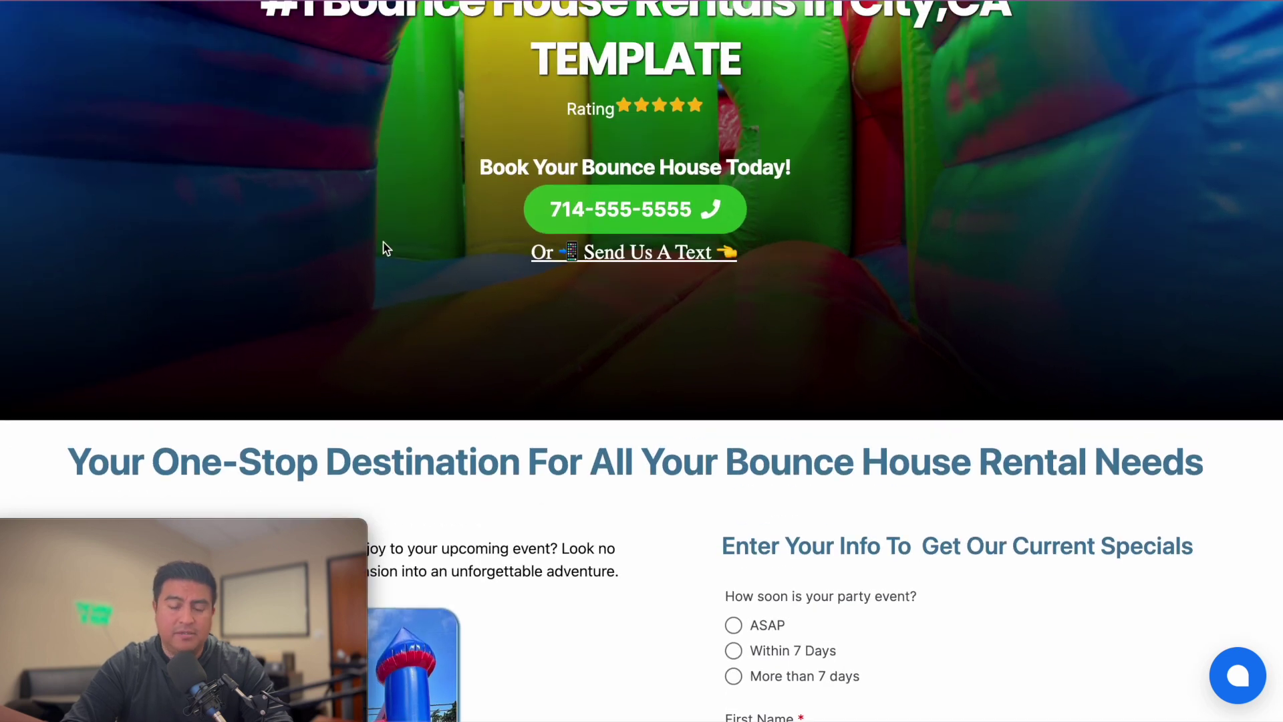
pyautogui.scroll(-1, 386, 249)
pyautogui.scroll(-7, 385, 249)
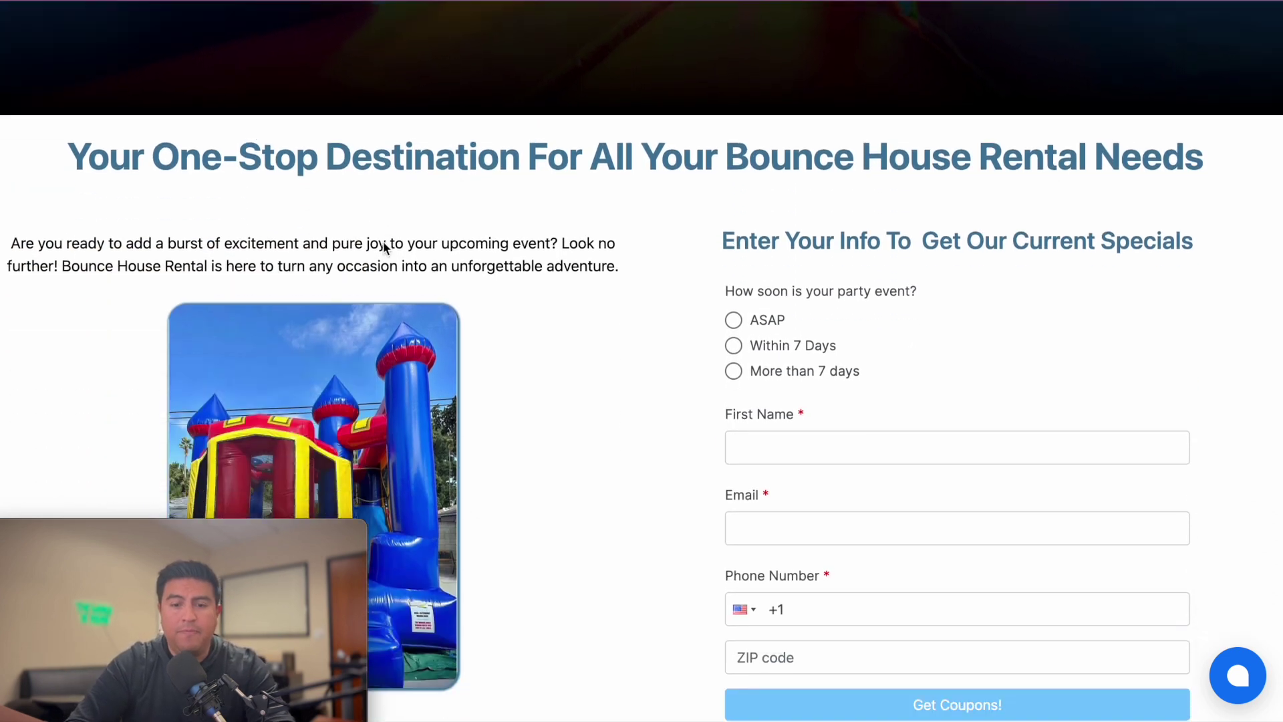
pyautogui.scroll(-4, 384, 247)
pyautogui.scroll(-20, 573, 363)
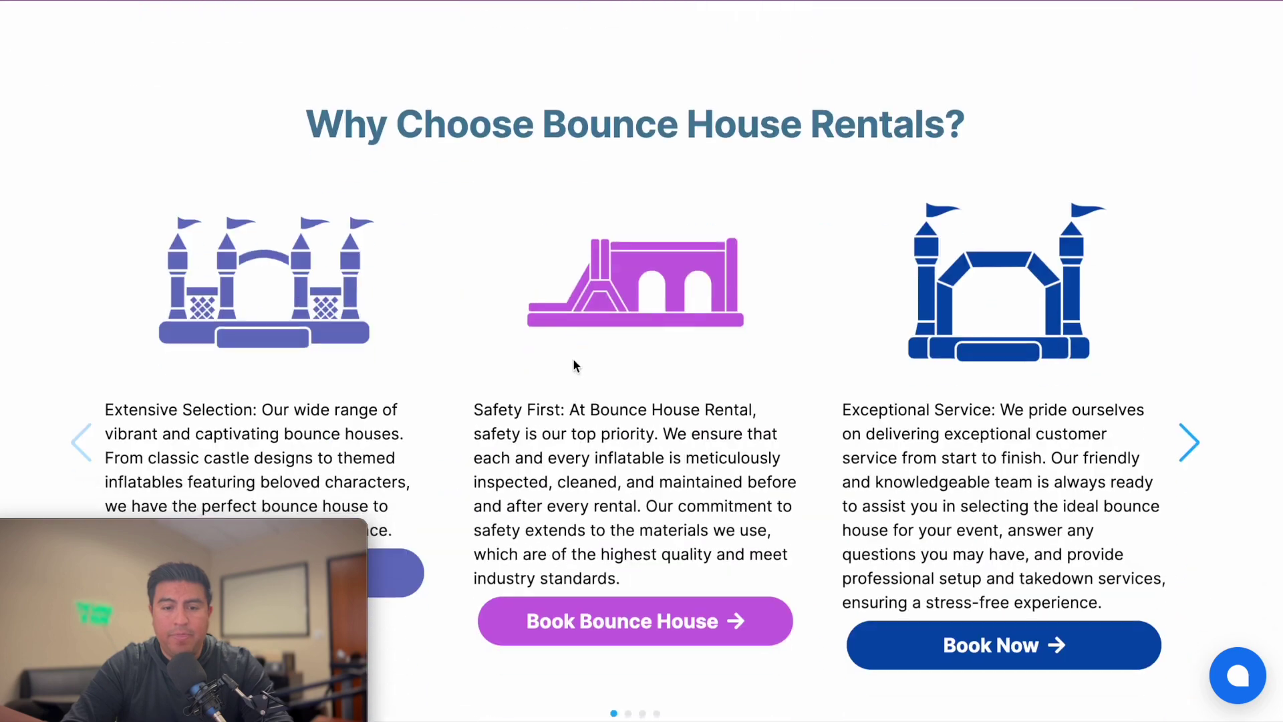
# Step: Test the Check Availability button and a second card's booking button in the slider, closing the booking popup each time
pyautogui.click(295, 415)
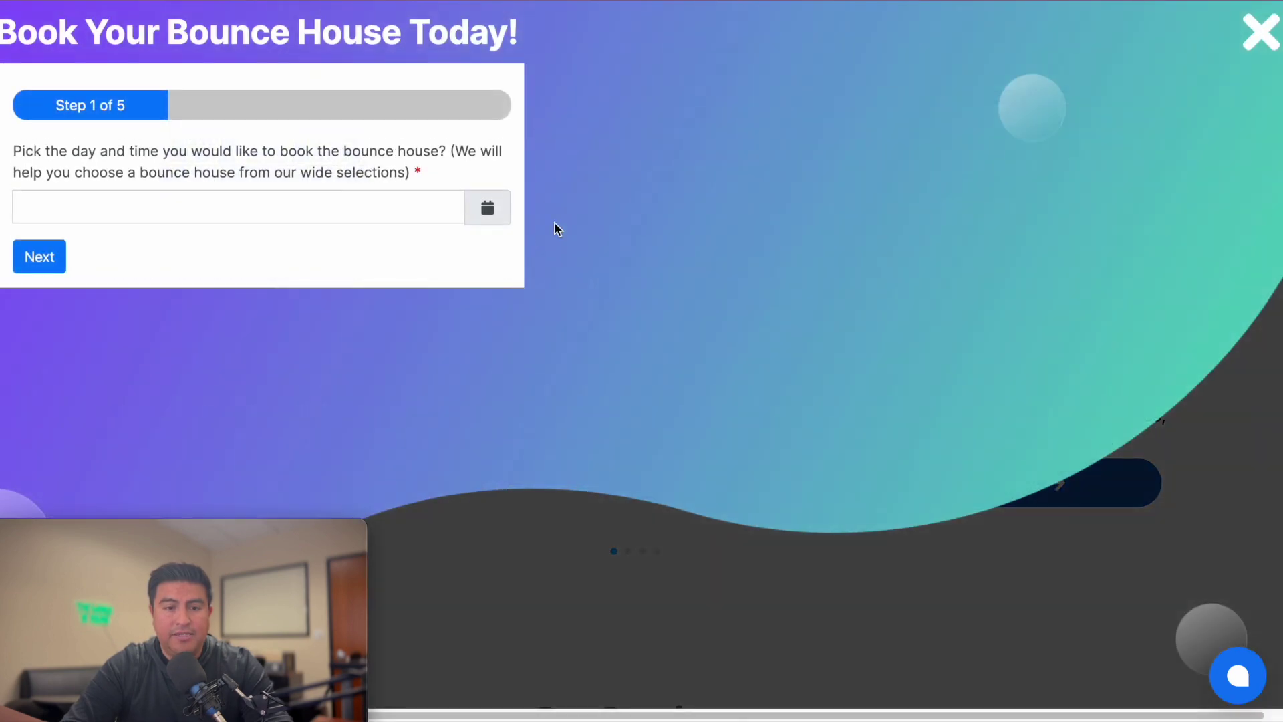
pyautogui.click(1259, 33)
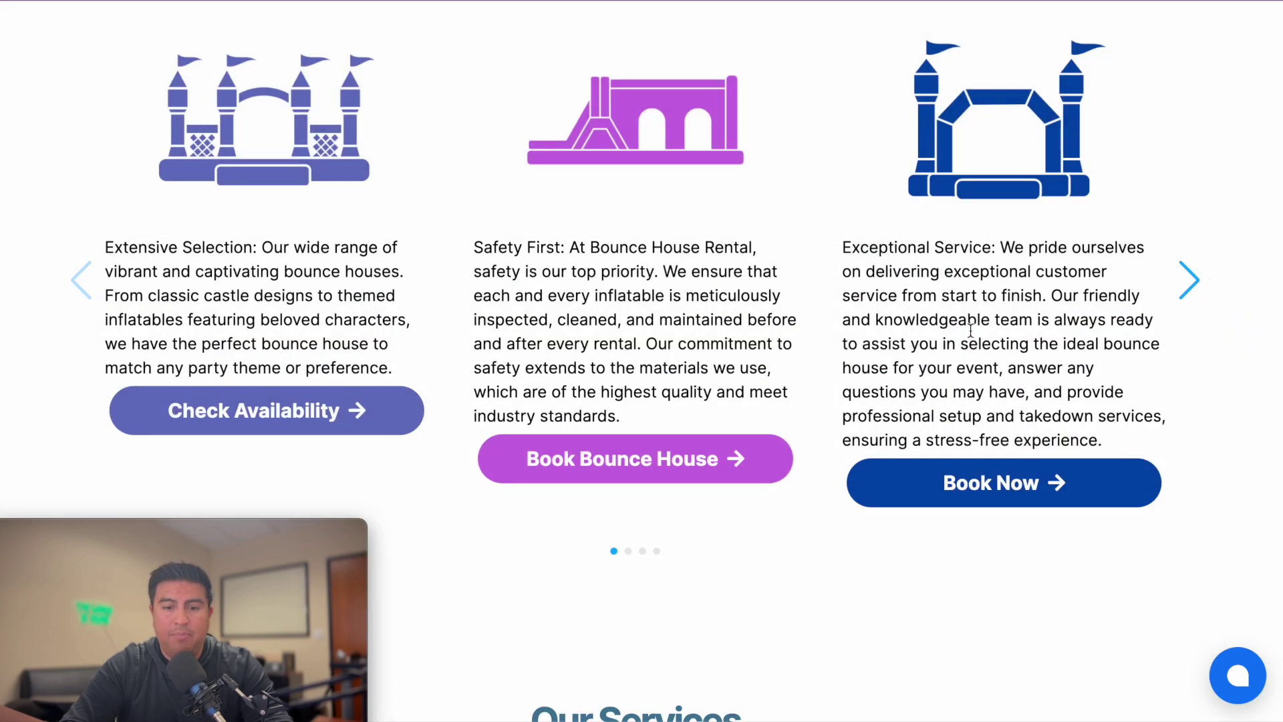
pyautogui.click(620, 478)
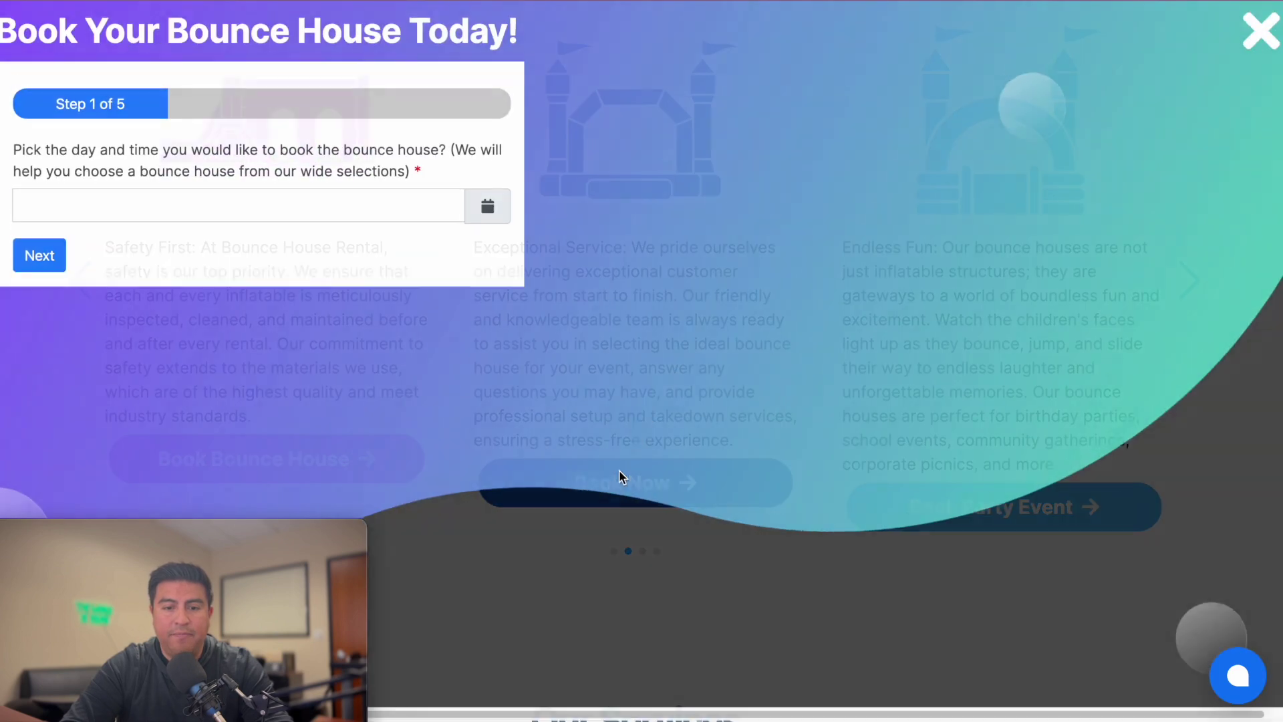
pyautogui.click(1261, 35)
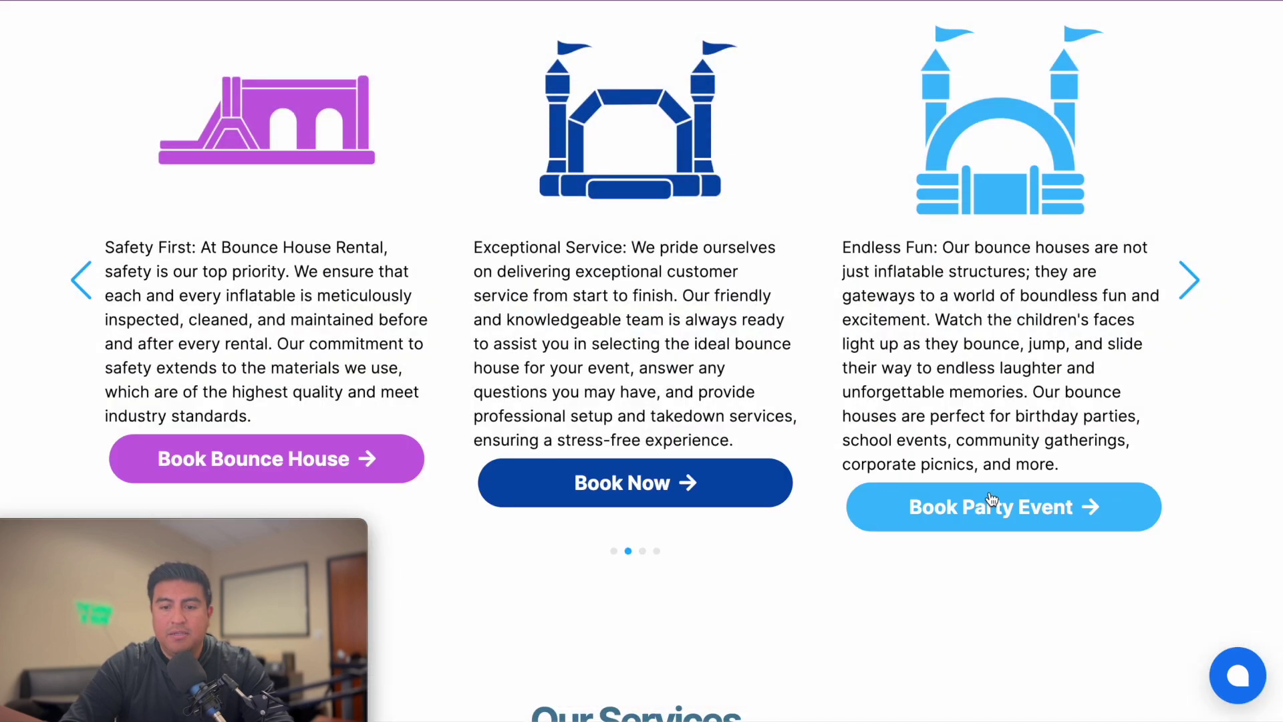
# Step: Open the VIP Club sign-up popup from the preview's Join VIP Club button to check its form
pyautogui.scroll(-6, 585, 416)
pyautogui.scroll(-8, 663, 304)
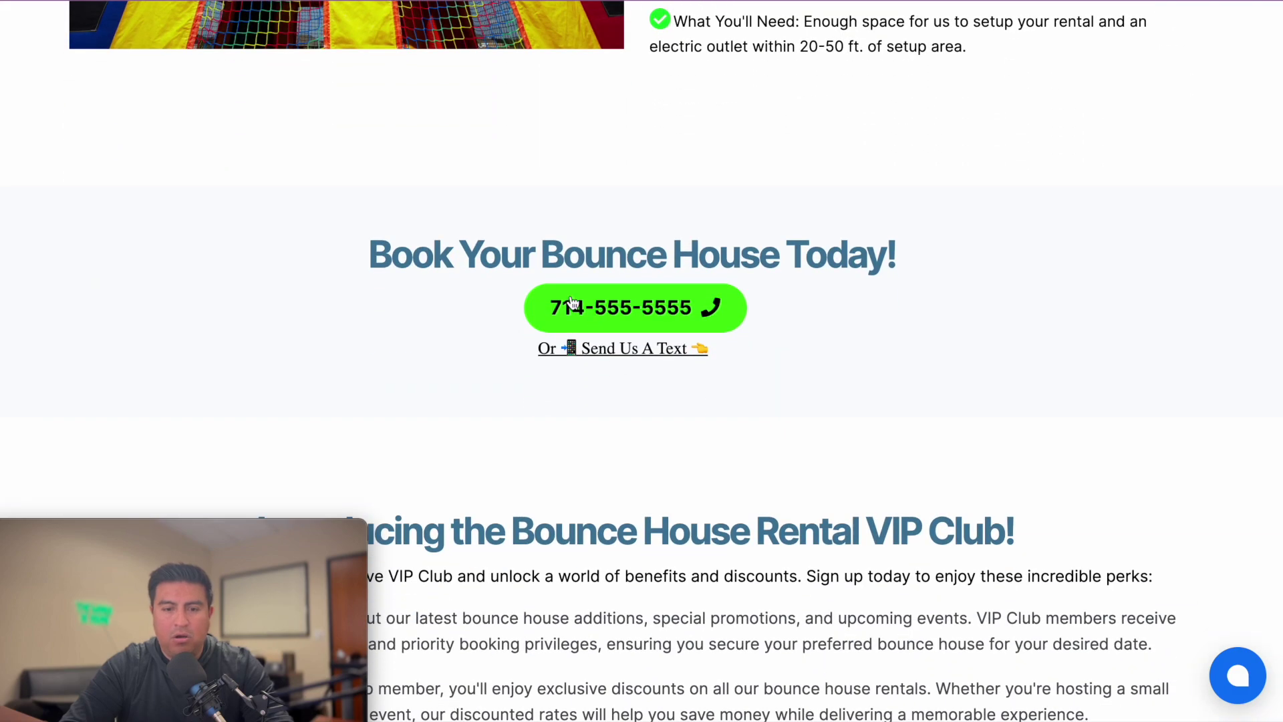
pyautogui.scroll(-12, 547, 373)
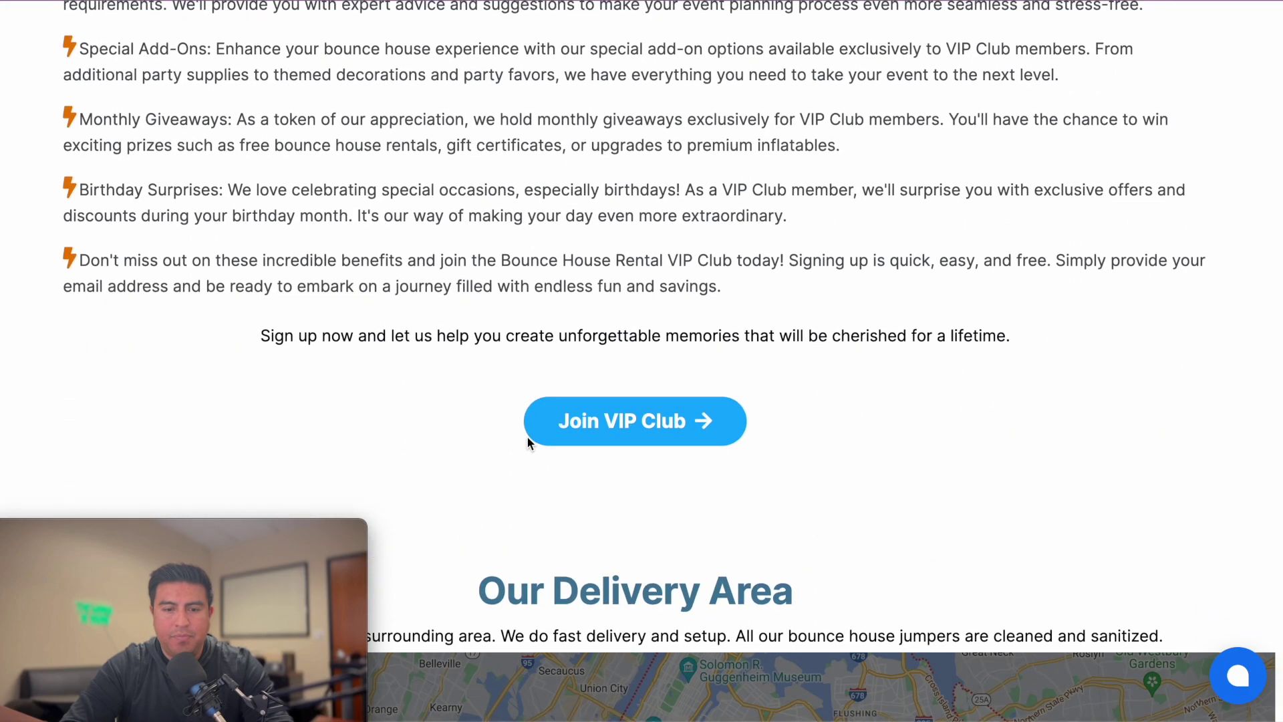
pyautogui.click(617, 401)
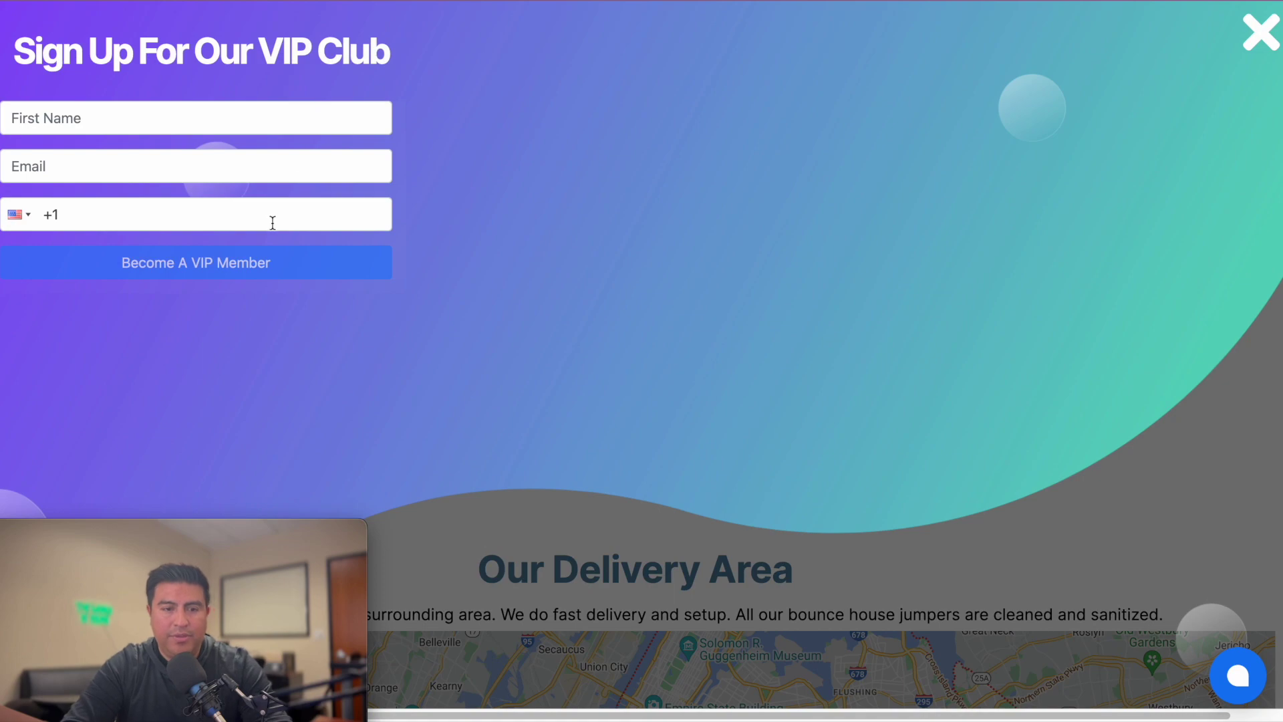
# Step: Close the VIP Club popup and review the rest of the previewed page down to the footer, returning to its header
pyautogui.click(1259, 34)
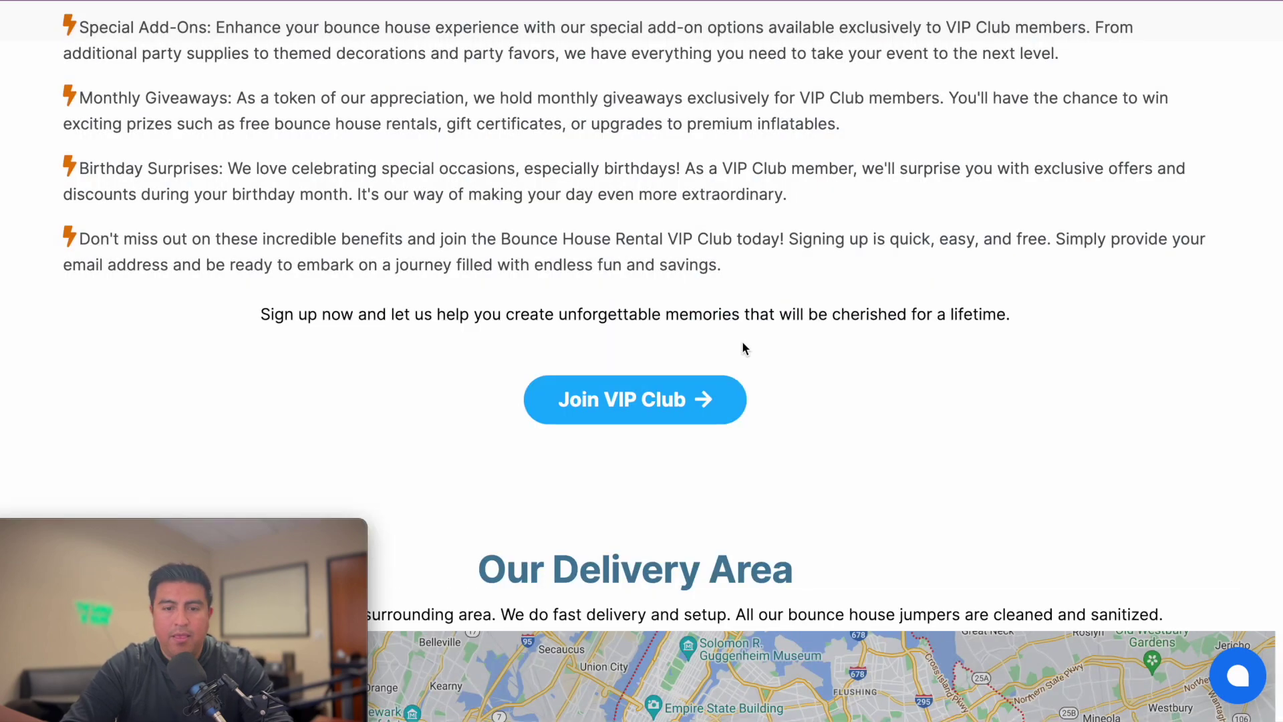
pyautogui.scroll(-12, 743, 342)
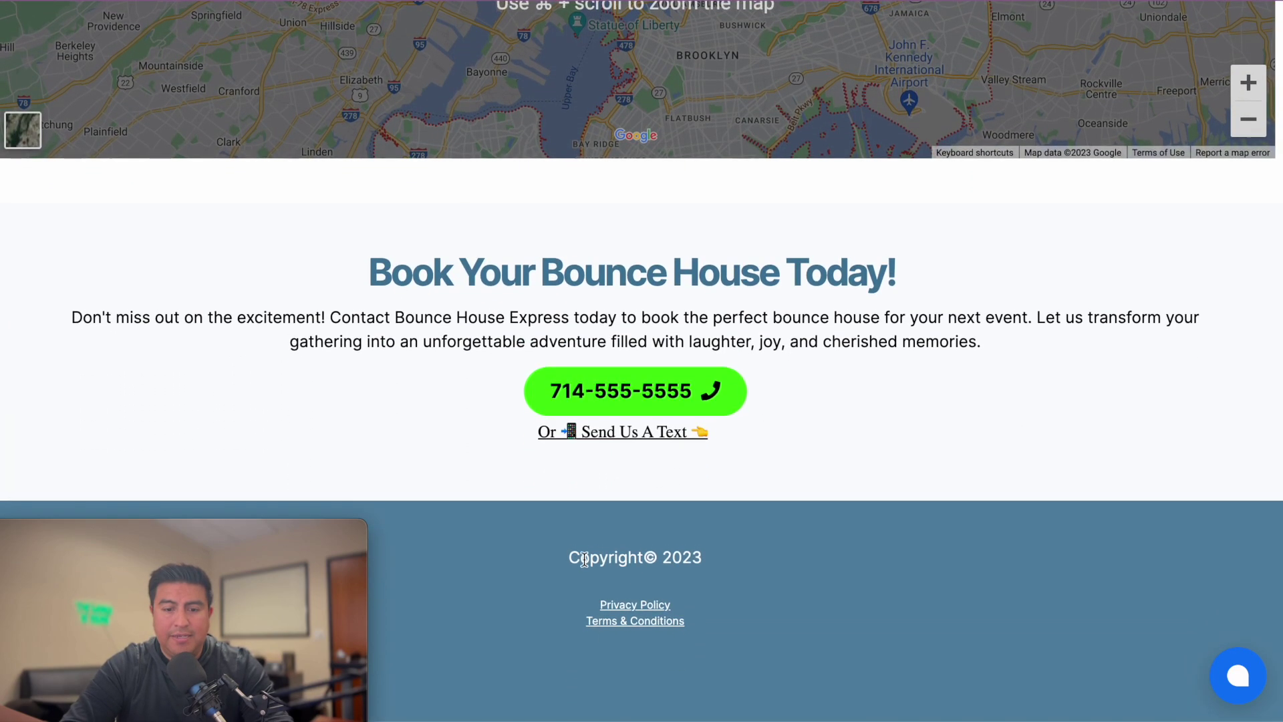
pyautogui.scroll(20, 644, 190)
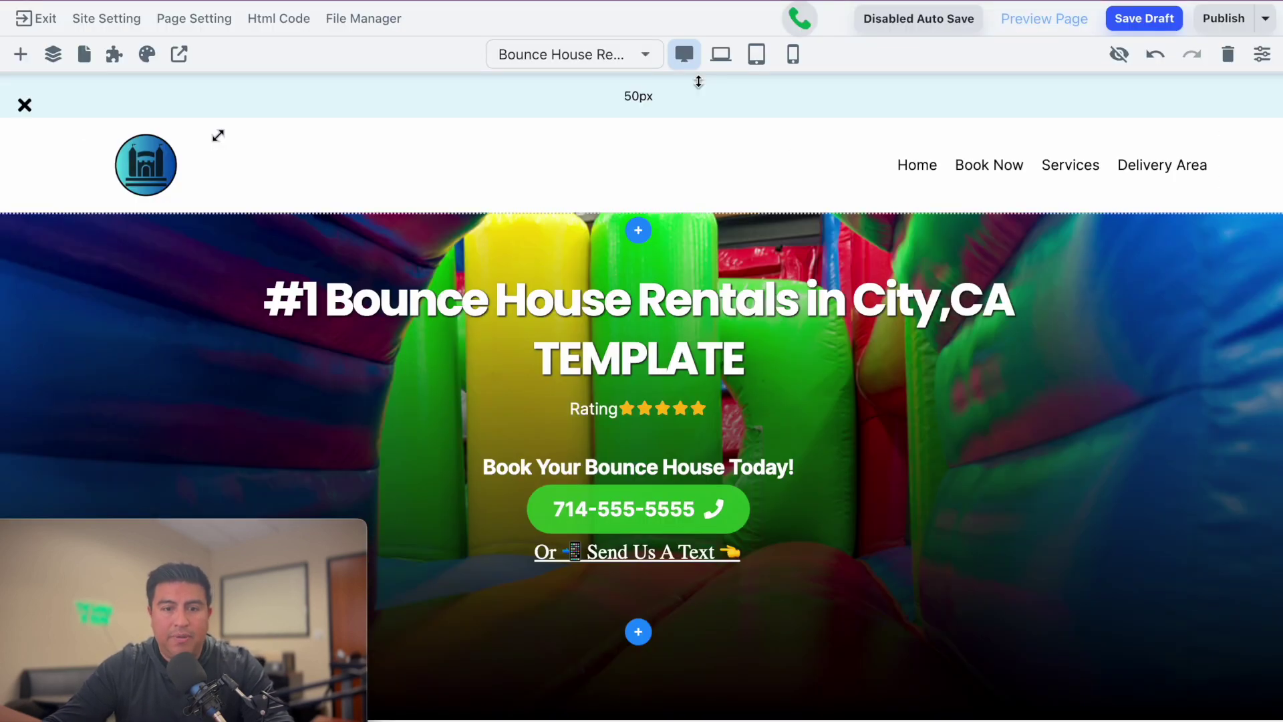
# Step: Switch the page builder to the Privacy Policy Template page and read through its full text, including the contact section
pyautogui.click(654, 60)
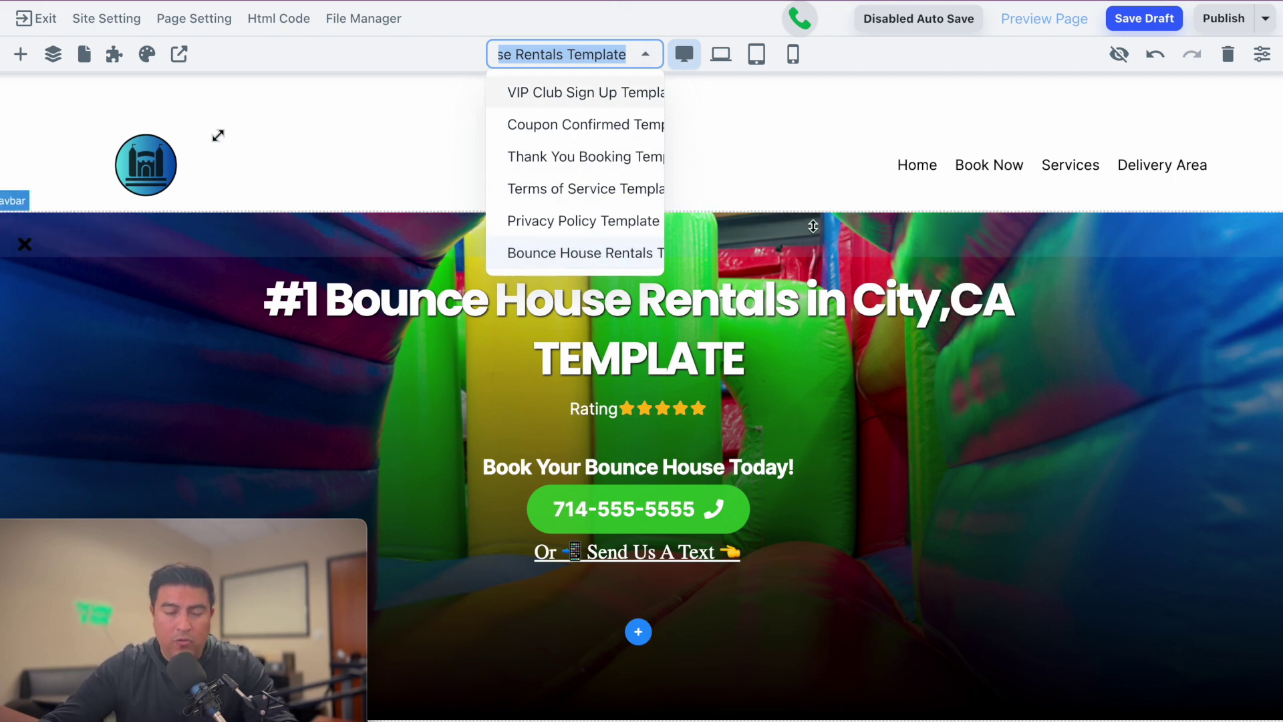
pyautogui.click(572, 220)
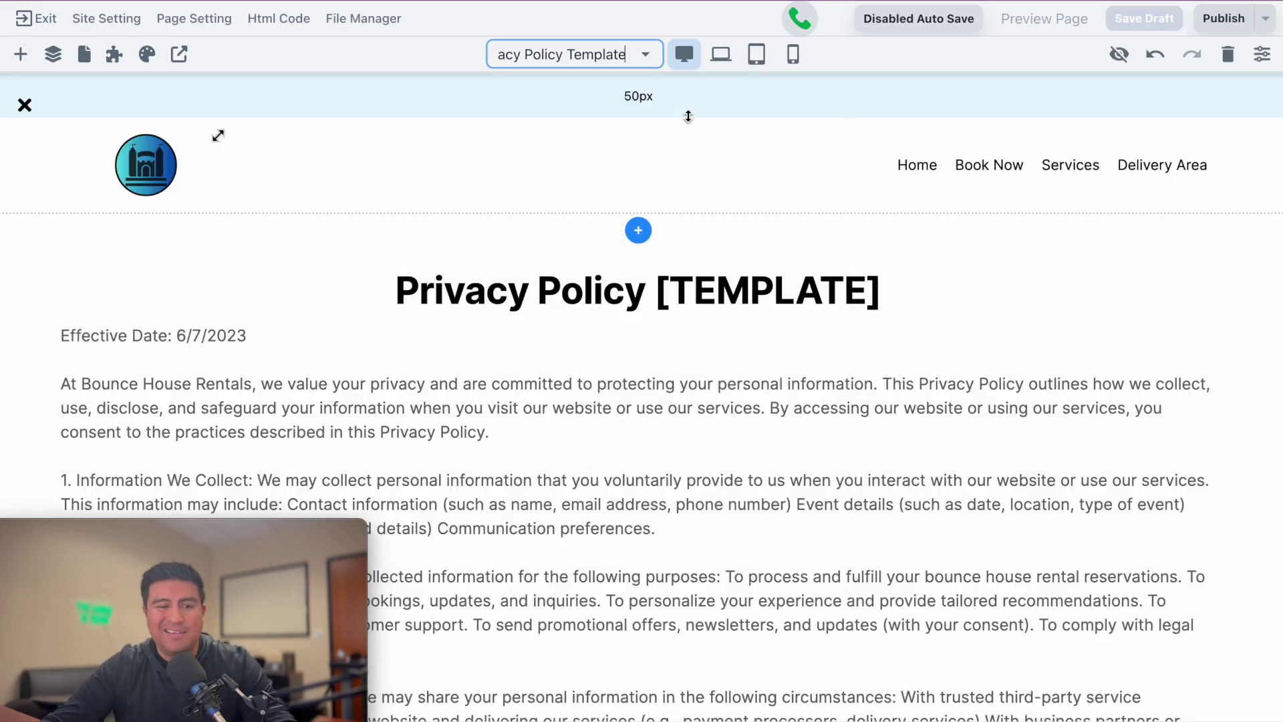
pyautogui.scroll(-4, 428, 323)
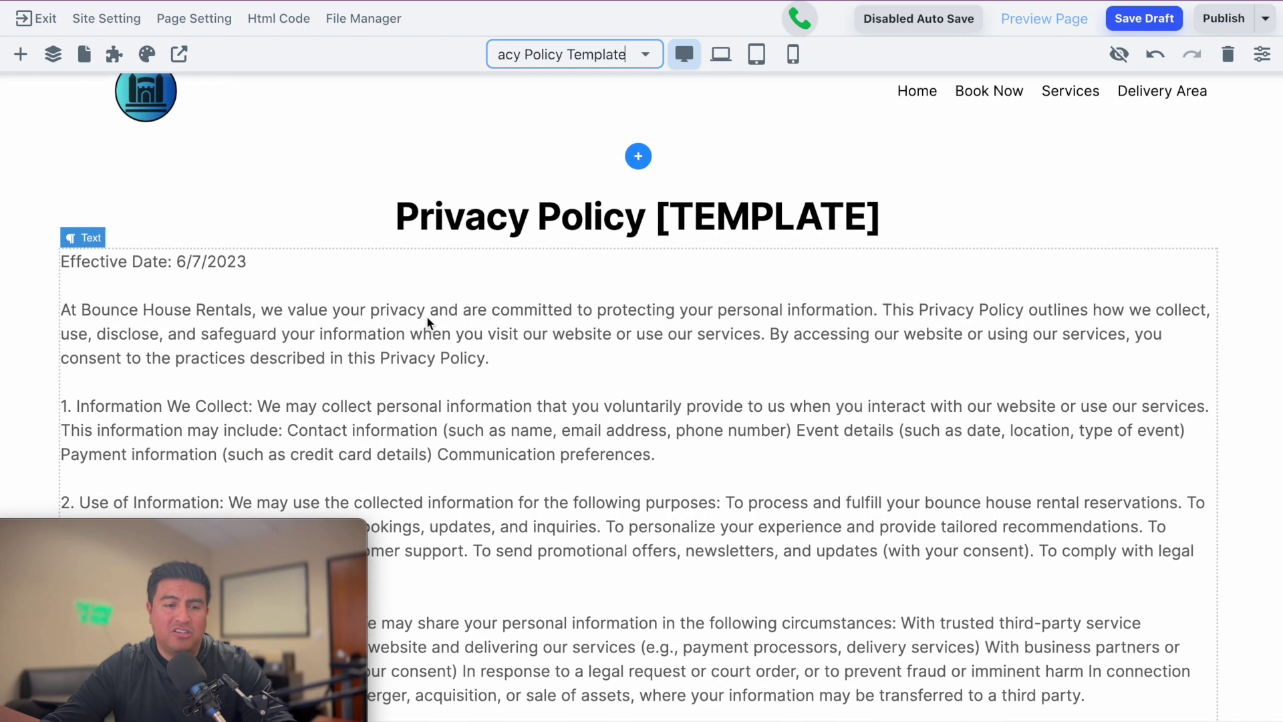
pyautogui.scroll(-10, 459, 323)
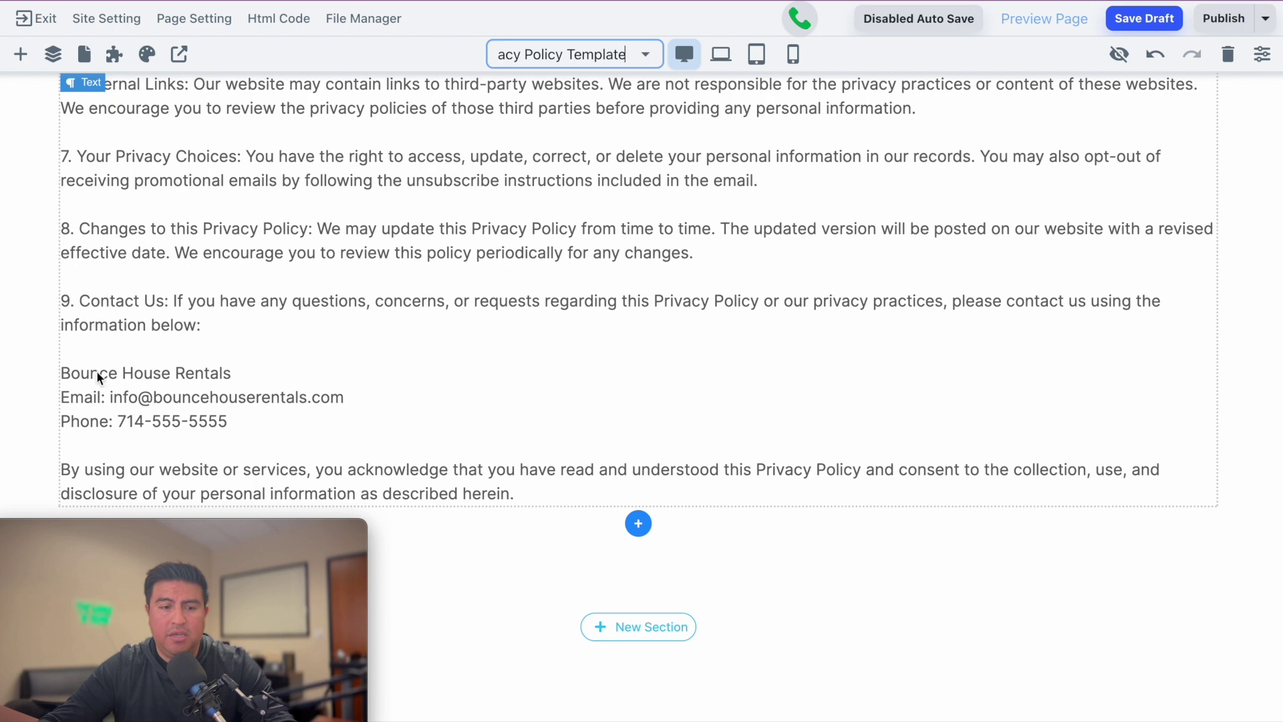
pyautogui.scroll(15, 602, 343)
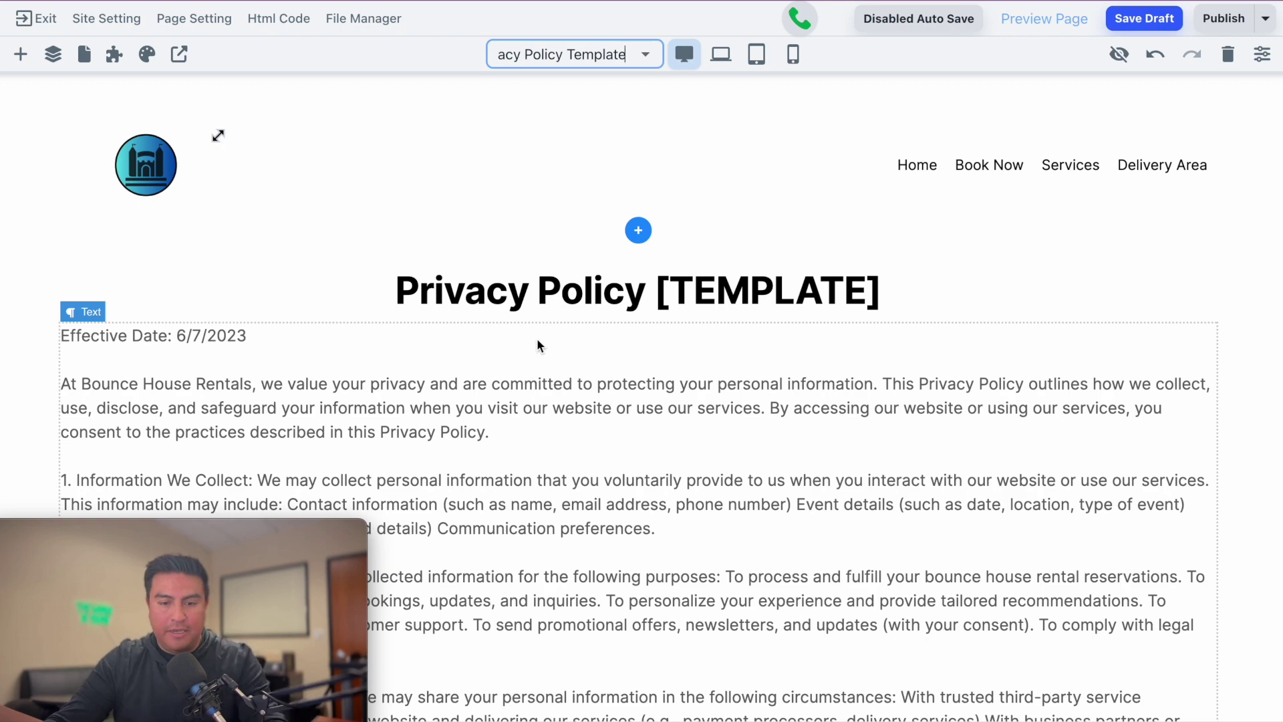
pyautogui.scroll(-10, 532, 418)
pyautogui.scroll(10, 531, 411)
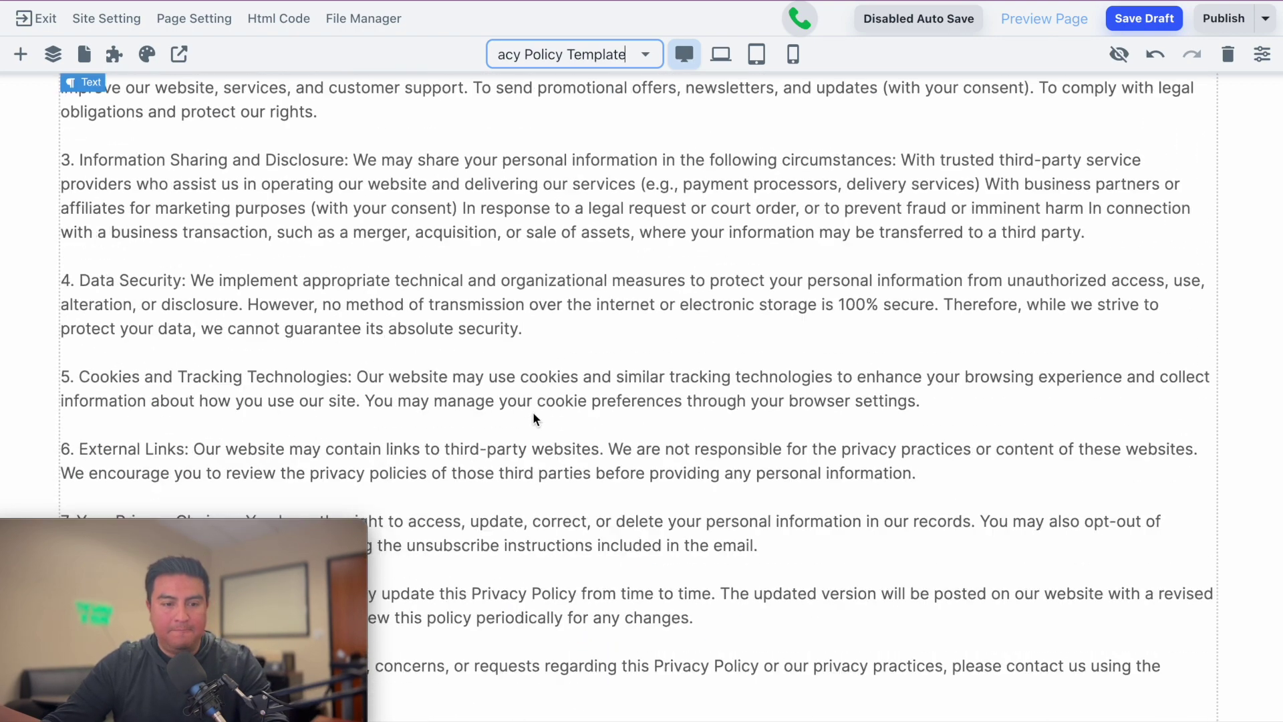
# Step: Decline leaving the Privacy Policy Template page without saving and save its draft
pyautogui.click(646, 63)
pyautogui.click(570, 196)
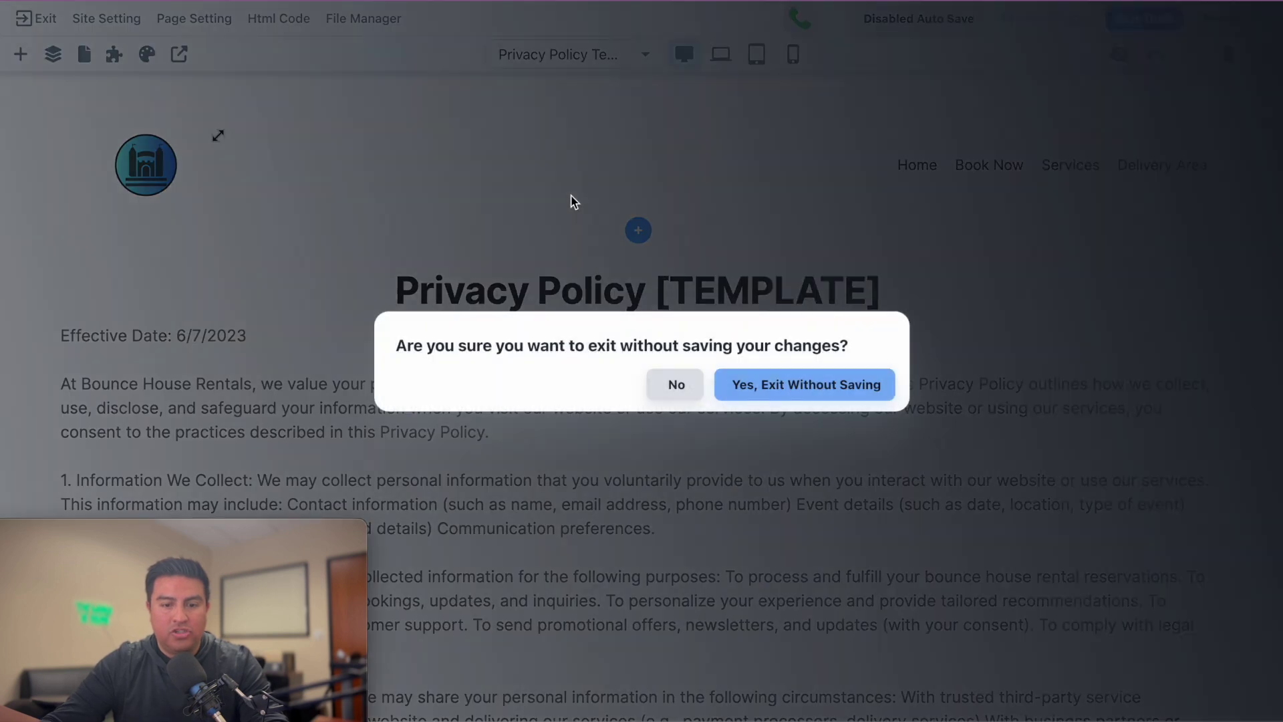
pyautogui.click(676, 388)
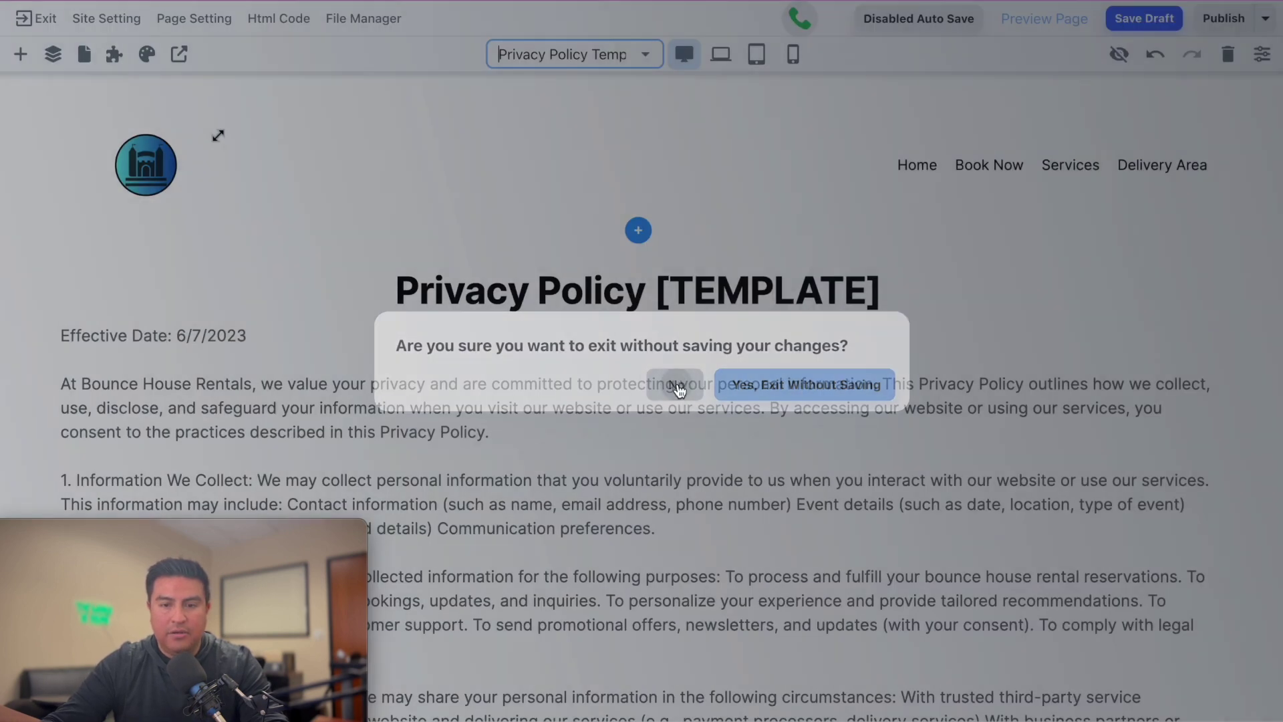
pyautogui.click(1136, 18)
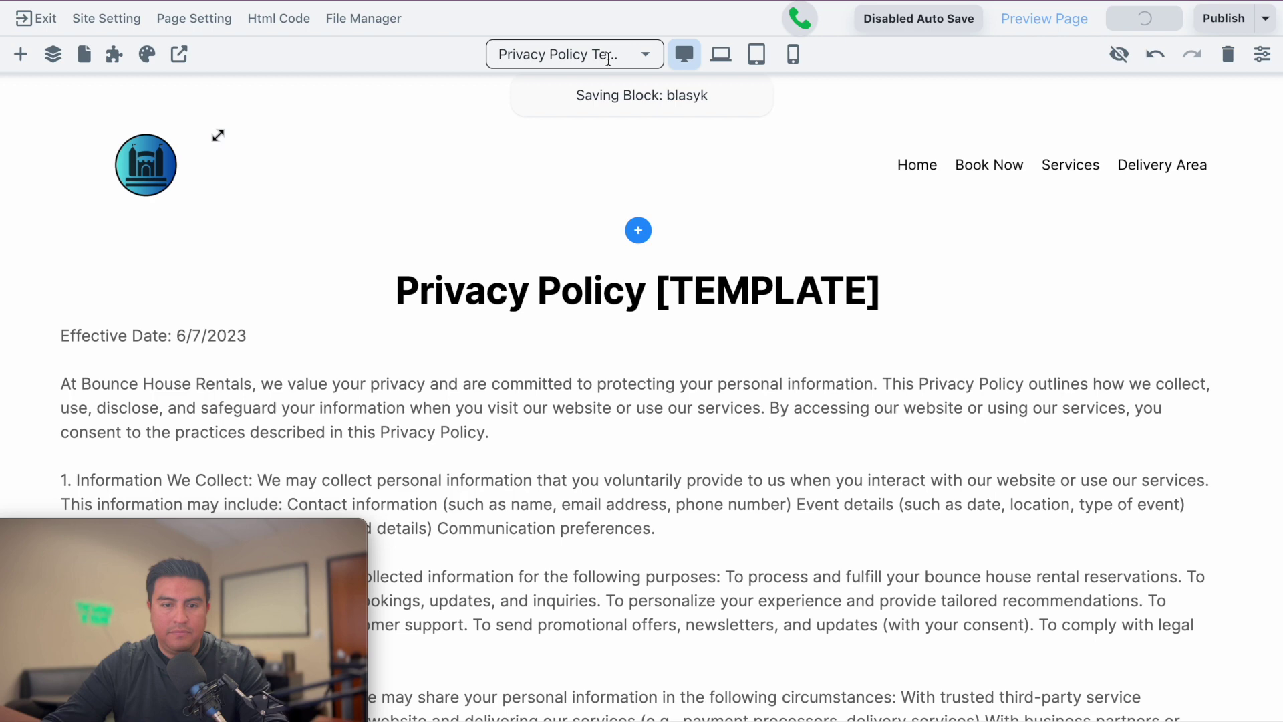
# Step: Open the Terms of Service Template page and read through its terms down to the closing contact details
pyautogui.click(645, 58)
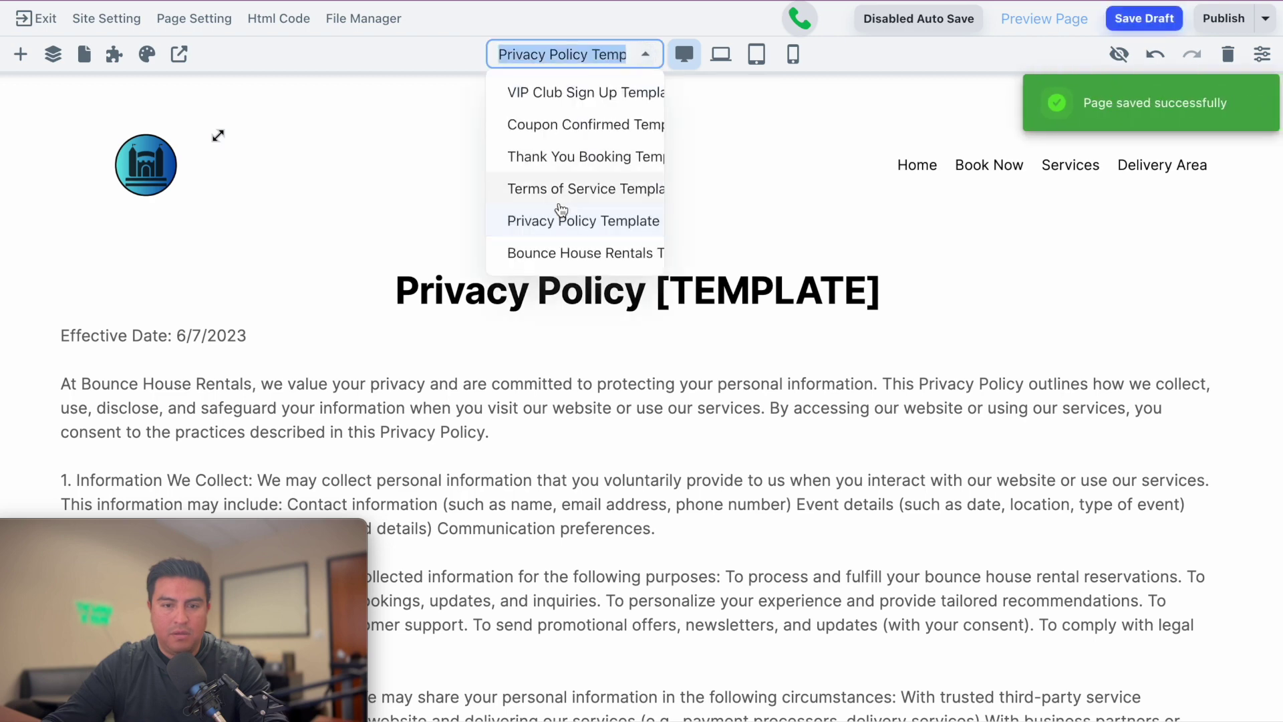
pyautogui.click(555, 188)
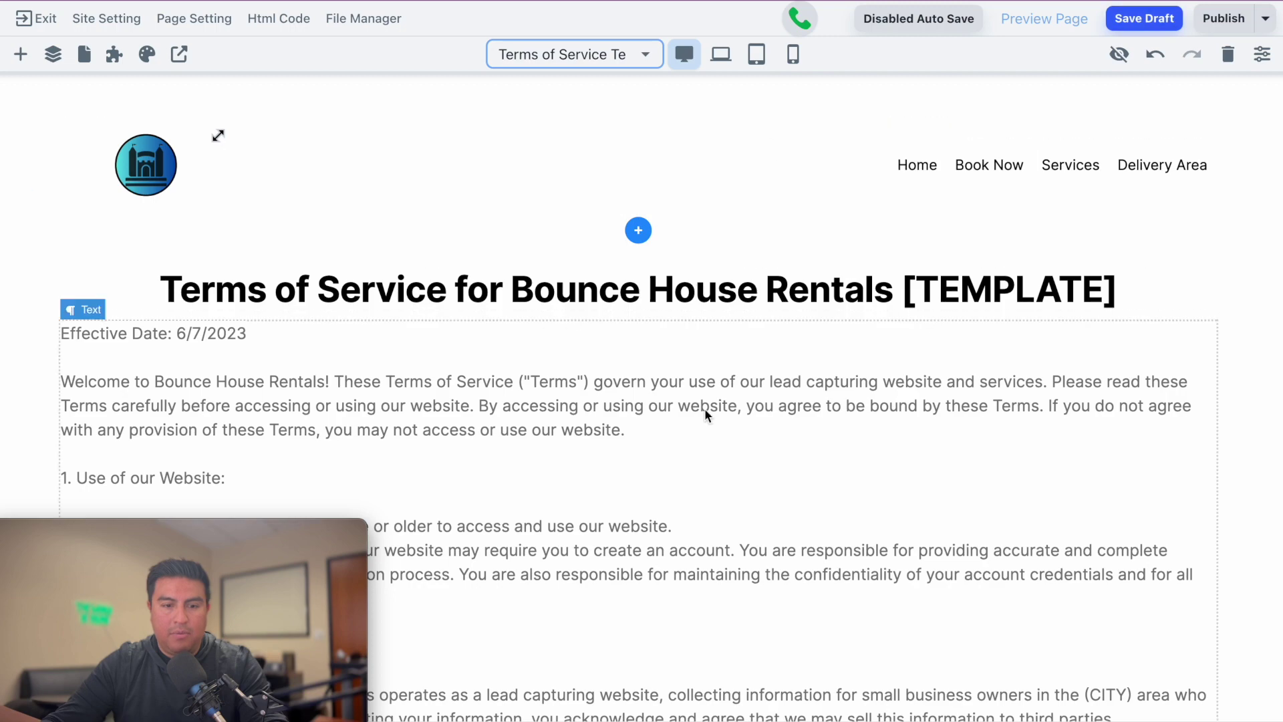
pyautogui.scroll(-6, 638, 489)
pyautogui.scroll(-15, 636, 487)
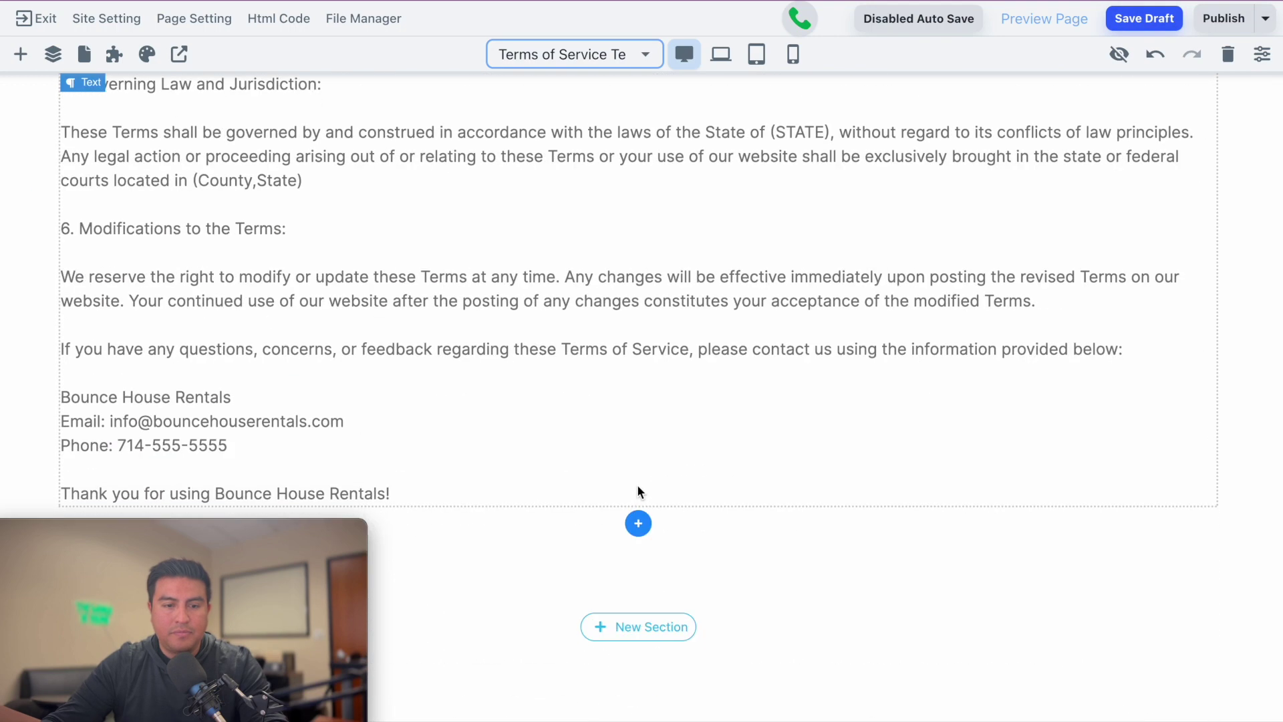
pyautogui.scroll(20, 636, 482)
# Step: Decline leaving the Terms of Service Template page without saving and save its draft
pyautogui.click(645, 54)
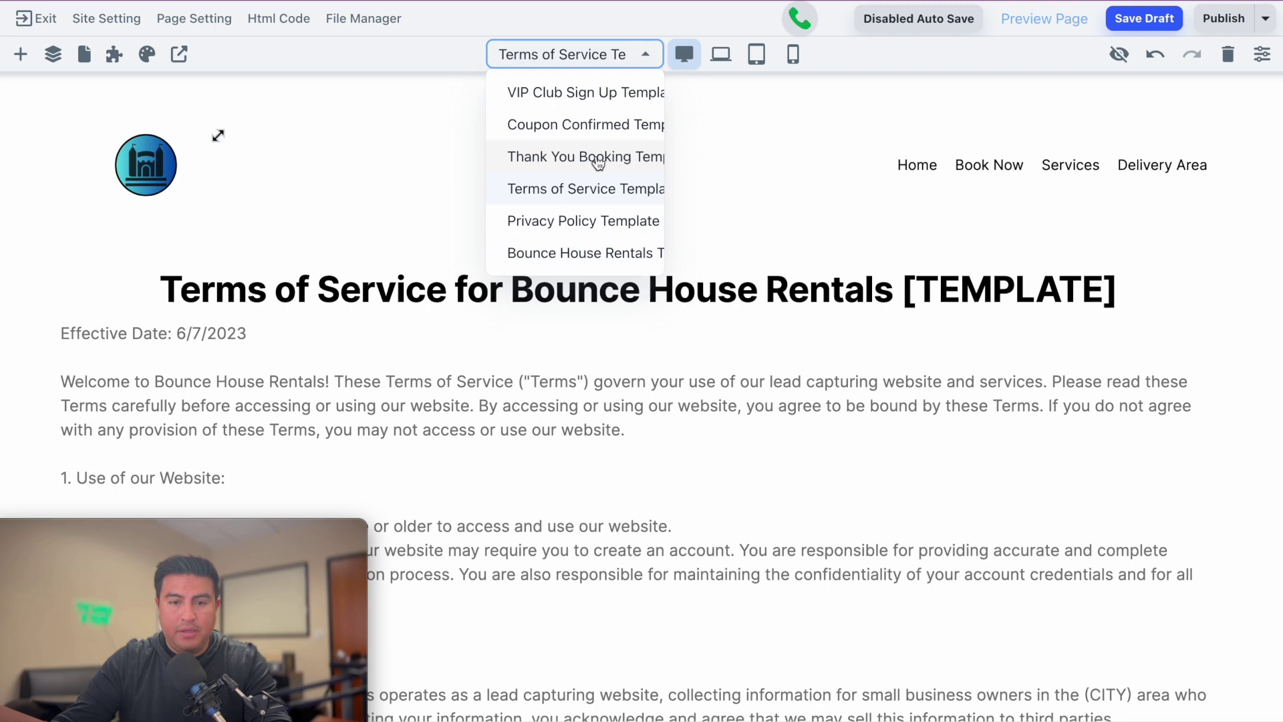
pyautogui.click(593, 126)
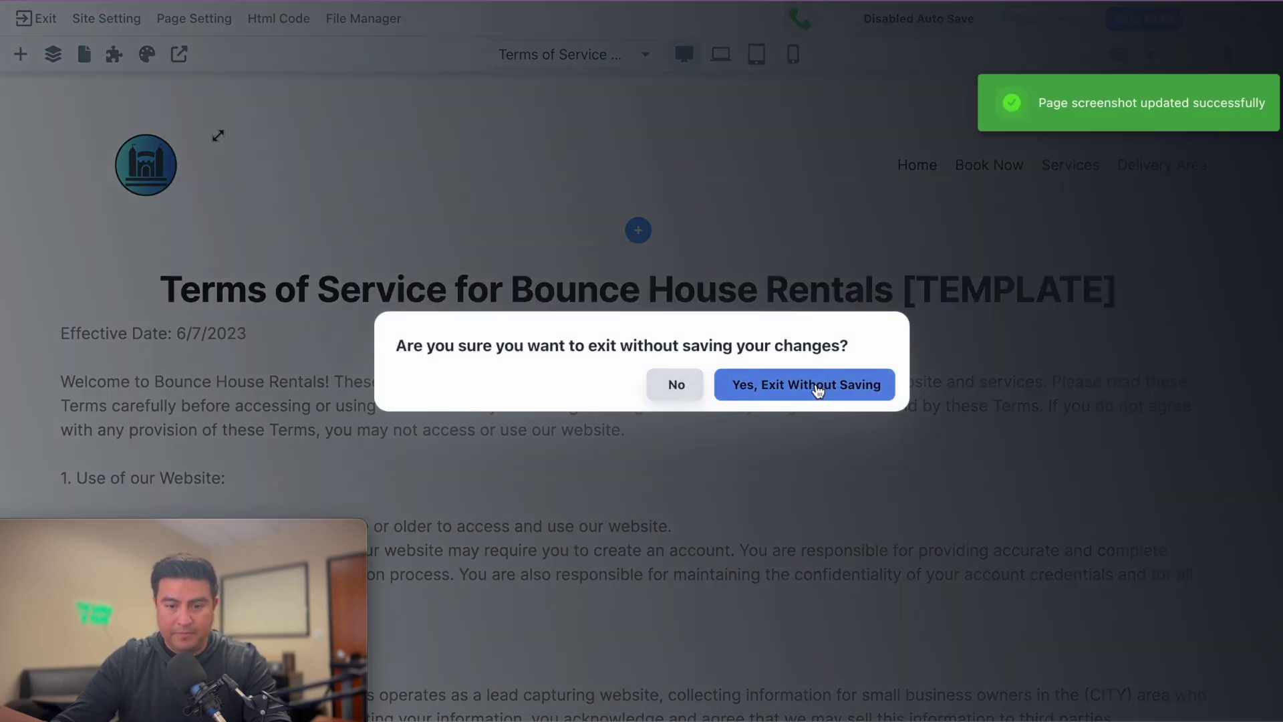
pyautogui.click(661, 384)
pyautogui.click(1168, 11)
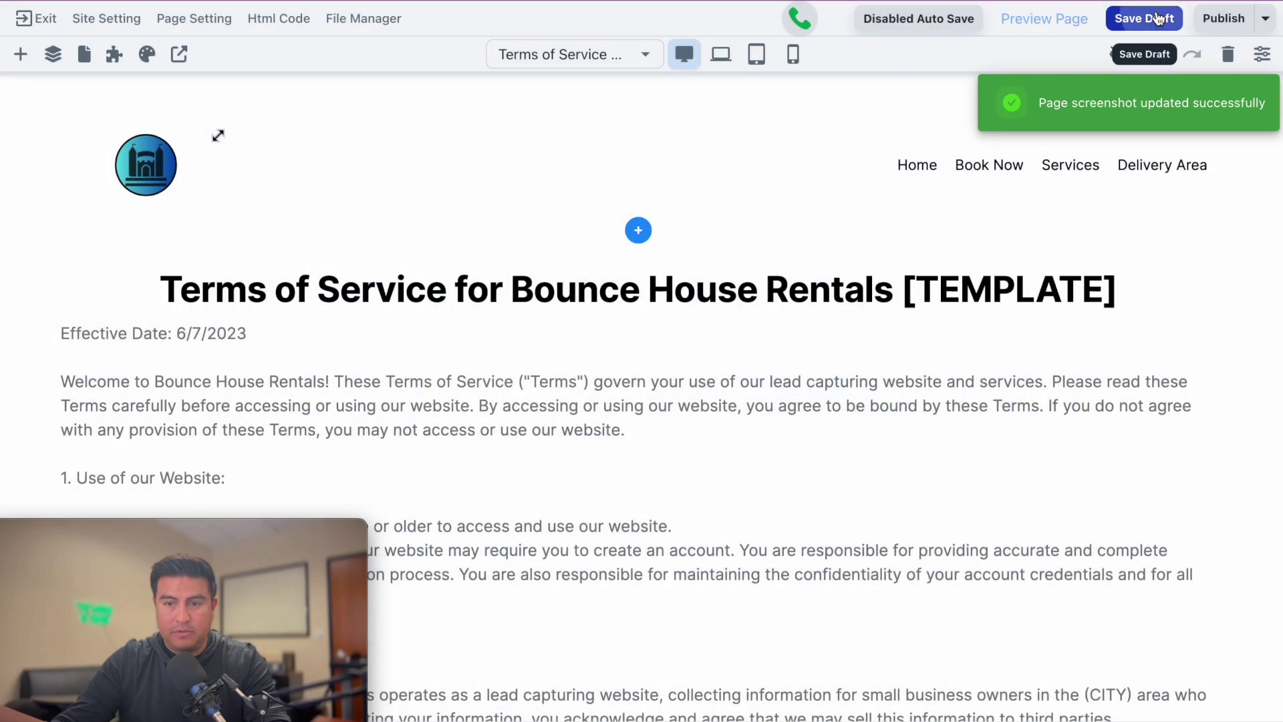
# Step: View the Coupon Confirmed and Thank You Booking template pages to check their confirmation messages
pyautogui.click(647, 57)
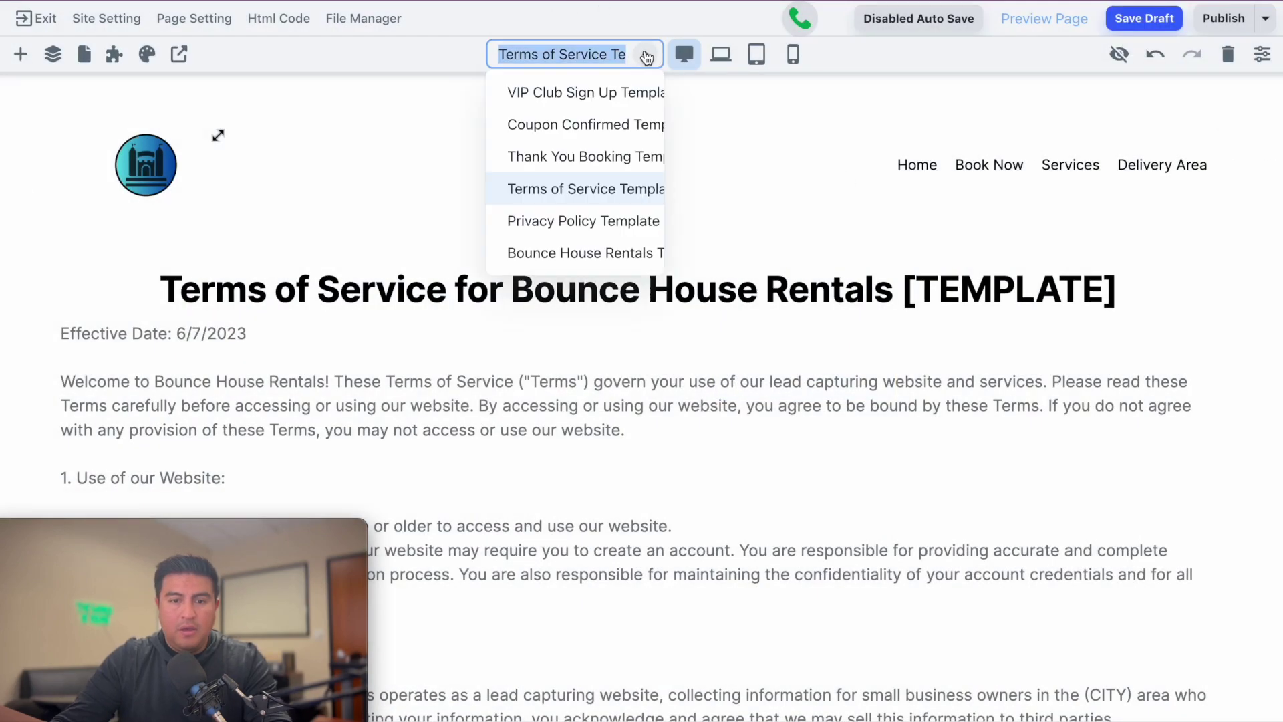
pyautogui.click(607, 127)
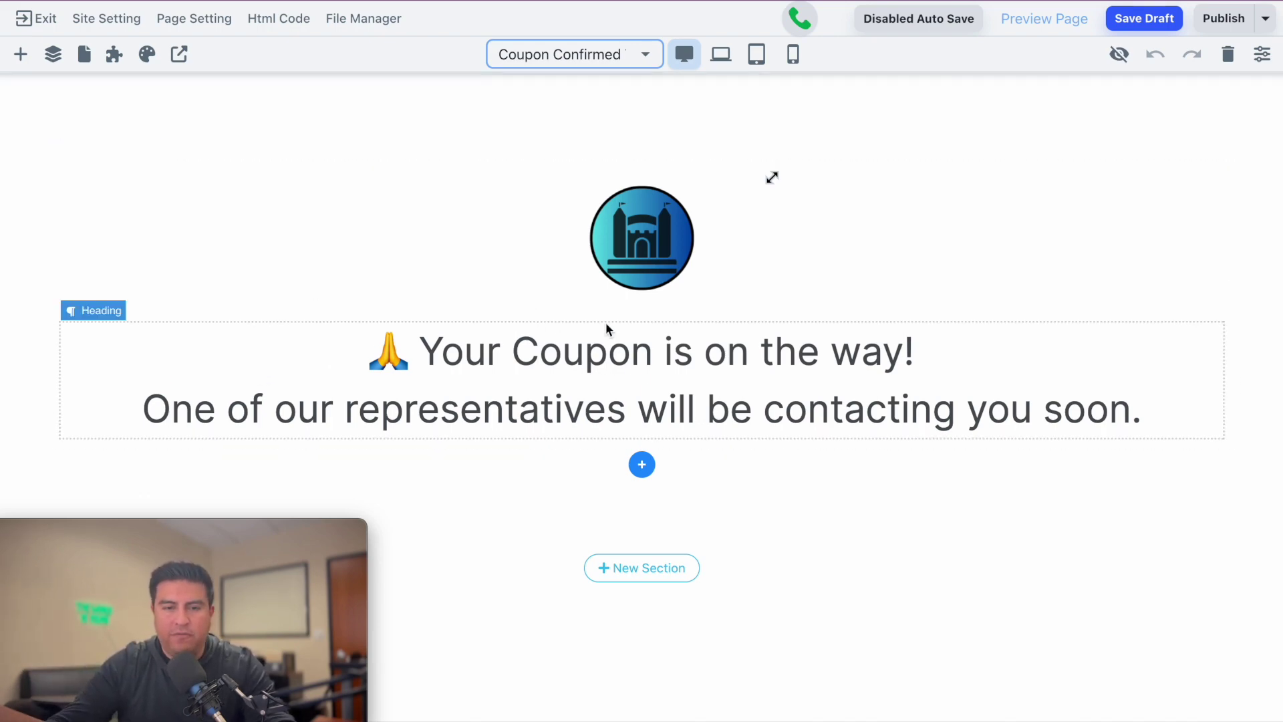
pyautogui.click(643, 53)
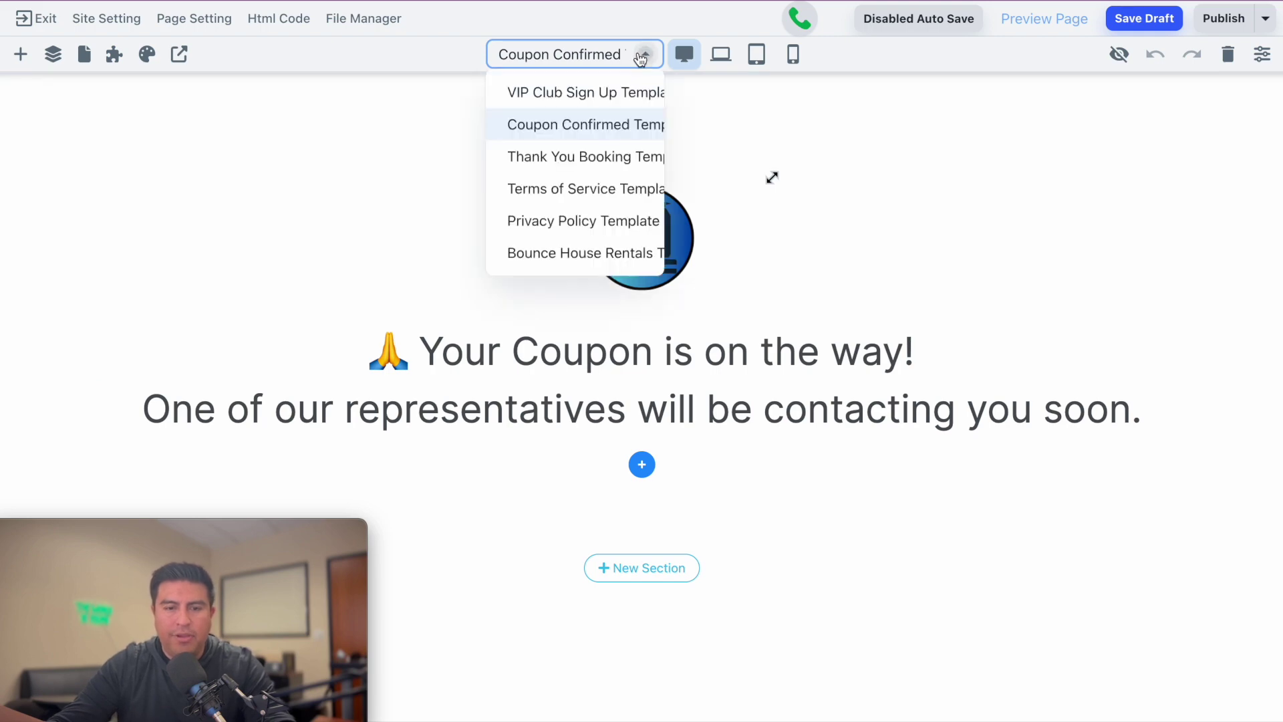
pyautogui.click(588, 158)
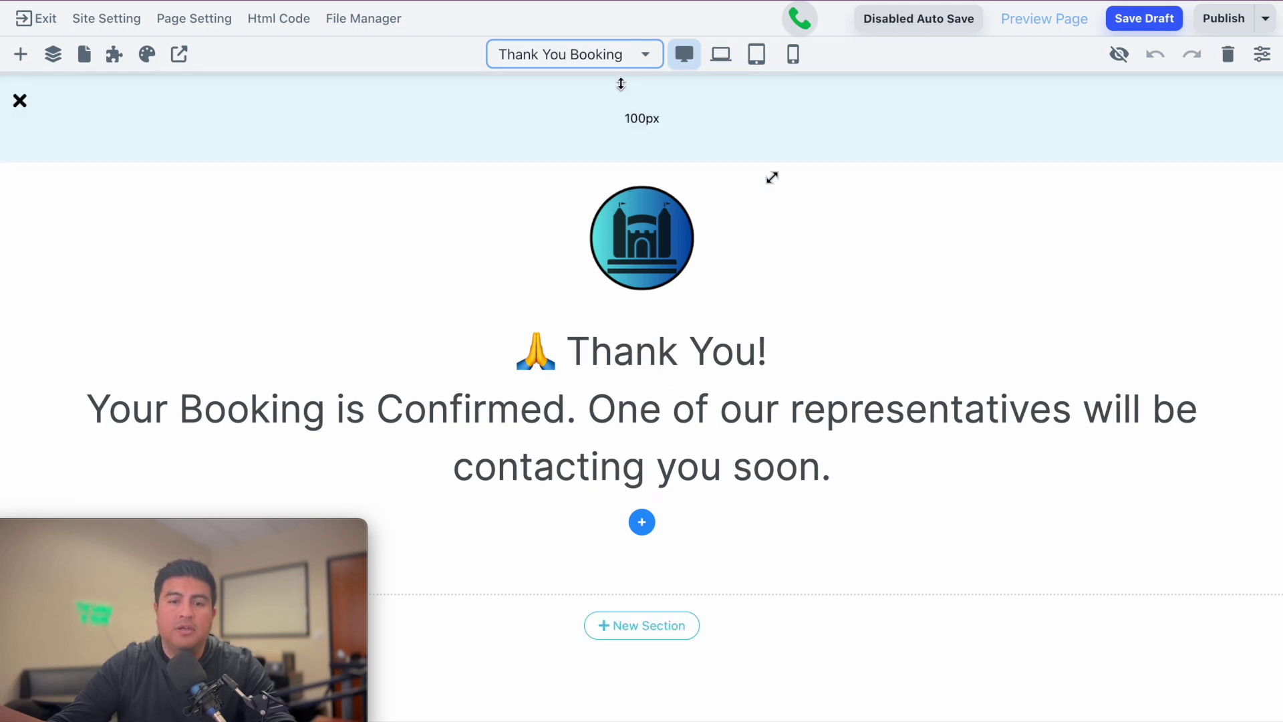
# Step: Open the VIP Club Sign Up Template page, check its thank-you message and review the list of template pages
pyautogui.click(644, 54)
pyautogui.click(575, 94)
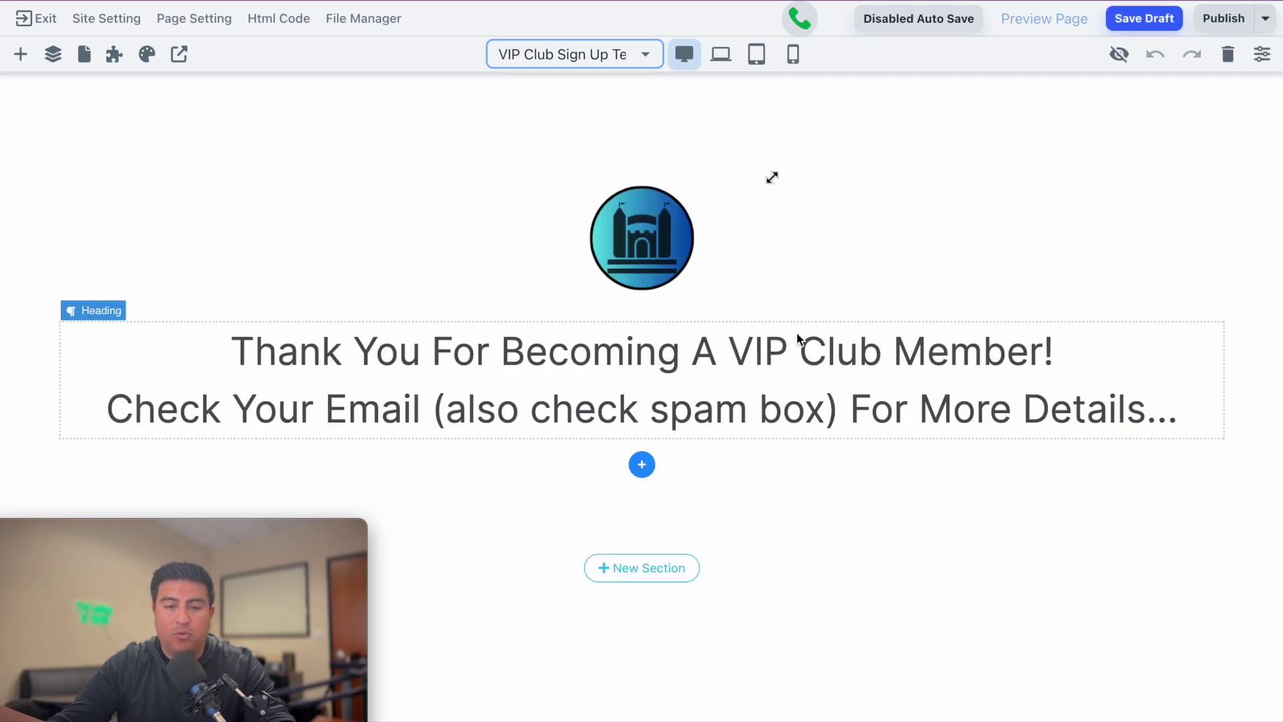
pyautogui.click(656, 59)
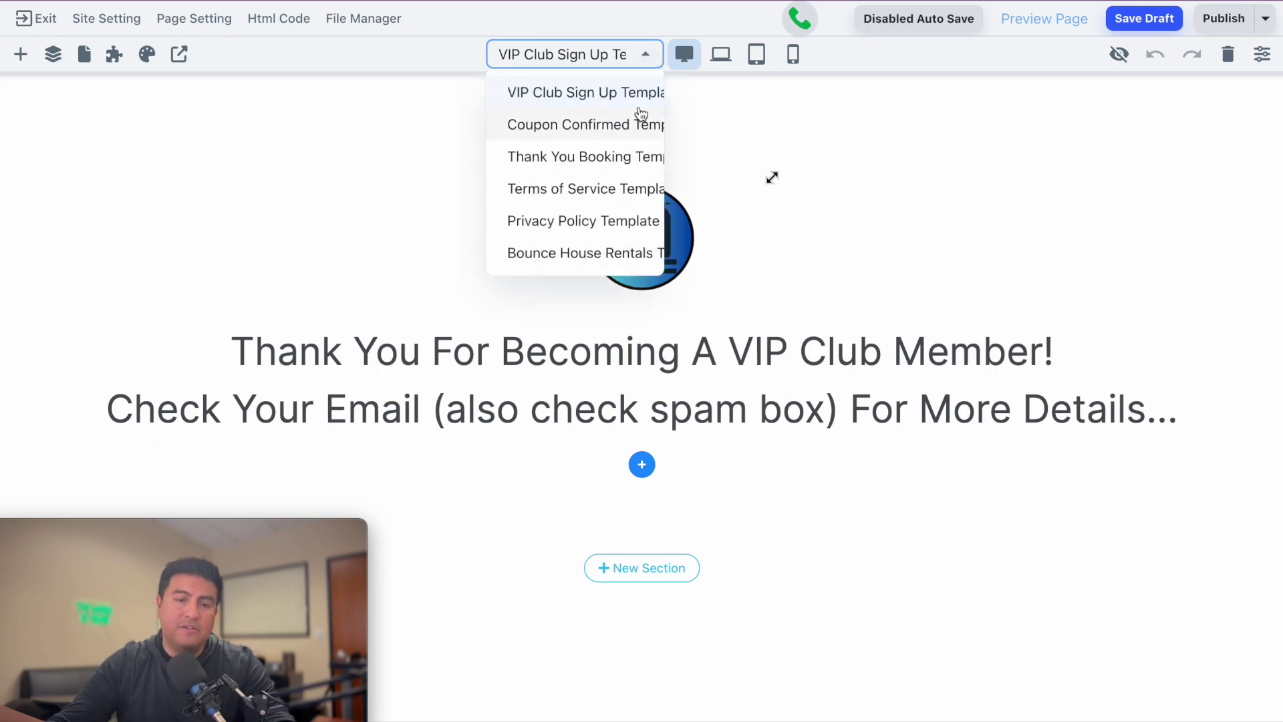
pyautogui.click(640, 55)
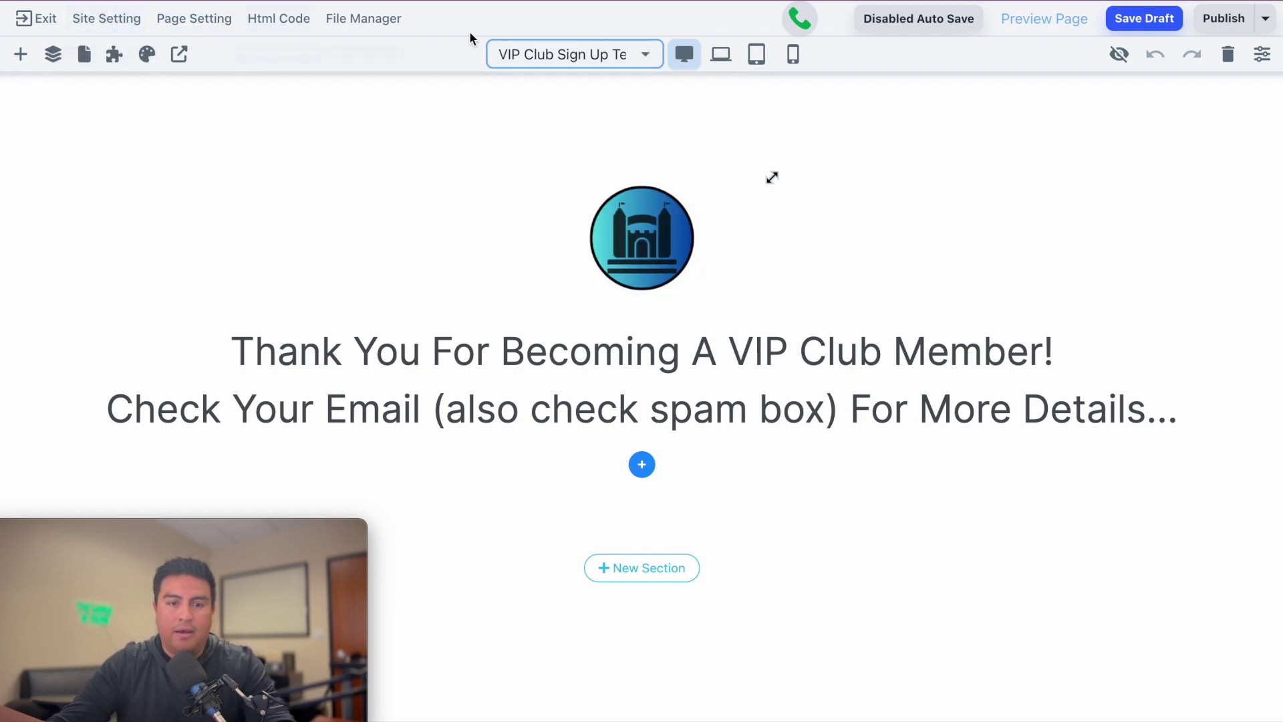
# Step: Exit to Custom Forms, open "Template: Bounce House Rental Coupon Form" and look through its Common, Basic and Advanced field groups
pyautogui.click(30, 18)
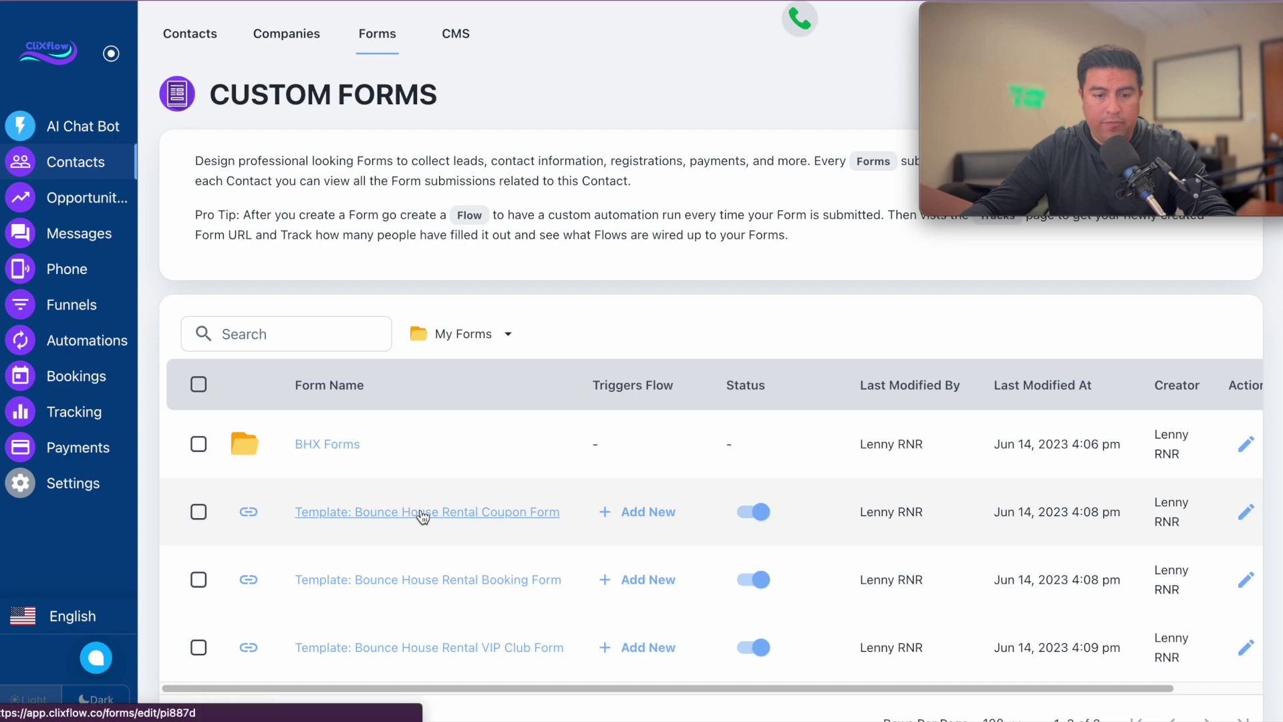
pyautogui.click(422, 513)
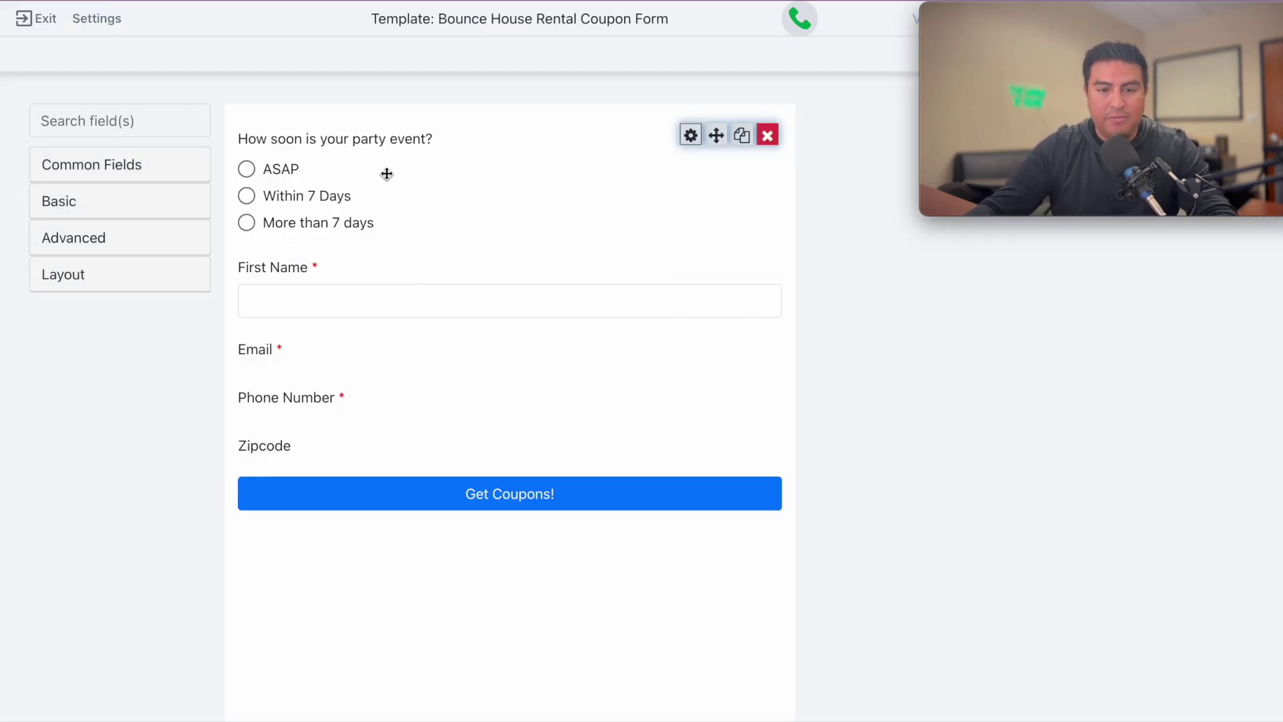
pyautogui.click(123, 169)
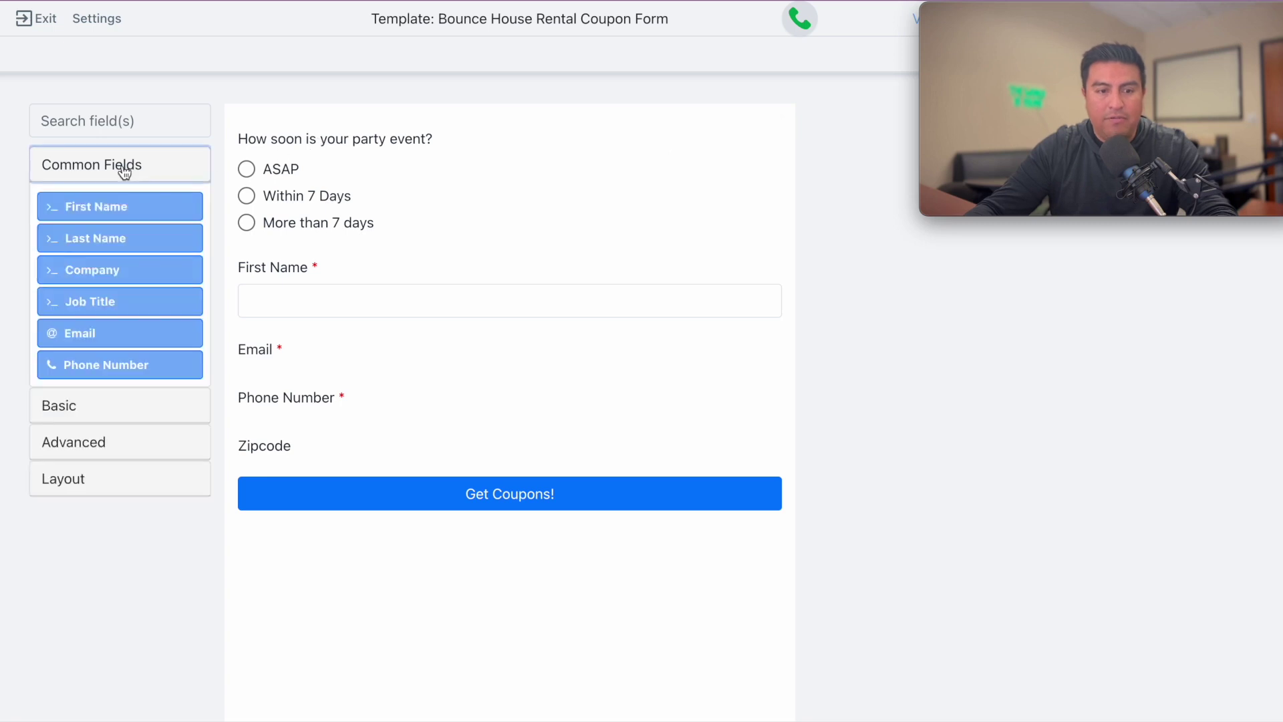
pyautogui.click(91, 403)
pyautogui.scroll(-2, 105, 466)
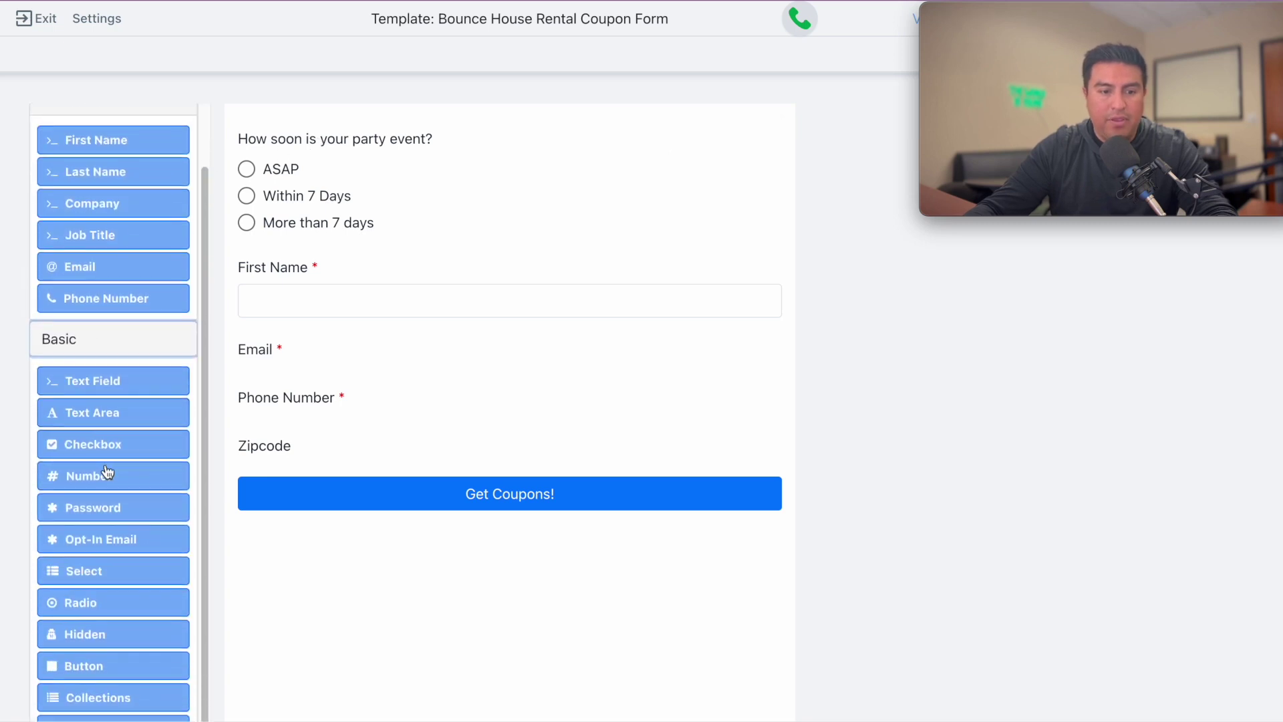
pyautogui.click(120, 339)
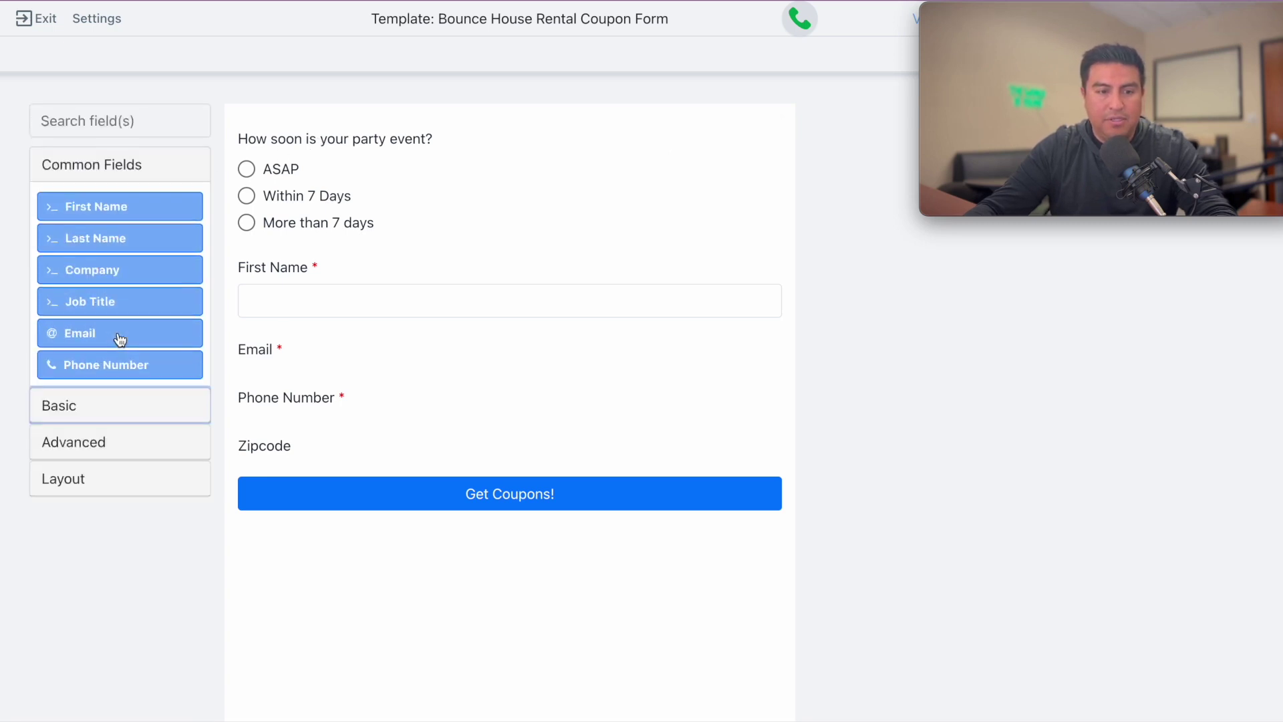
pyautogui.click(105, 445)
pyautogui.scroll(-1, 118, 441)
pyautogui.click(123, 420)
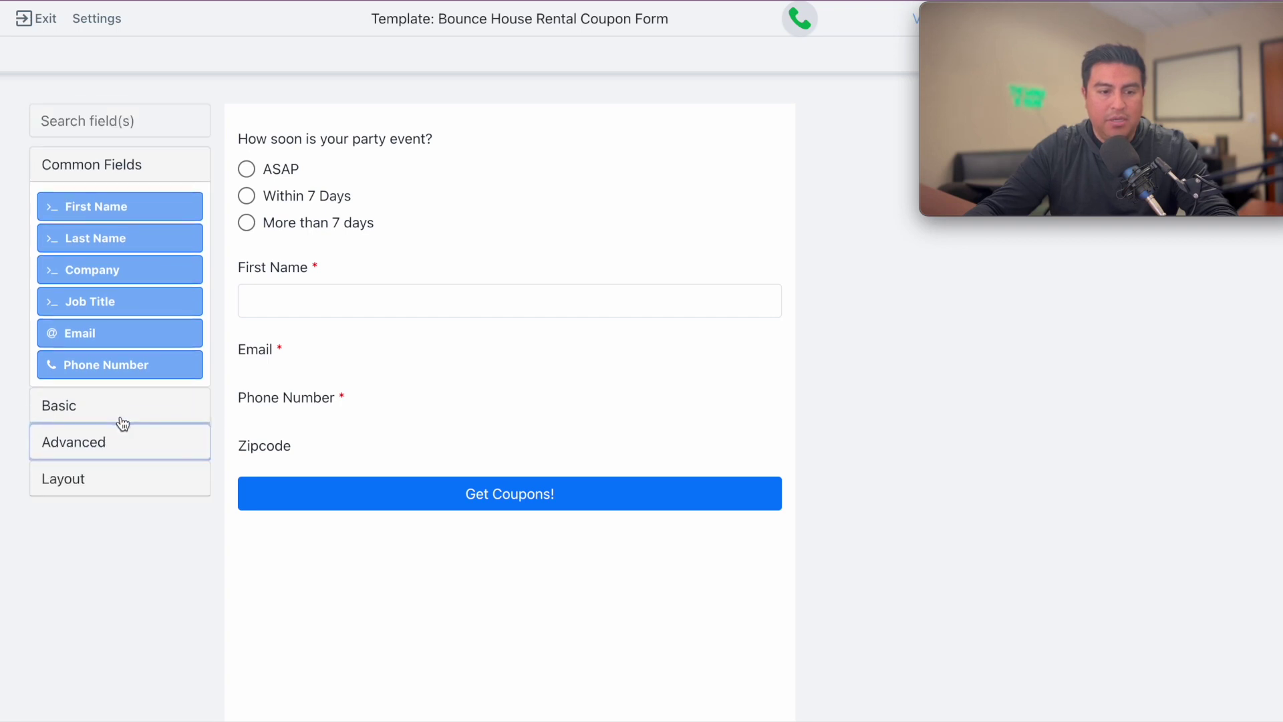
pyautogui.moveTo(397, 165)
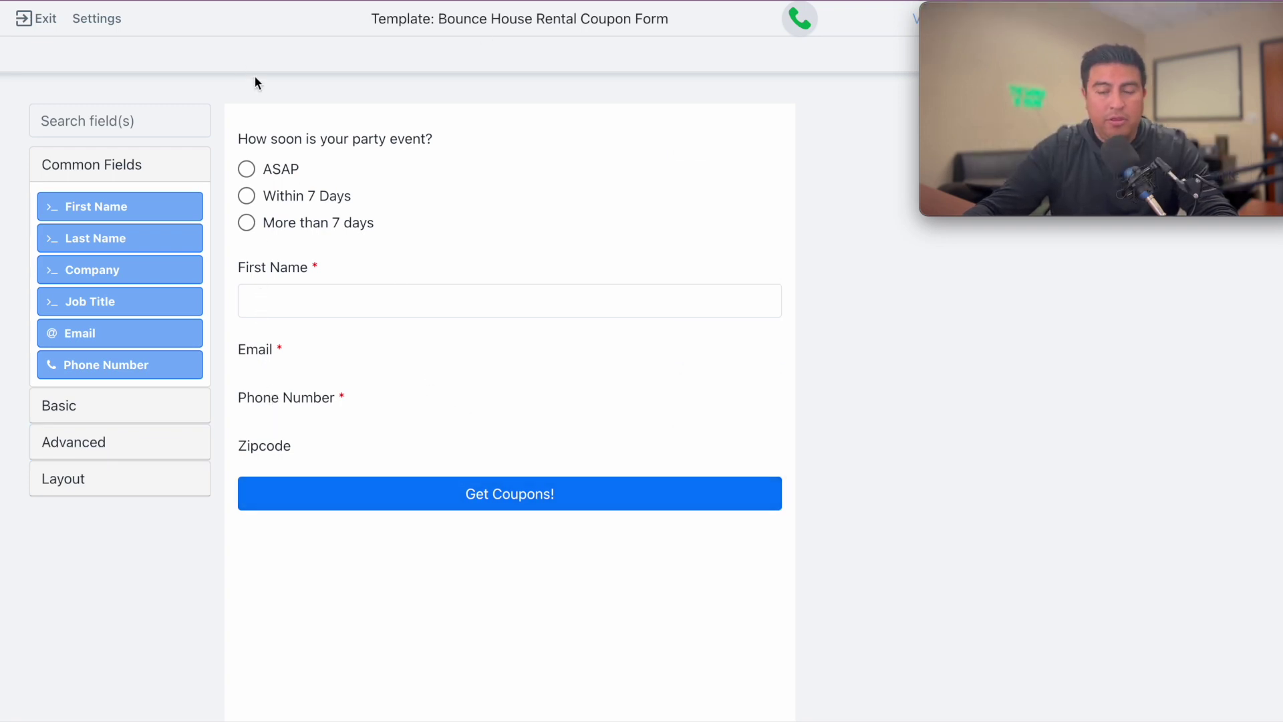
# Step: In the coupon form's settings, try the after-submission options Show a Message and Redirect to another URL, then exit the form without saving
pyautogui.click(110, 23)
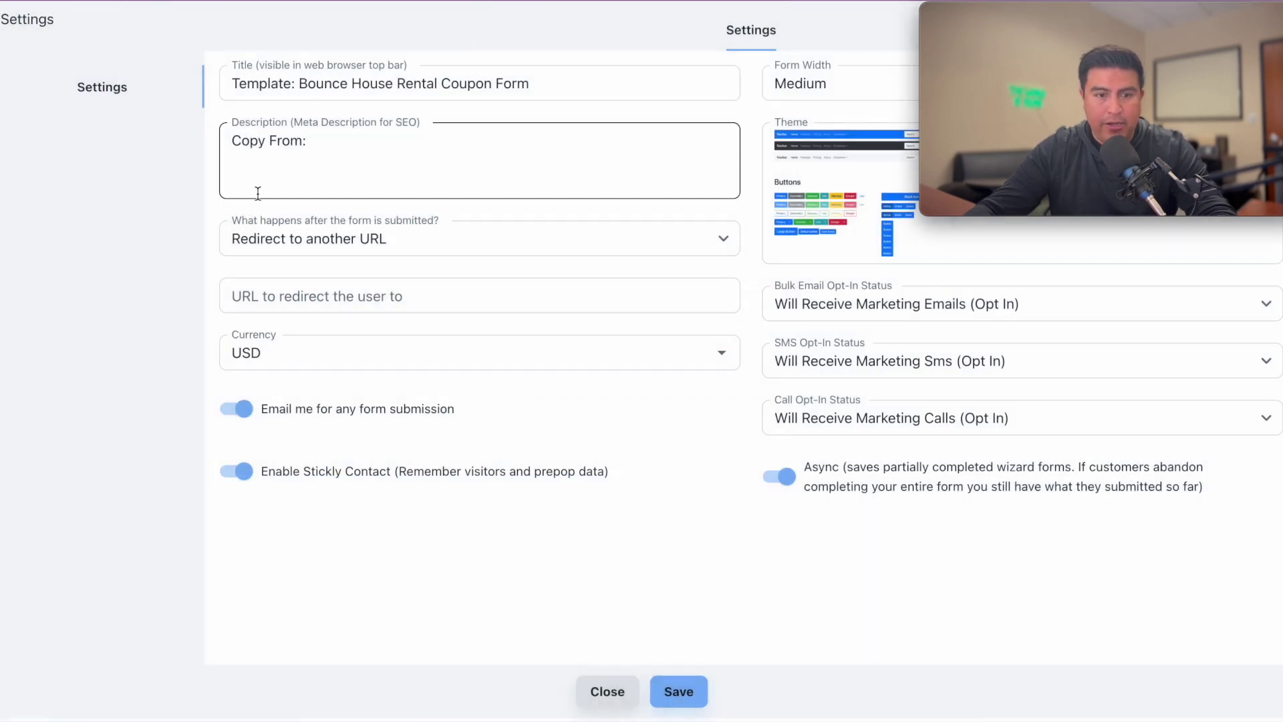
pyautogui.click(440, 235)
pyautogui.click(356, 281)
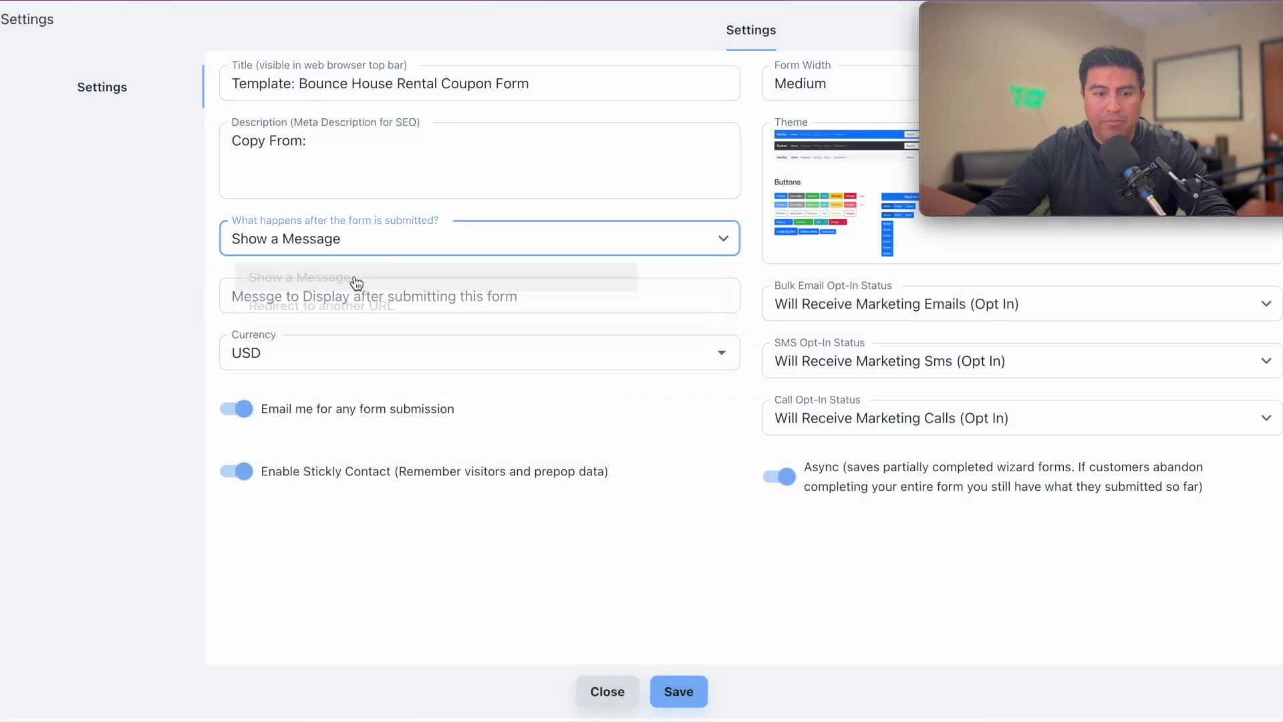
pyautogui.click(326, 292)
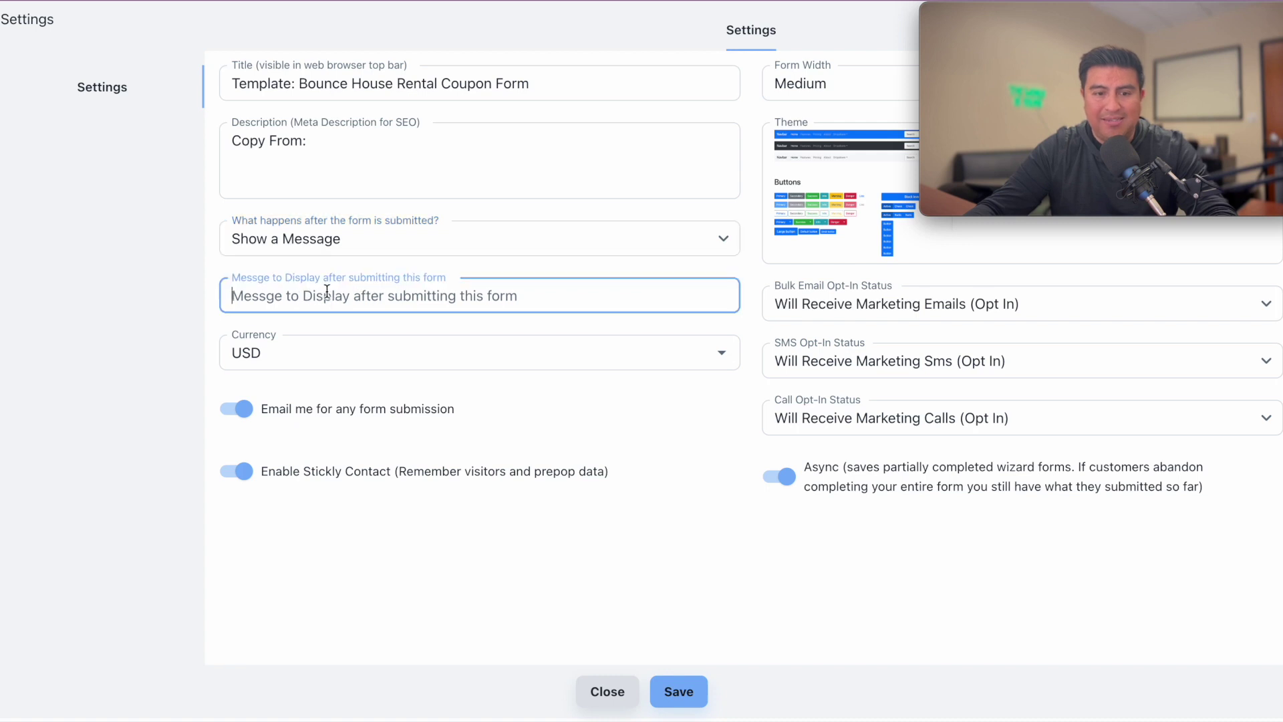
pyautogui.click(480, 241)
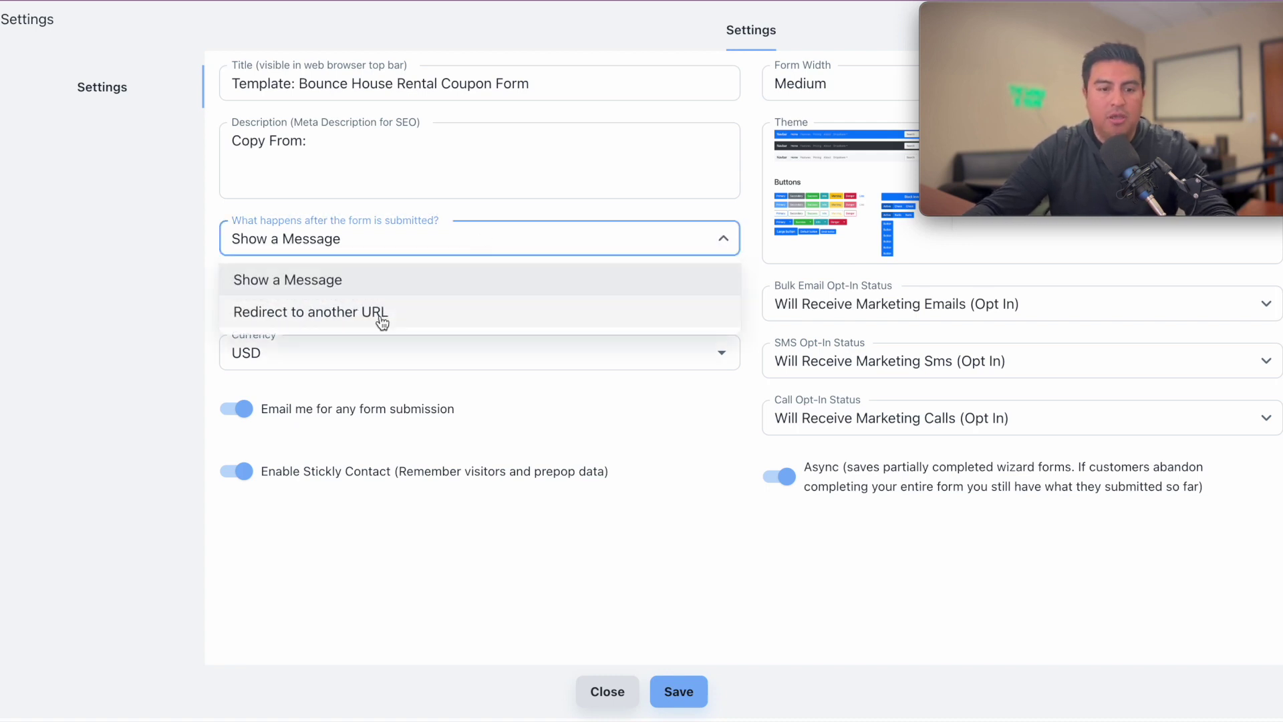
pyautogui.click(459, 316)
pyautogui.click(407, 284)
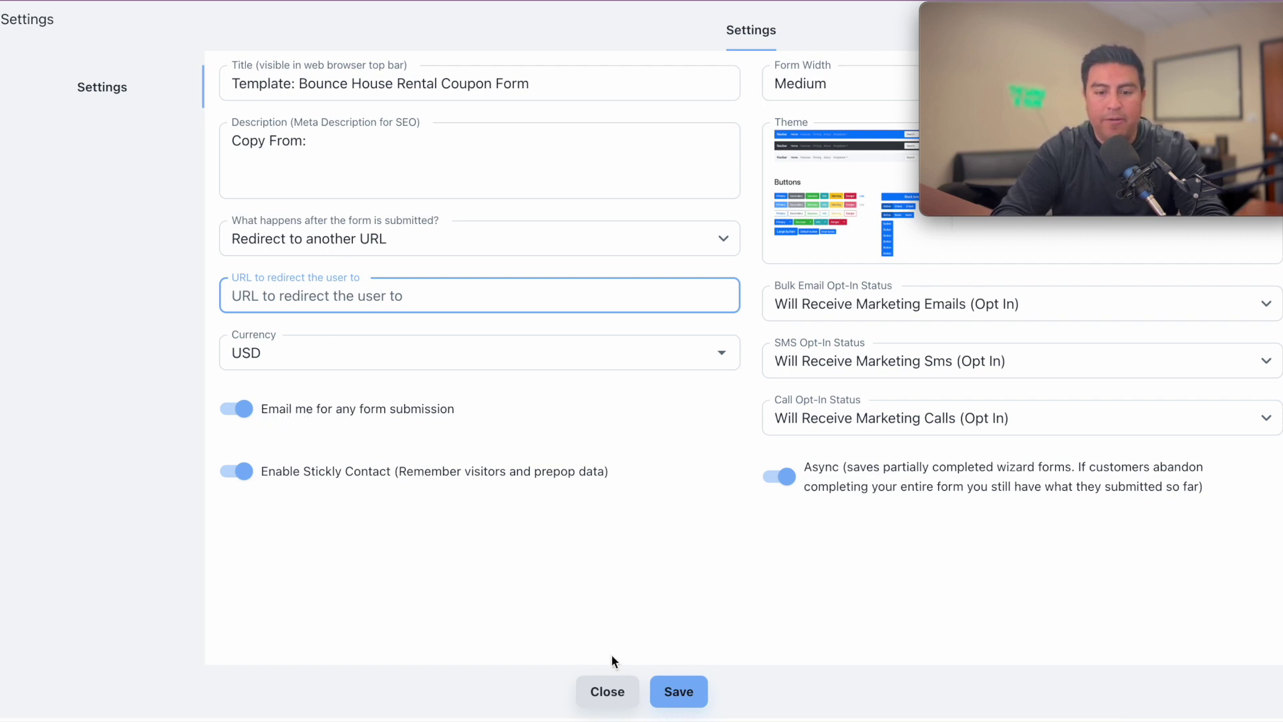
pyautogui.click(607, 691)
pyautogui.click(46, 22)
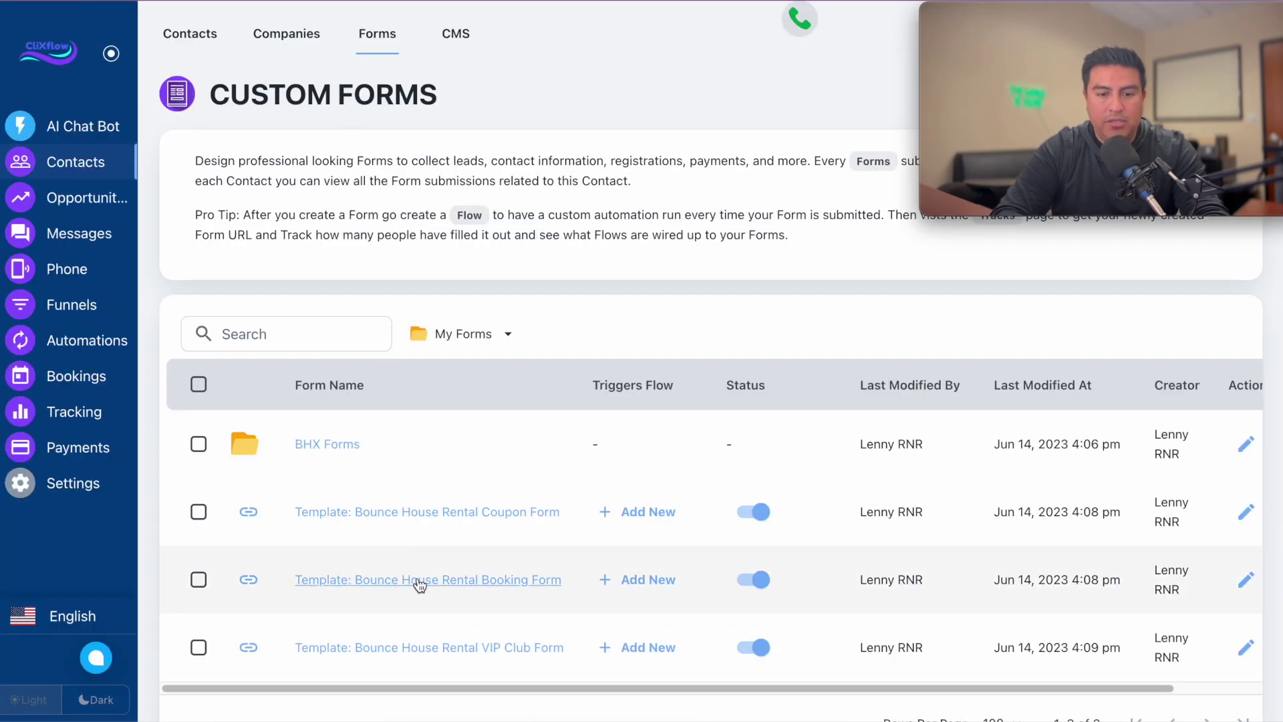
# Step: Open "Template: Bounce House Rental Booking Form" and view the fields on Pages 1 through 5
pyautogui.click(419, 580)
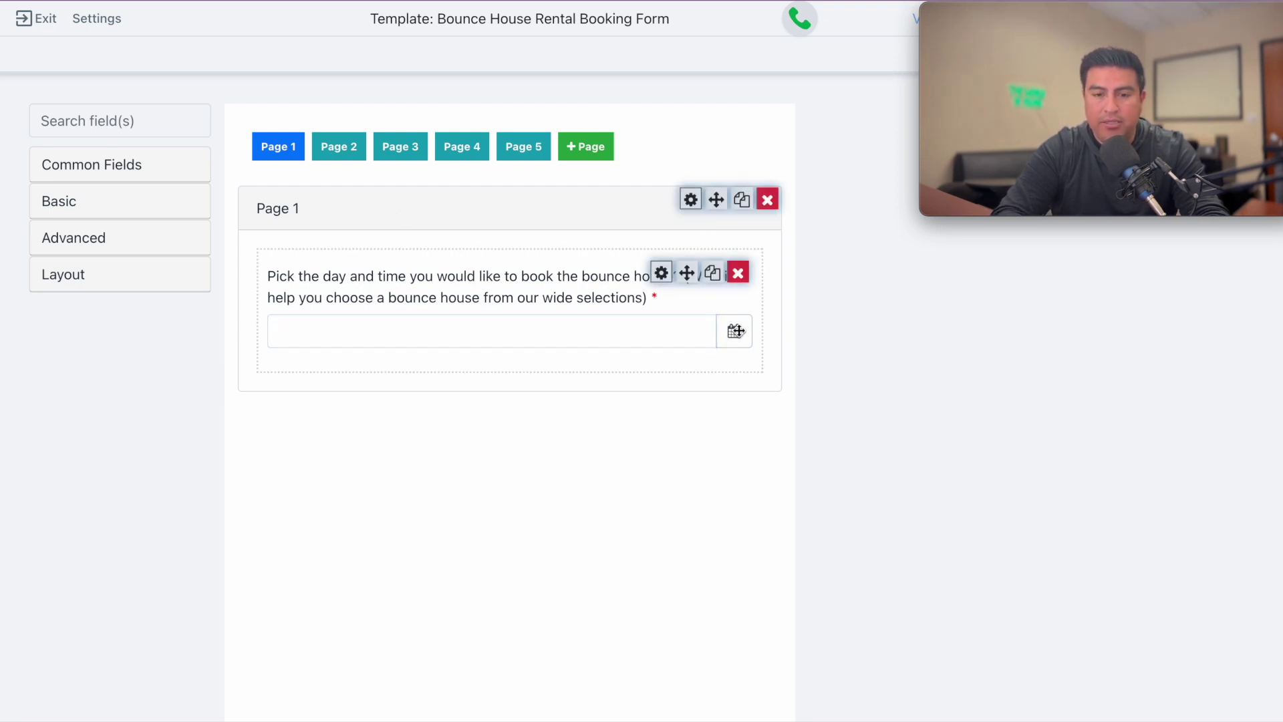
pyautogui.click(332, 146)
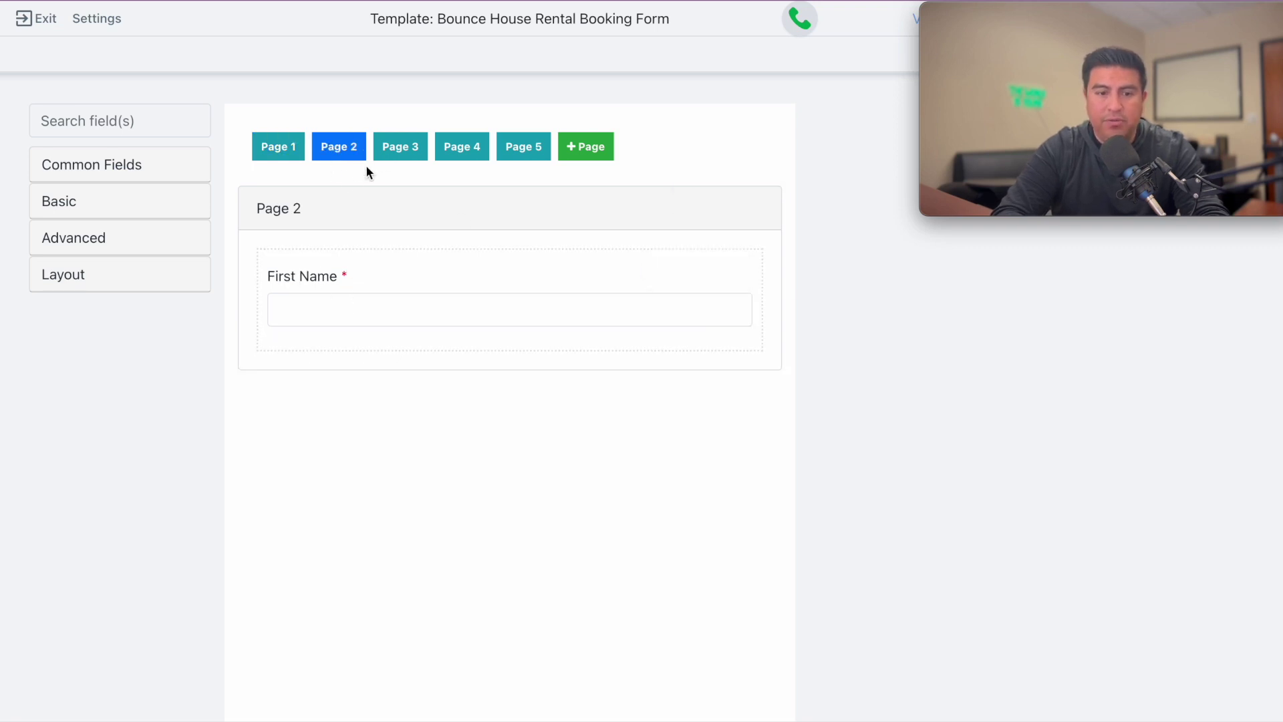
pyautogui.click(387, 158)
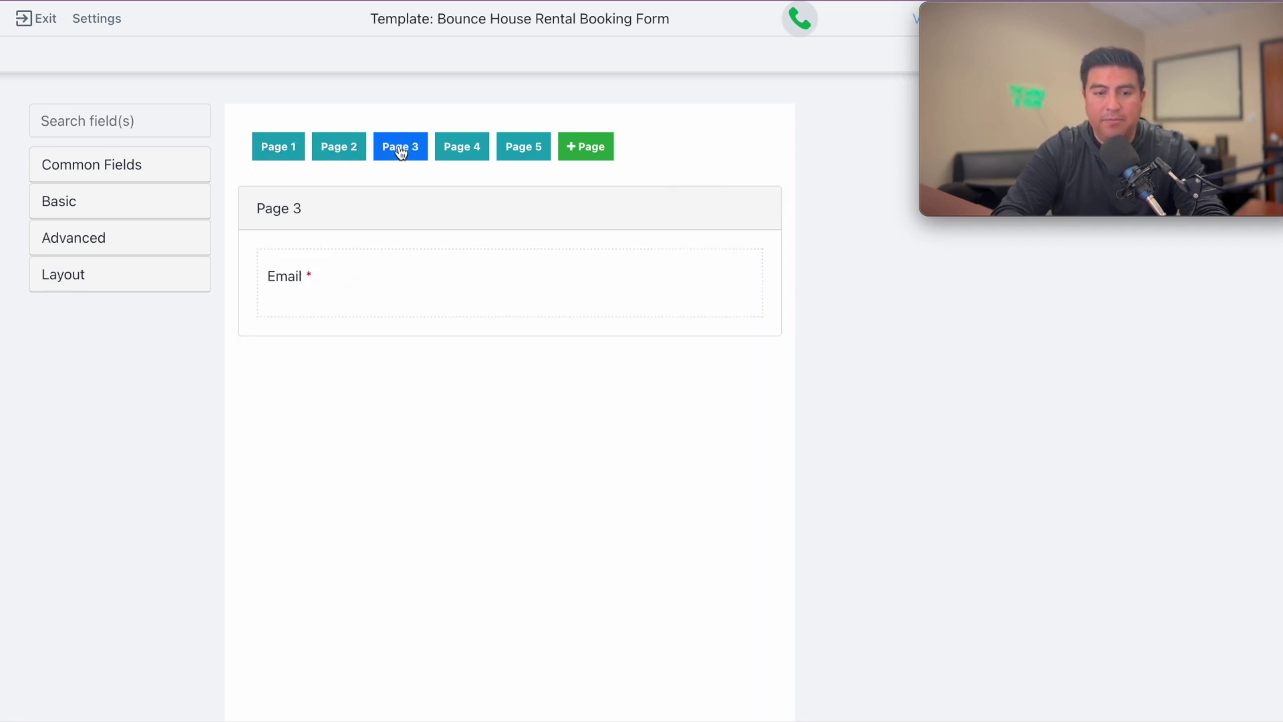
pyautogui.click(454, 148)
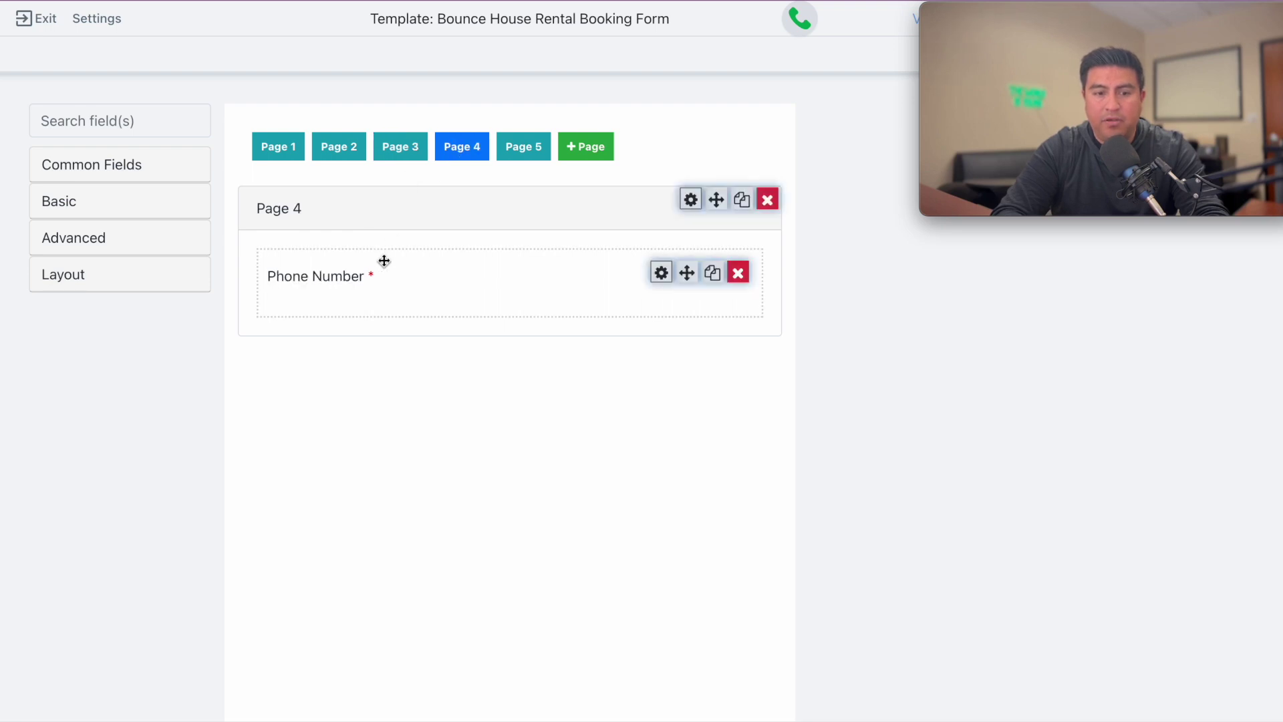
pyautogui.click(516, 152)
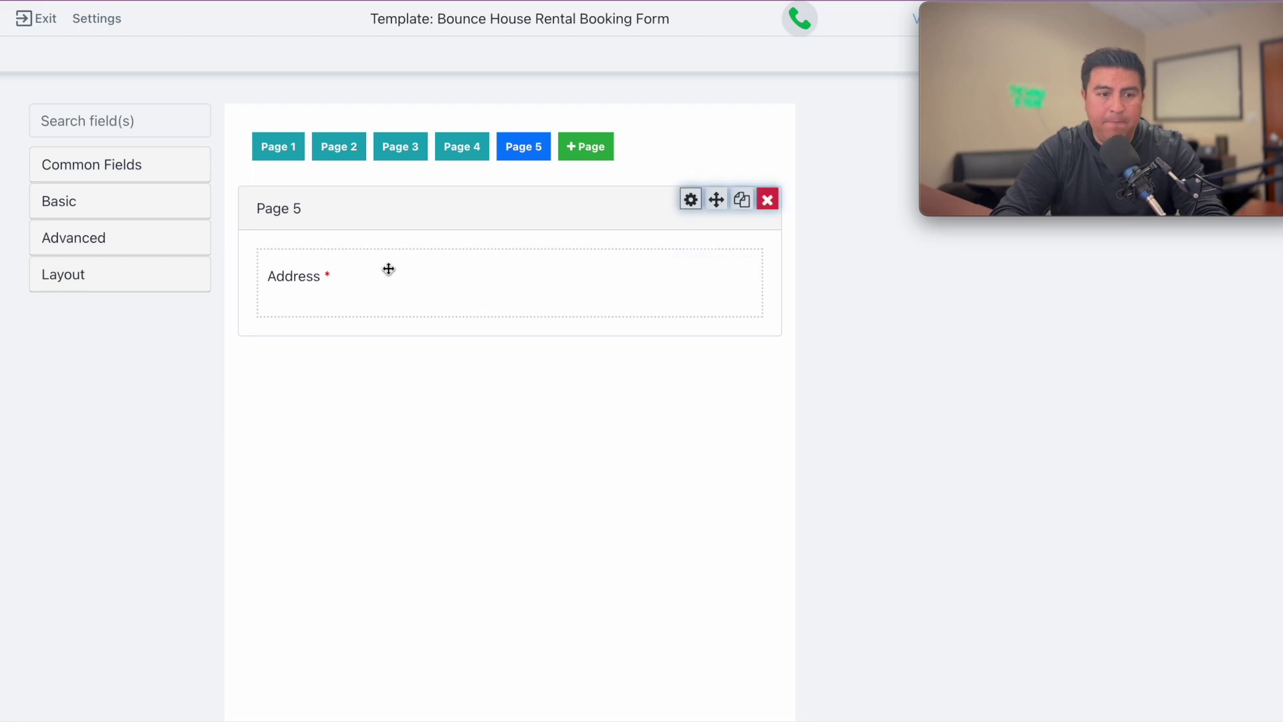
# Step: Check the redirect URL setting of the booking form, close the settings and exit the form without saving
pyautogui.click(96, 18)
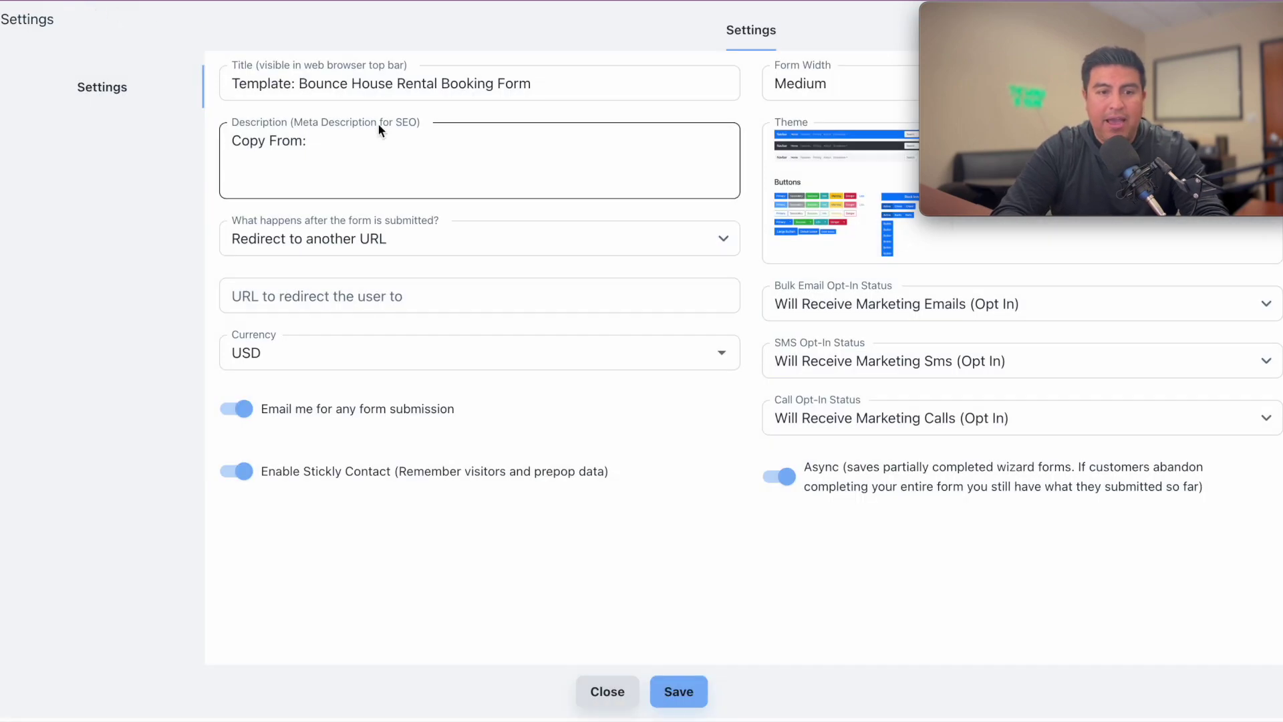
pyautogui.click(367, 301)
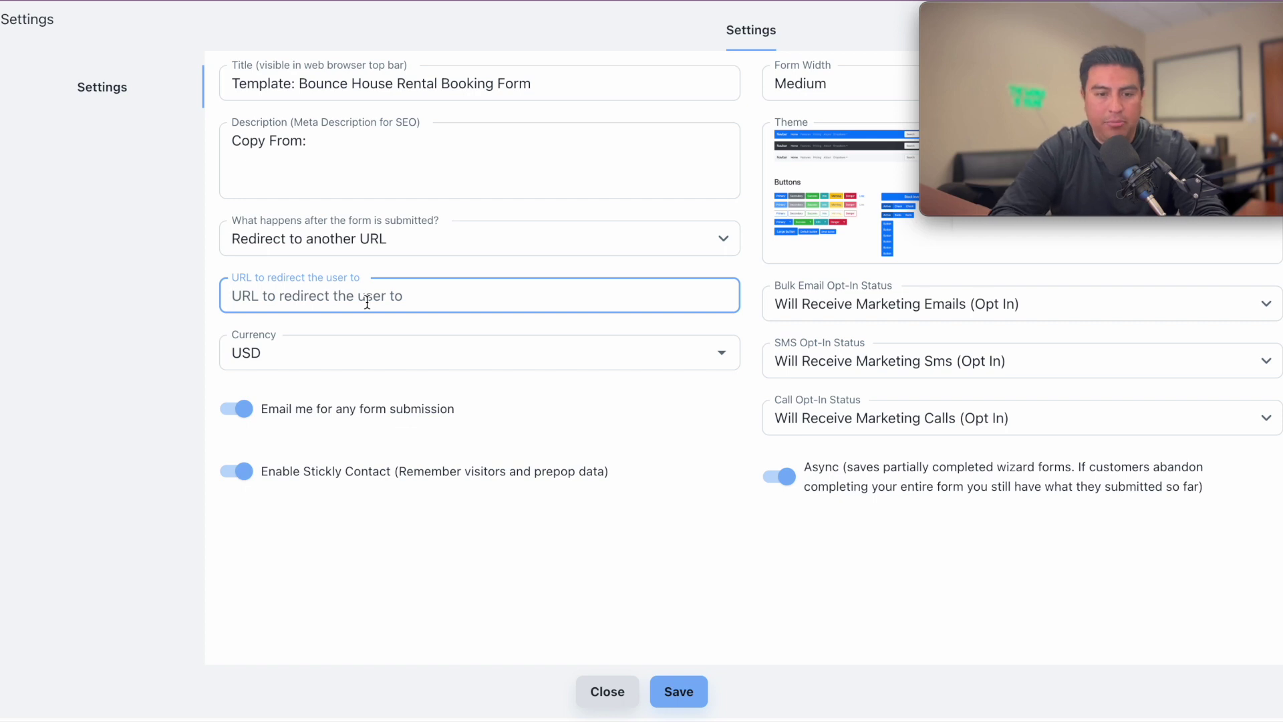
pyautogui.click(606, 692)
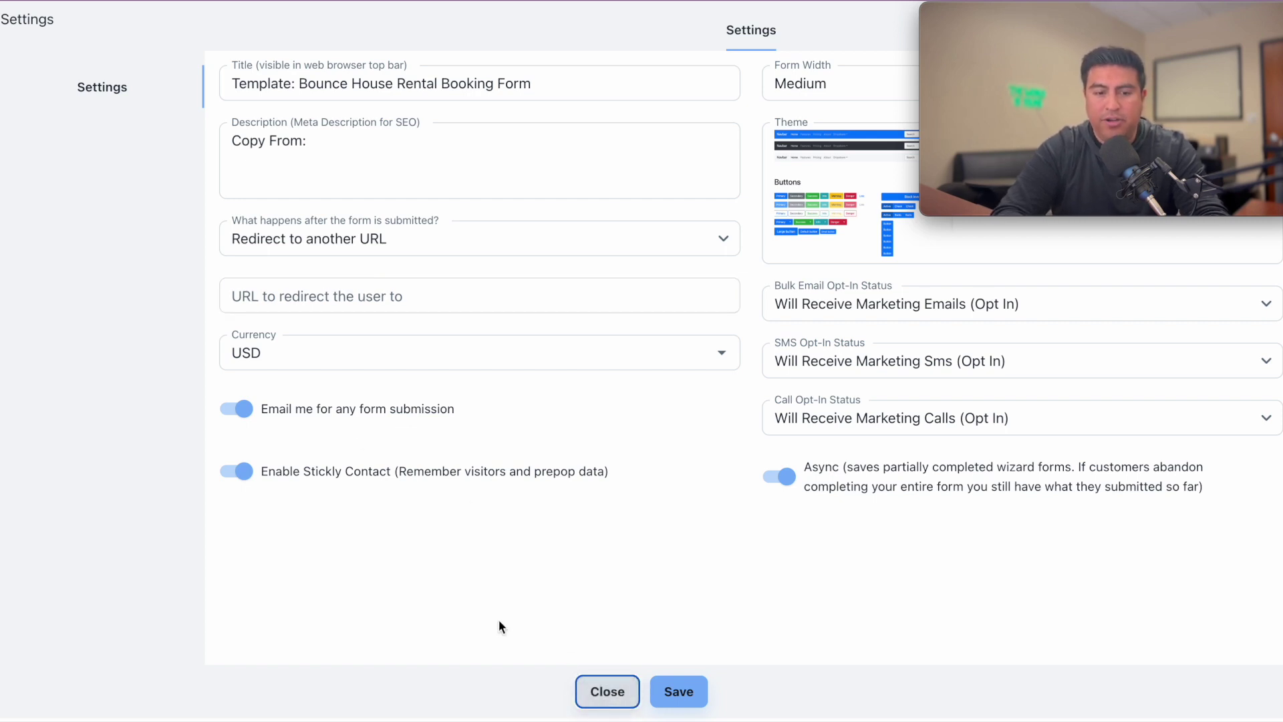
pyautogui.click(604, 692)
pyautogui.click(40, 18)
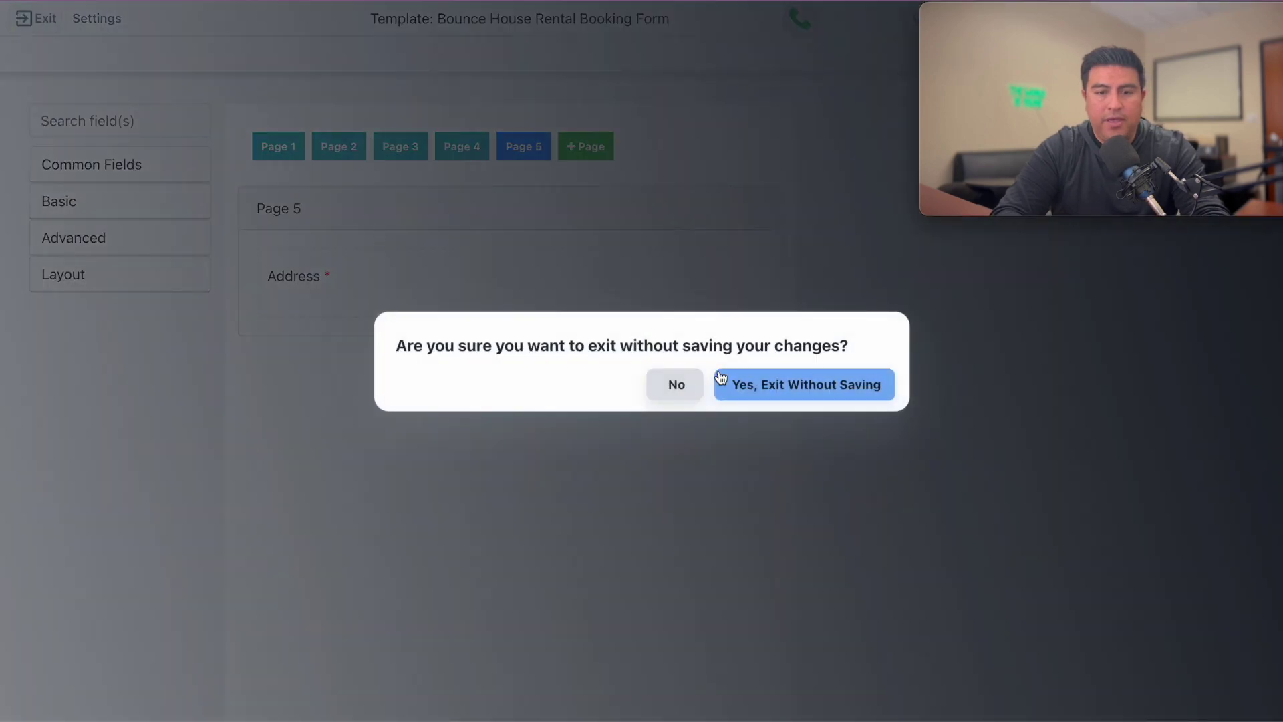
pyautogui.click(798, 393)
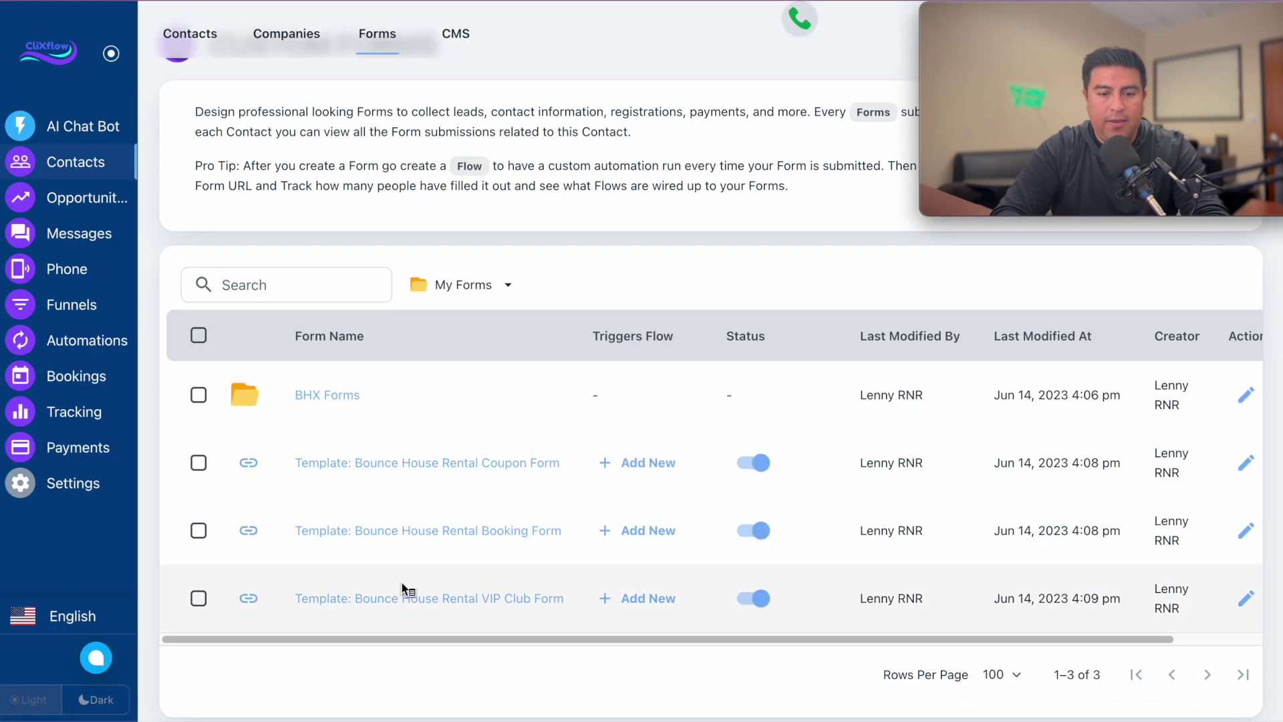
# Step: Open "Template: Bounce House Rental VIP Club Form", review its fields and after-submission settings, and exit back to Custom Forms
pyautogui.click(404, 599)
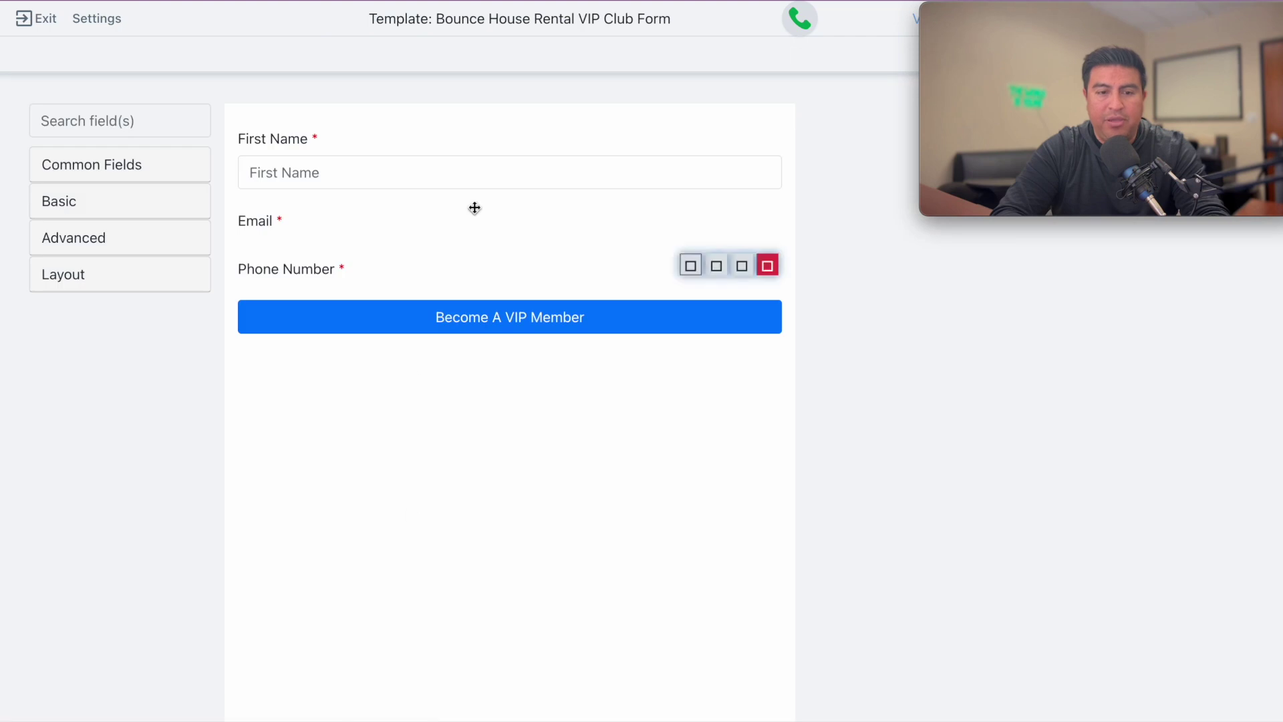
pyautogui.moveTo(388, 157)
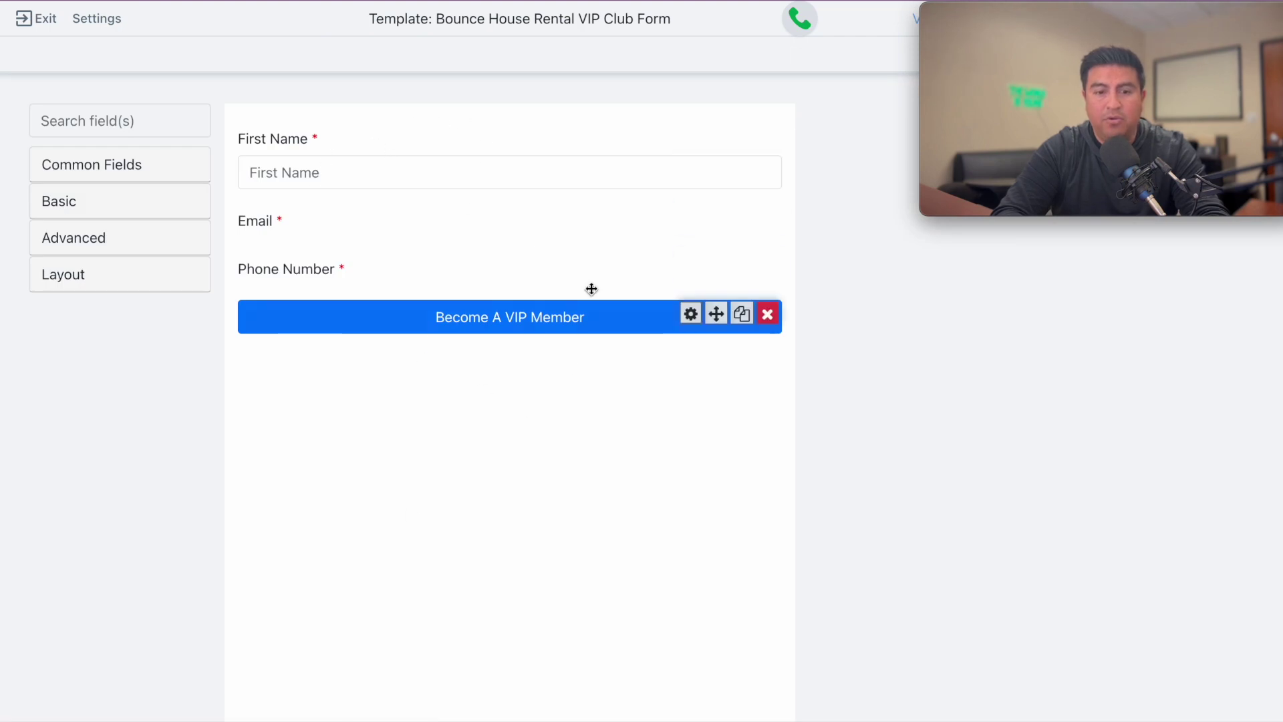
pyautogui.click(101, 17)
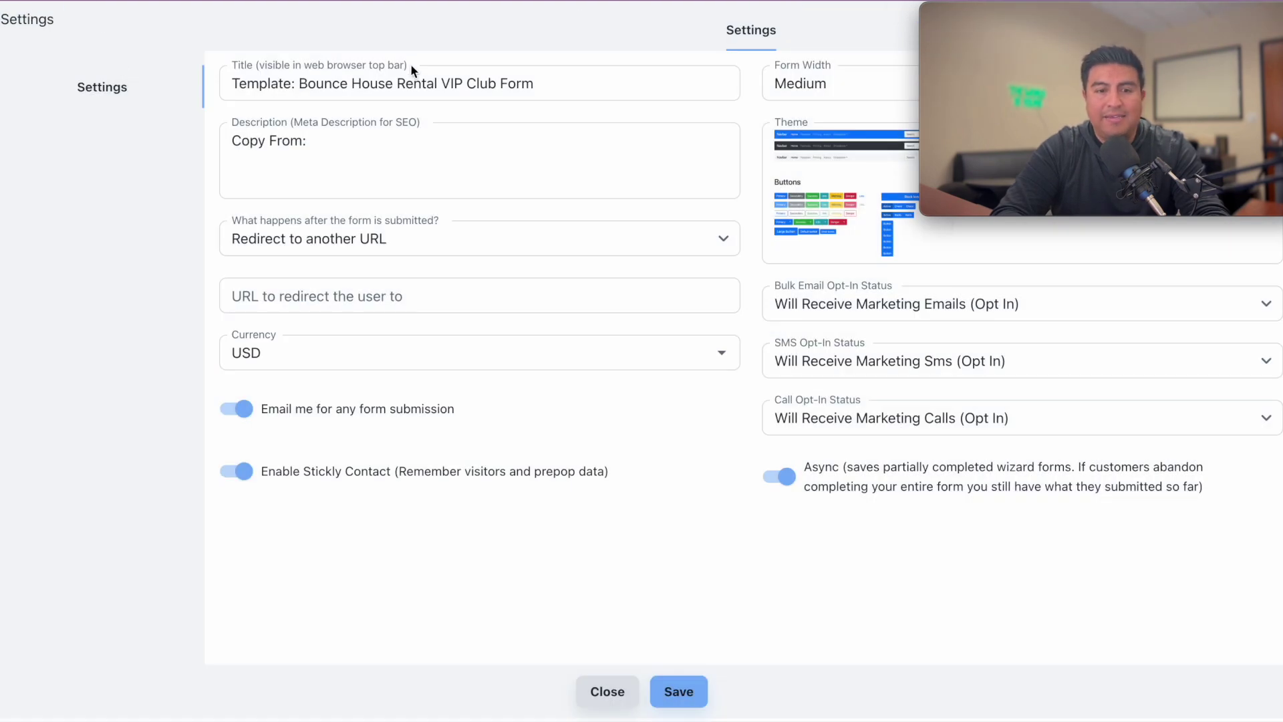
pyautogui.click(348, 227)
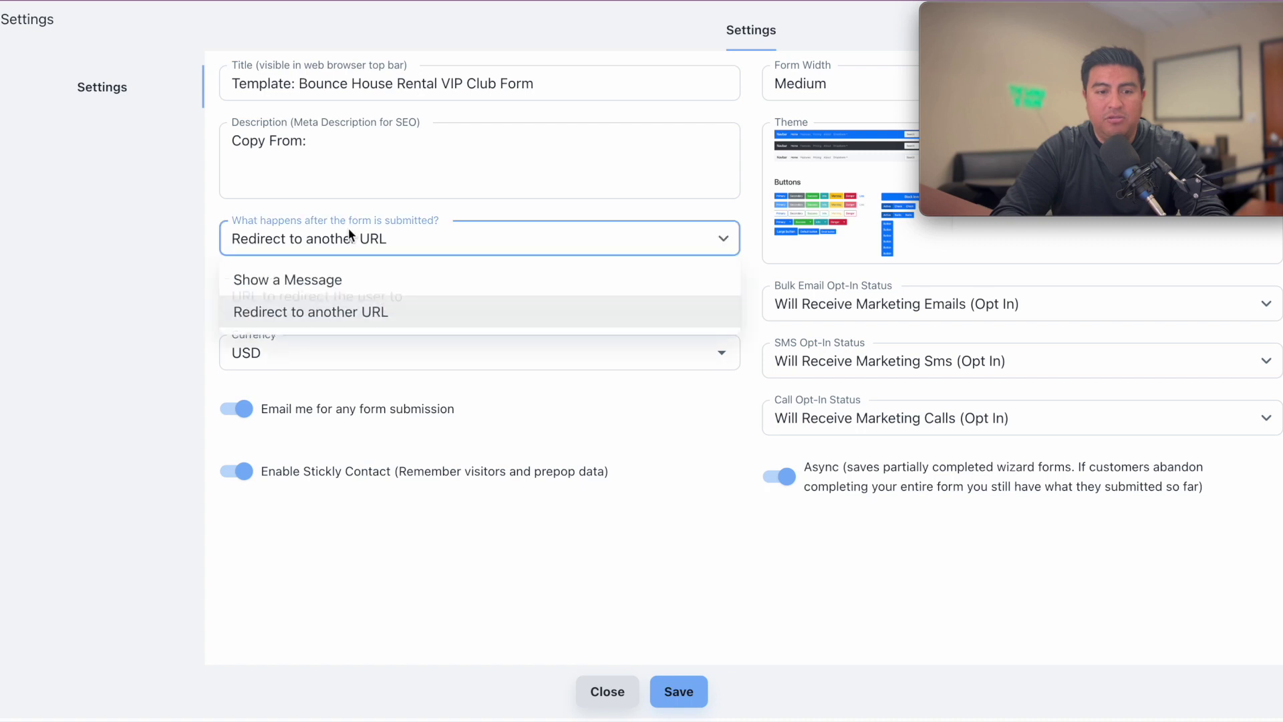
pyautogui.click(323, 284)
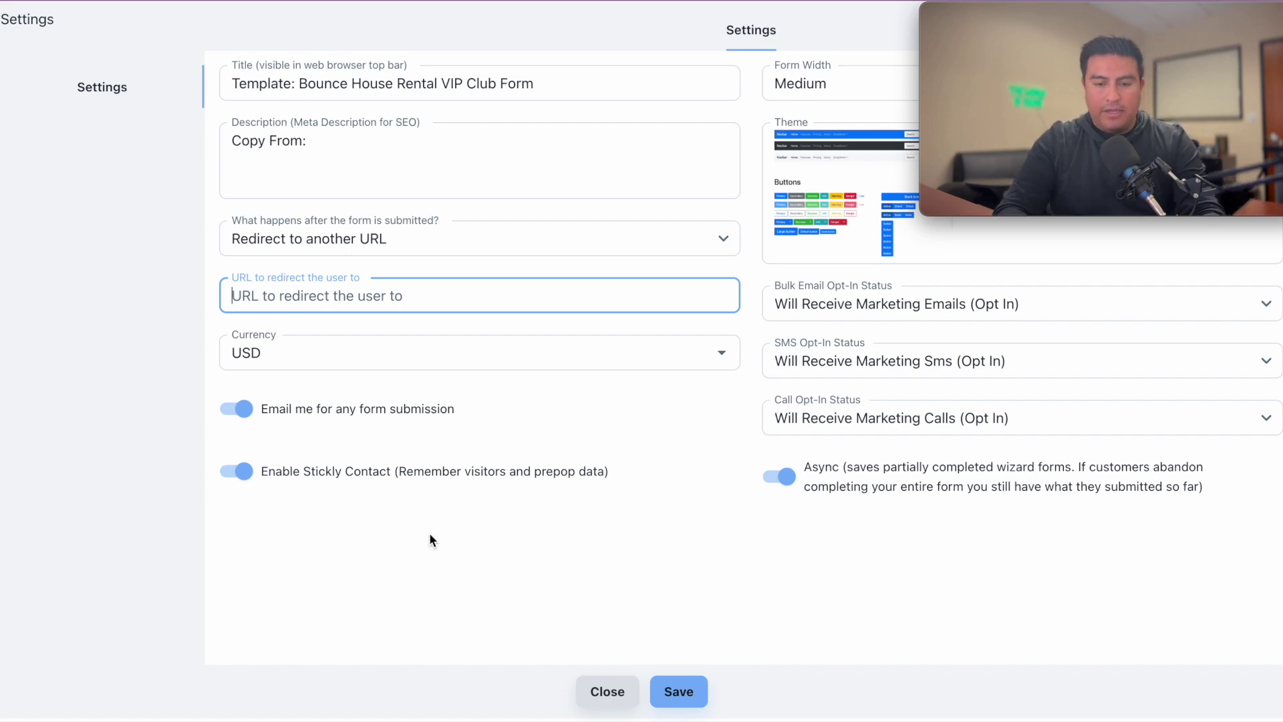
pyautogui.click(604, 687)
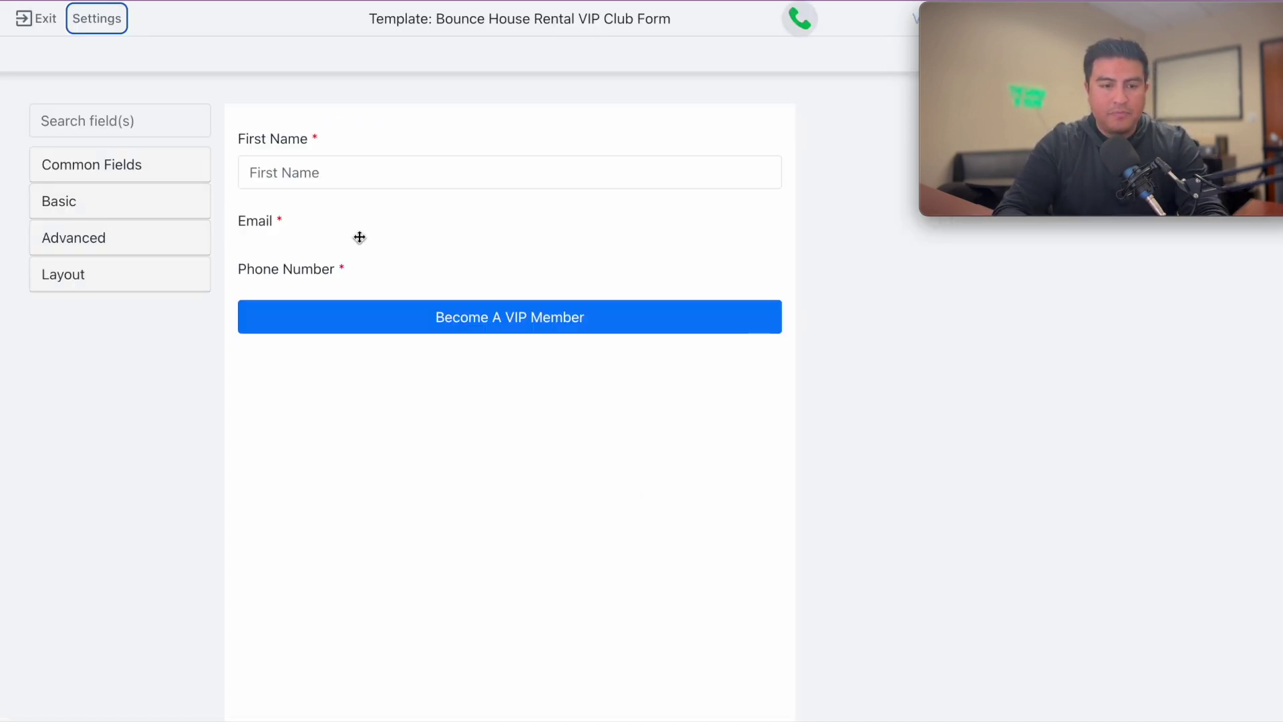
pyautogui.click(42, 28)
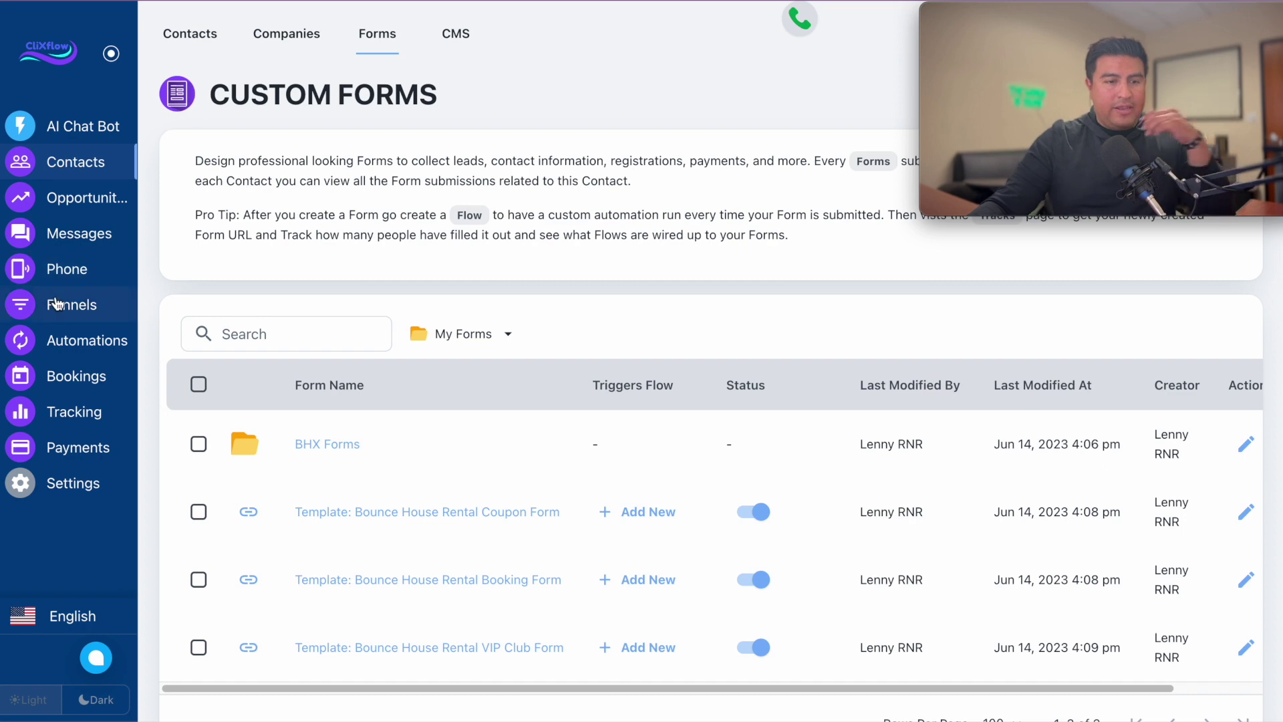
# Step: Open the "BHX incoming call system Copy" flow in Automations and examine its call-routing diagram from the Incoming Call trigger down
pyautogui.click(84, 342)
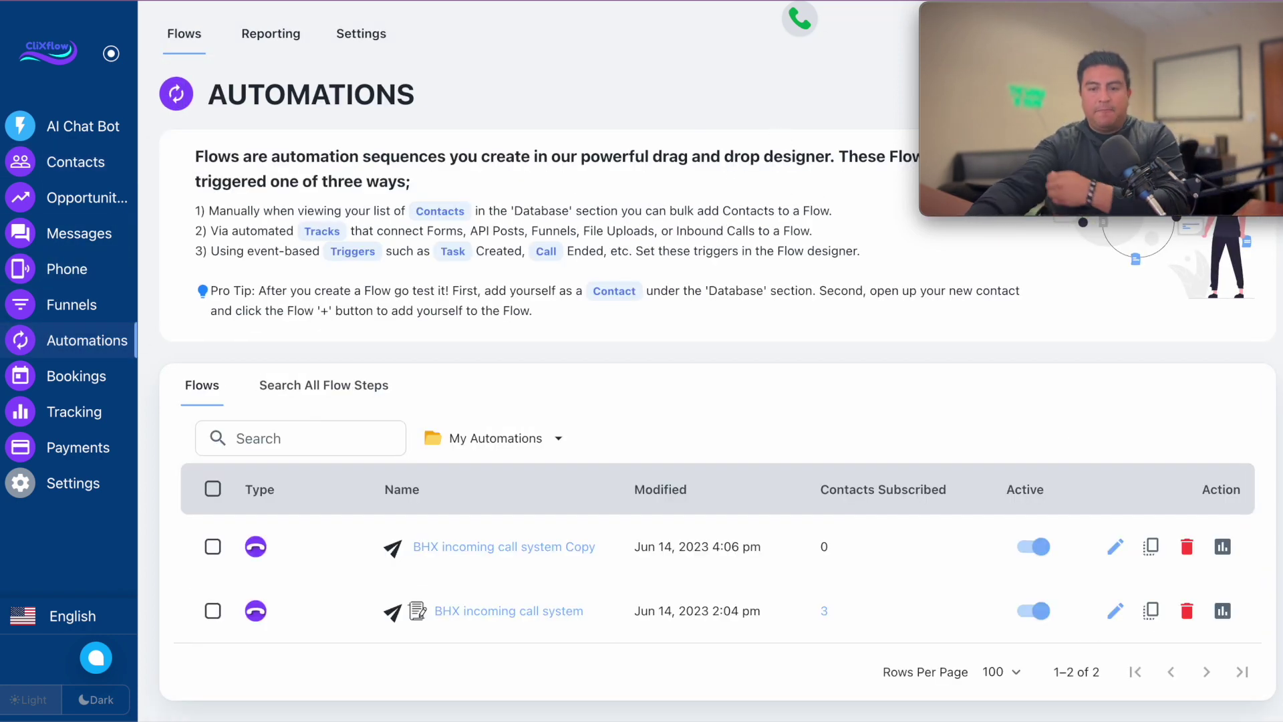
pyautogui.click(508, 546)
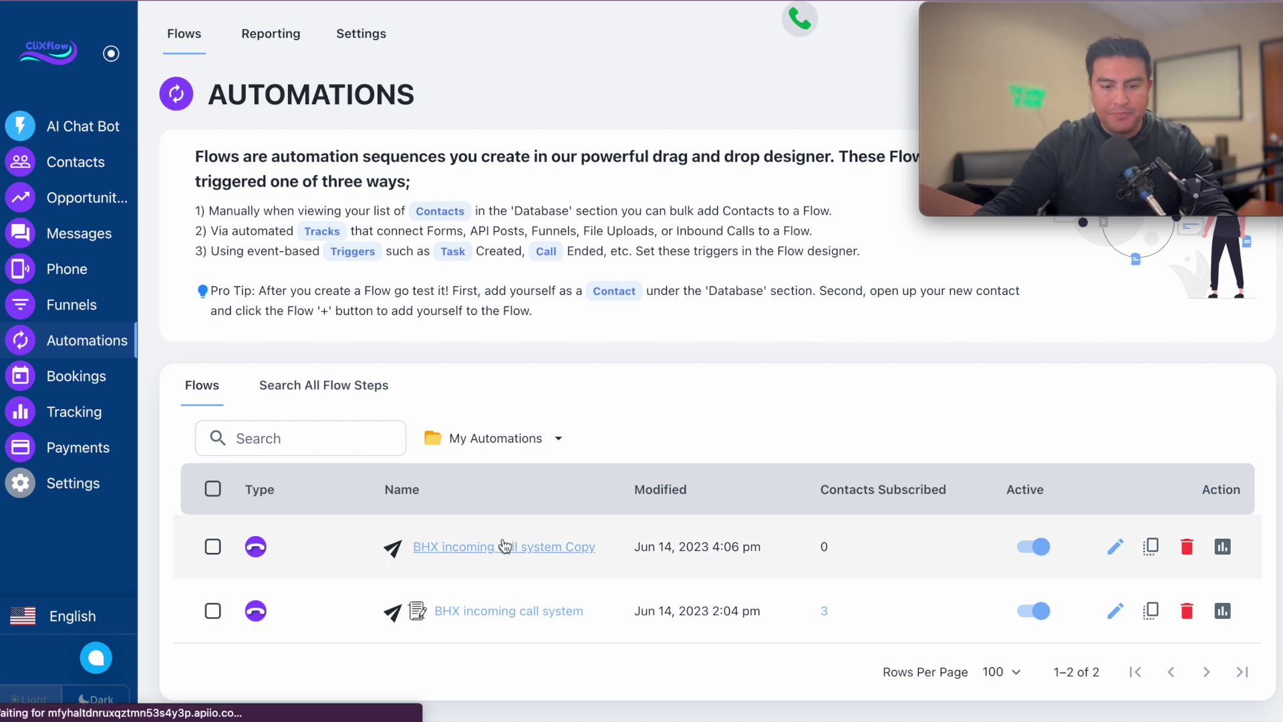
pyautogui.moveTo(1213, 24); pyautogui.dragTo(275, 491)
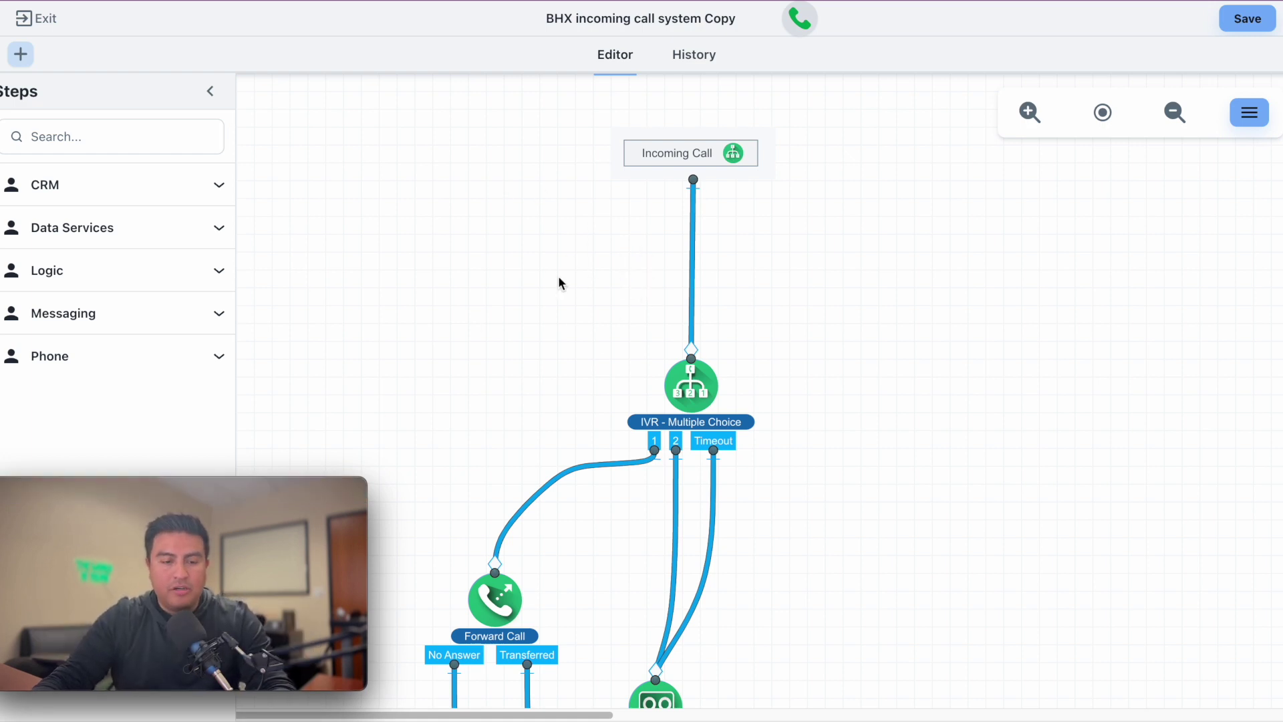
pyautogui.scroll(-4, 562, 270)
pyautogui.scroll(4, 561, 265)
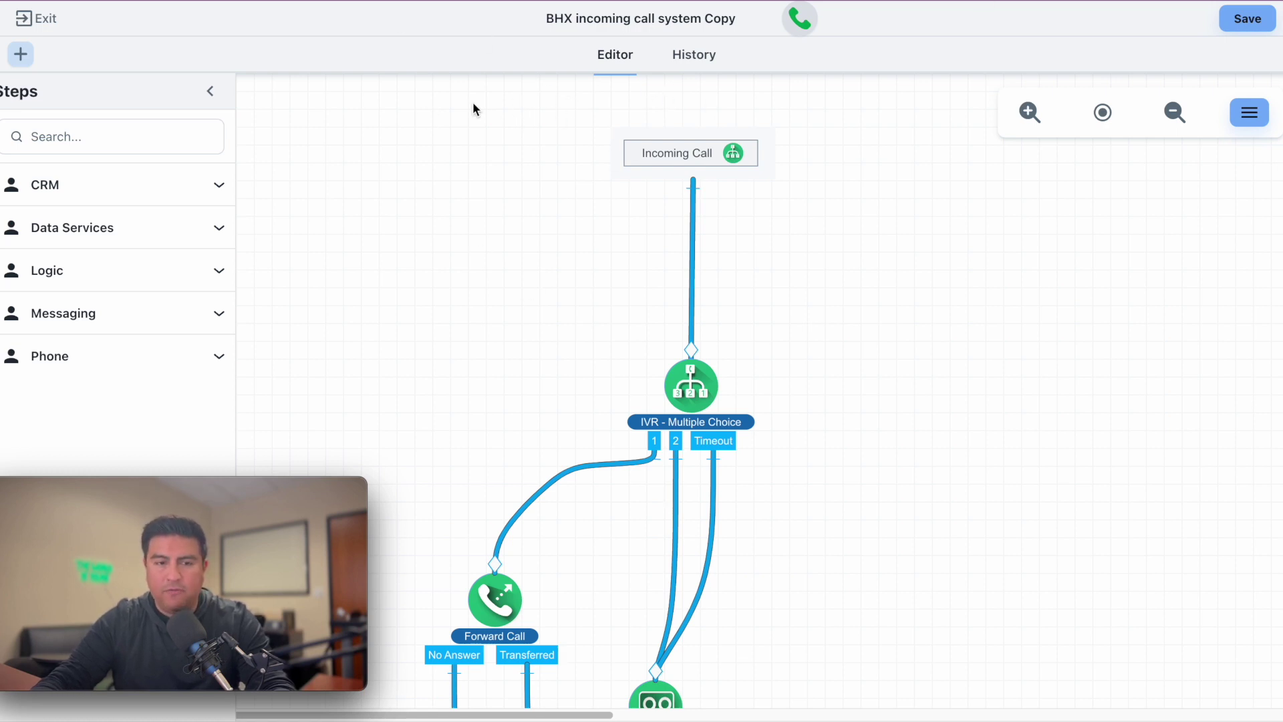
pyautogui.scroll(-3, 539, 300)
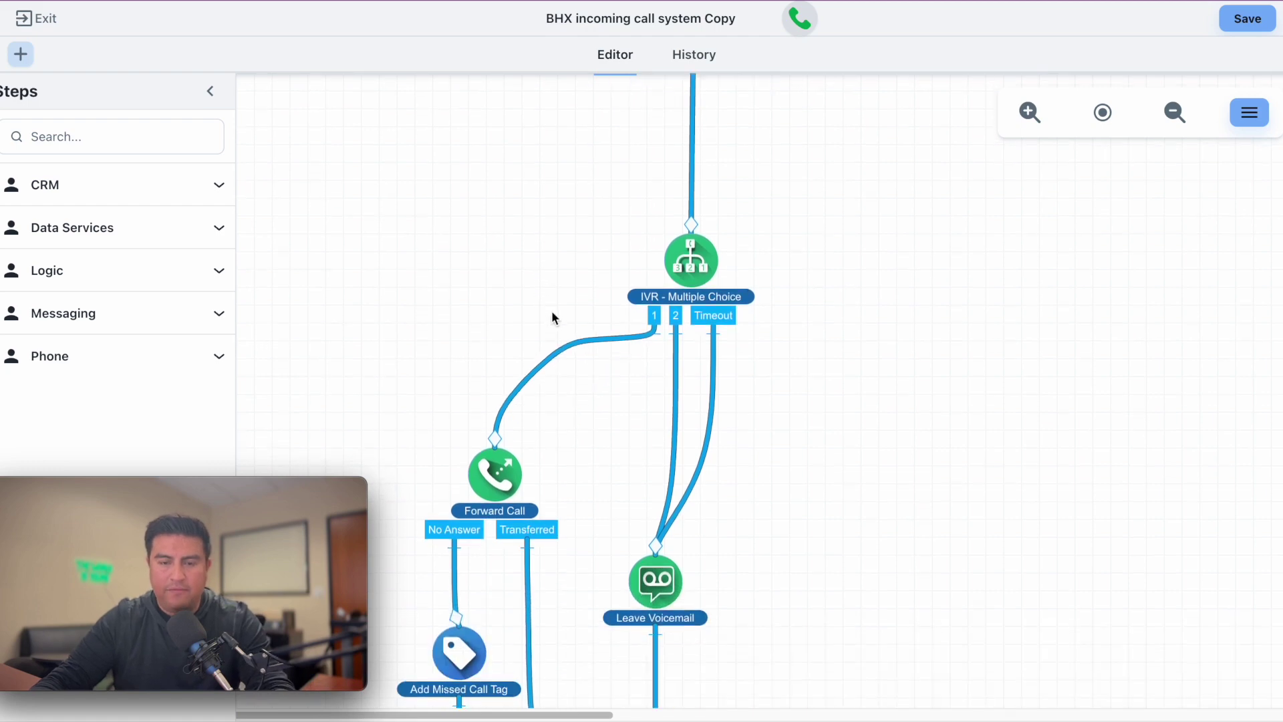
pyautogui.scroll(3, 568, 318)
pyautogui.scroll(-3, 567, 318)
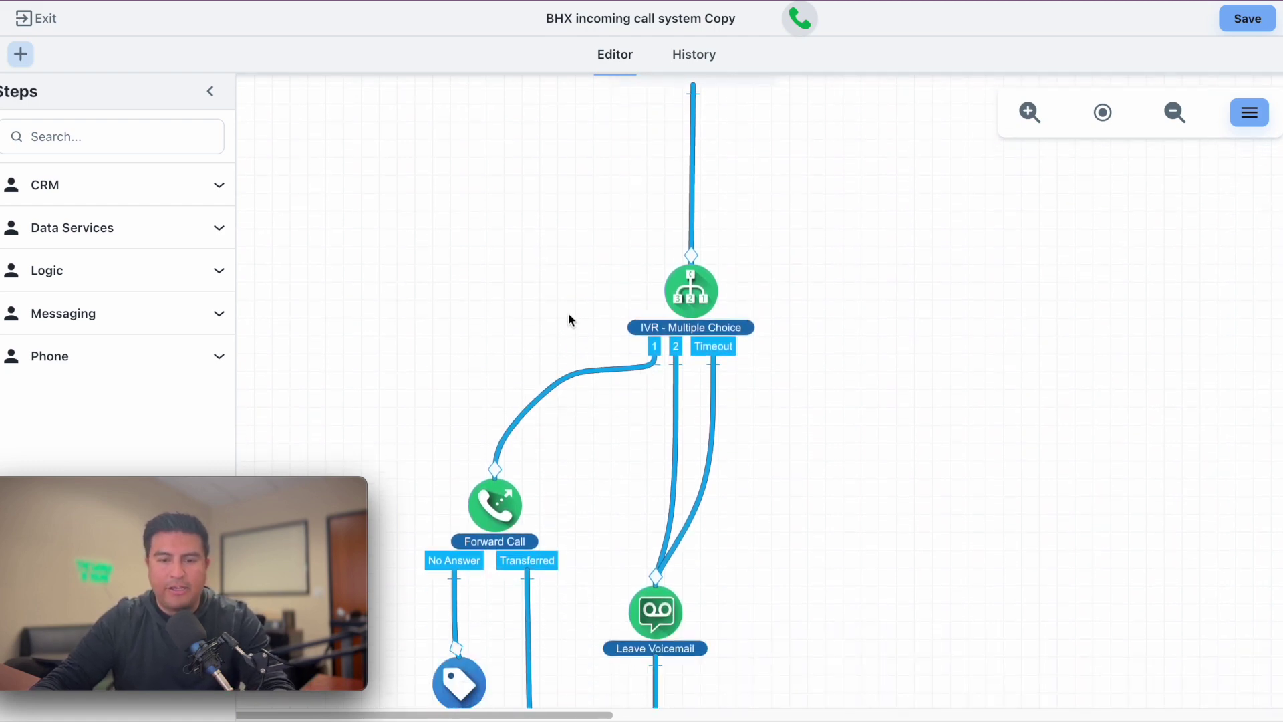
pyautogui.scroll(3, 756, 300)
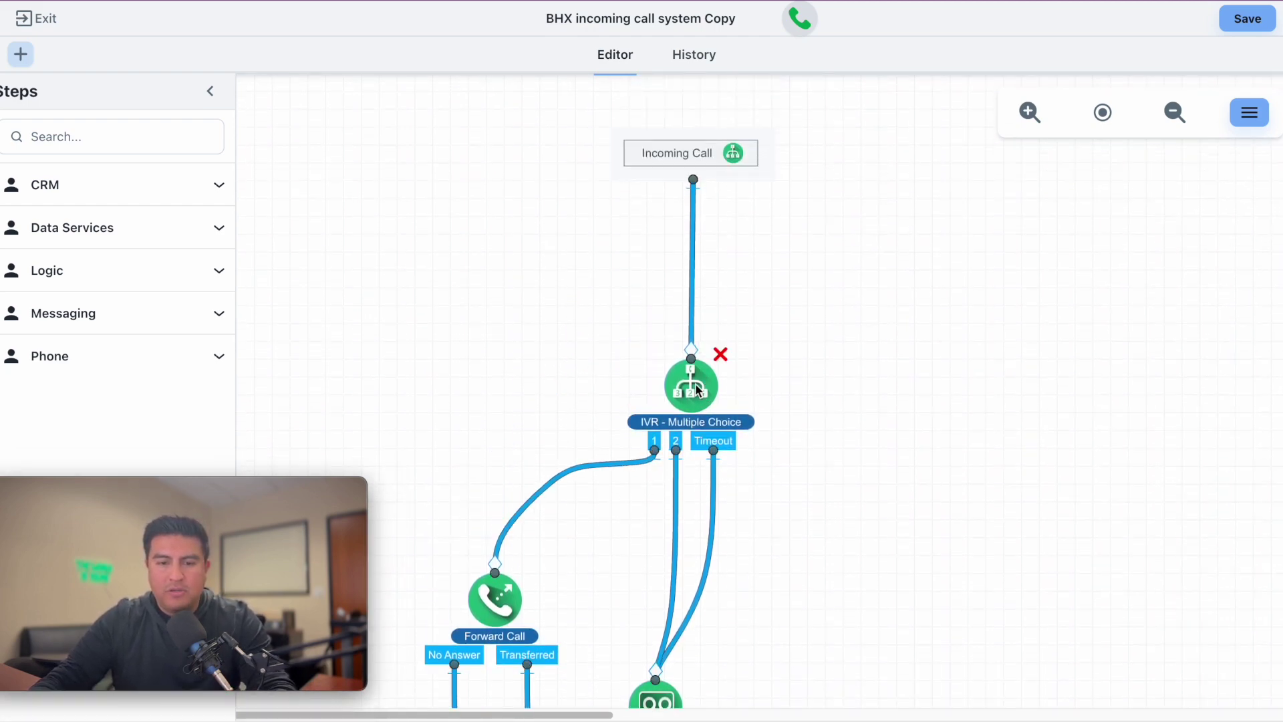
# Step: Open the "IVR - Multiple Choice" step and play its BHX3 IVR greeting audio, raising the system volume
pyautogui.click(692, 383)
pyautogui.click(989, 301)
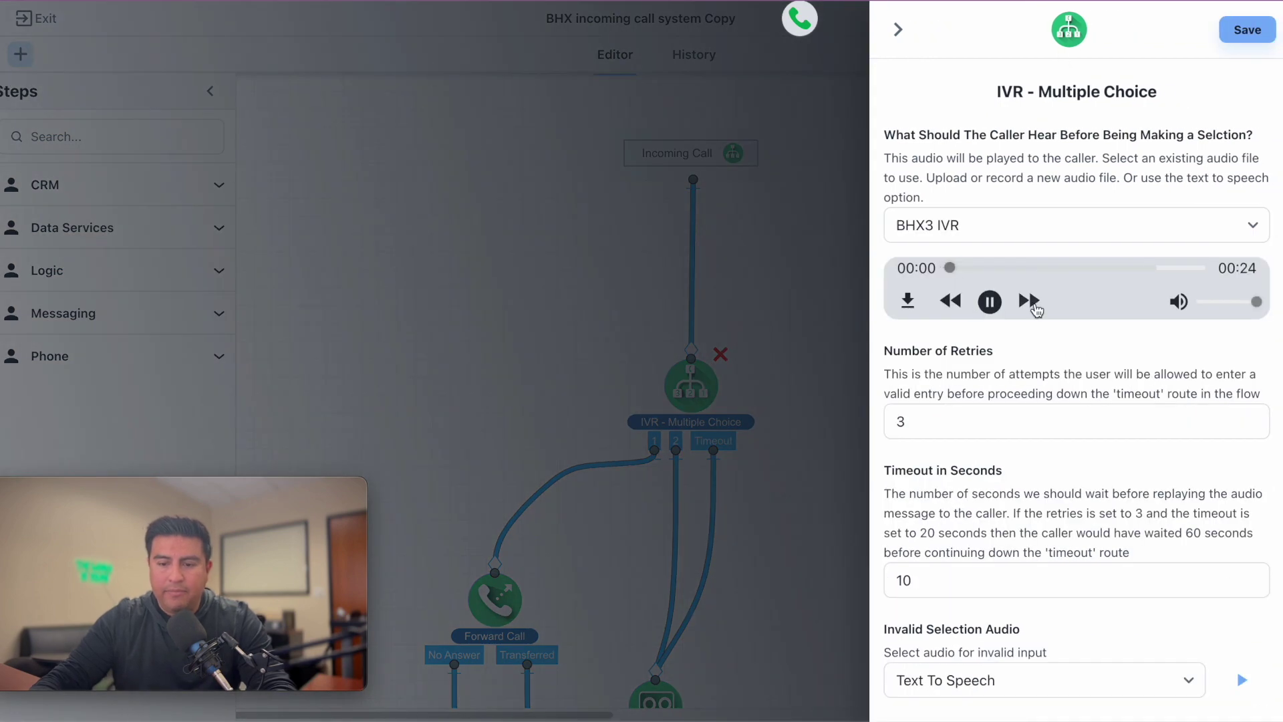
pyautogui.press('XF86AudioRaiseVolume')
pyautogui.press('XF86AudioRaiseVolume')
pyautogui.press('XF86AudioRaiseVolume')
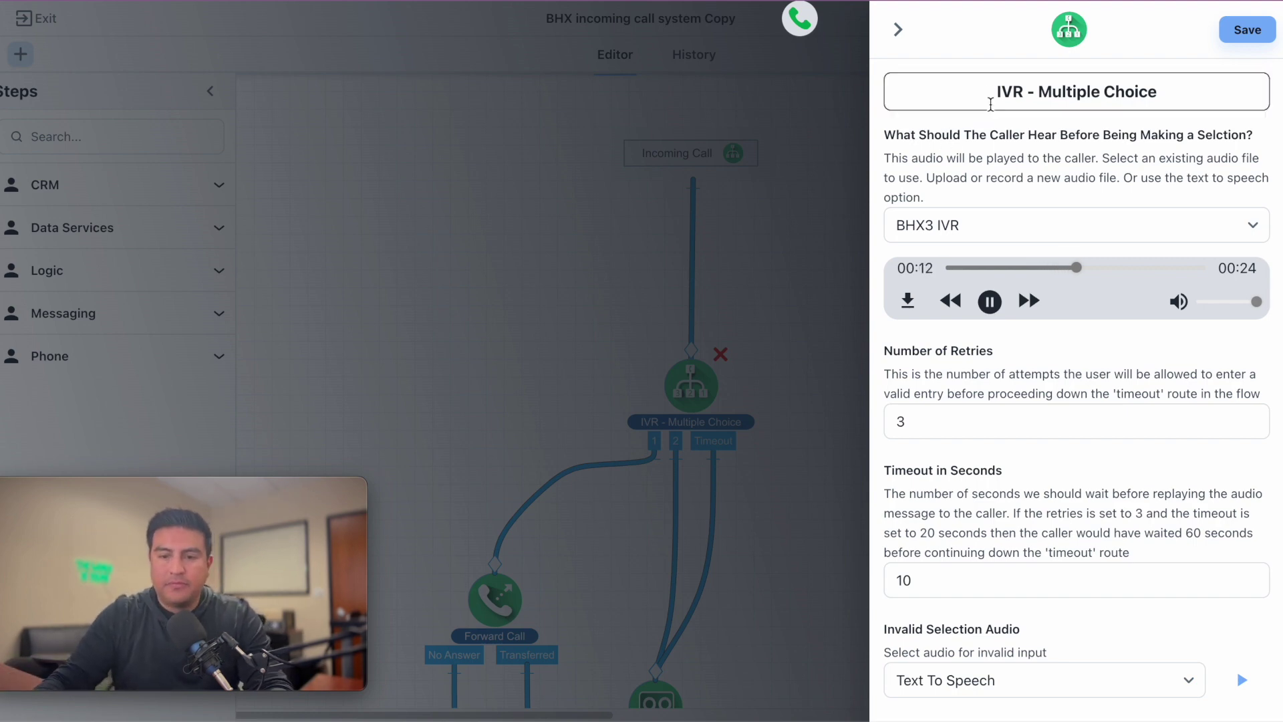
pyautogui.press('XF86AudioRaiseVolume')
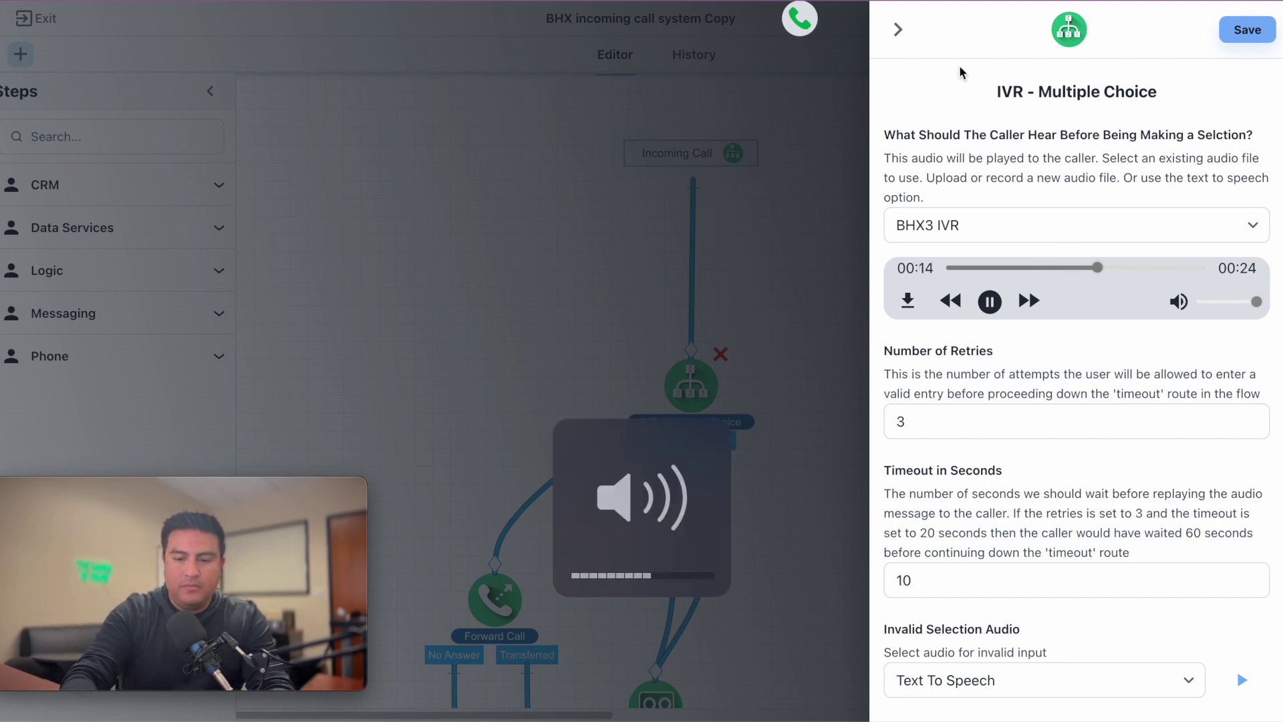
pyautogui.press('XF86AudioRaiseVolume')
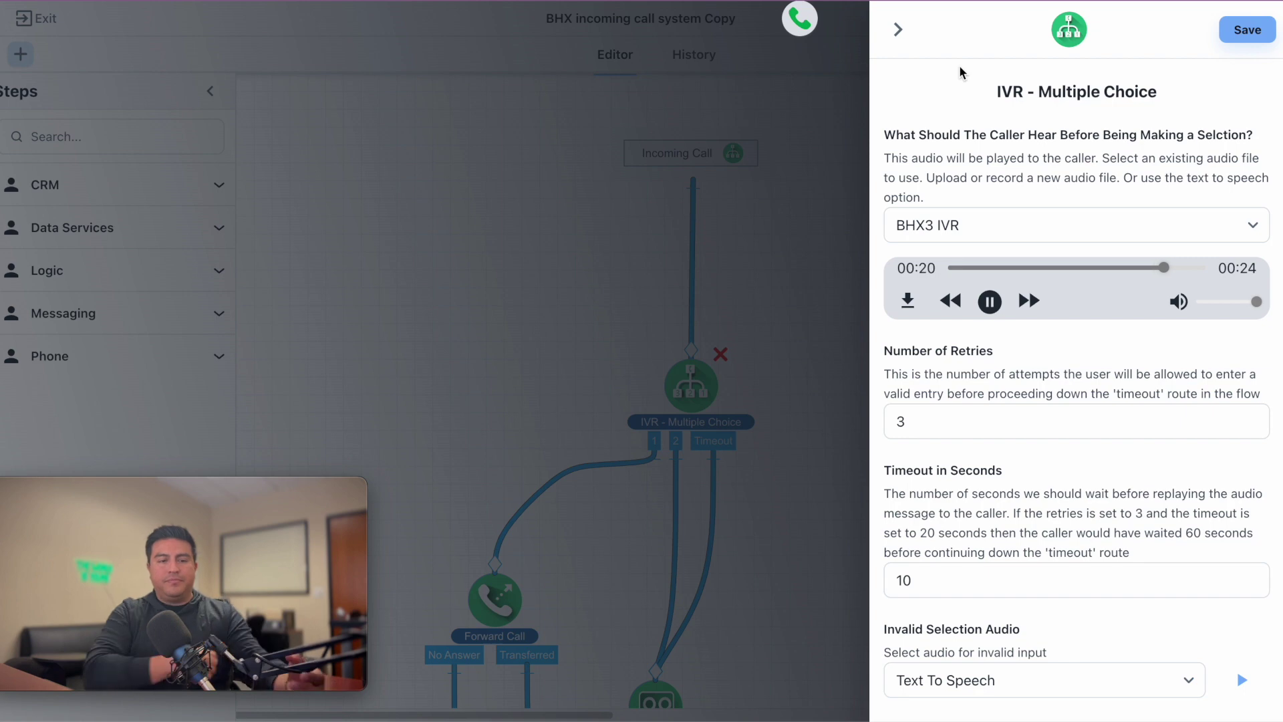
pyautogui.press('XF86AudioRaiseVolume')
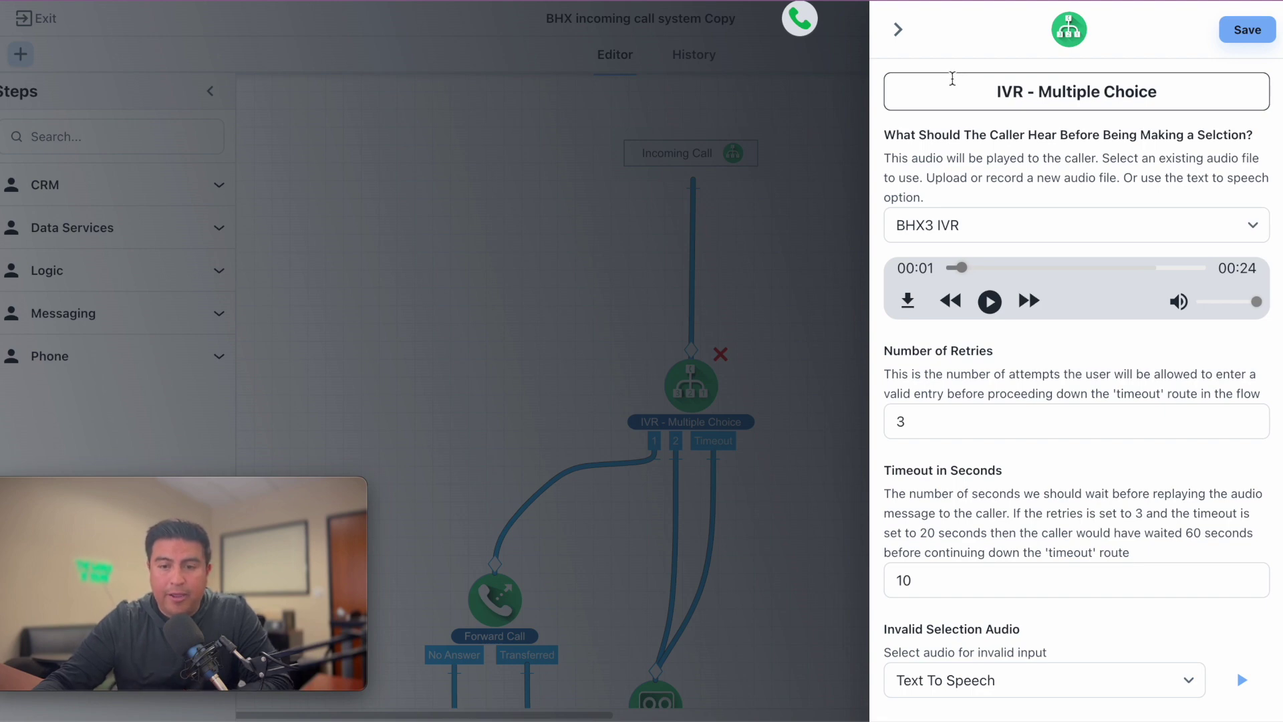
# Step: Review the IVR step's retries, timeout, text-to-speech voice and keypad options, preview its invalid selection audio, and close the step's settings
pyautogui.scroll(-2, 963, 401)
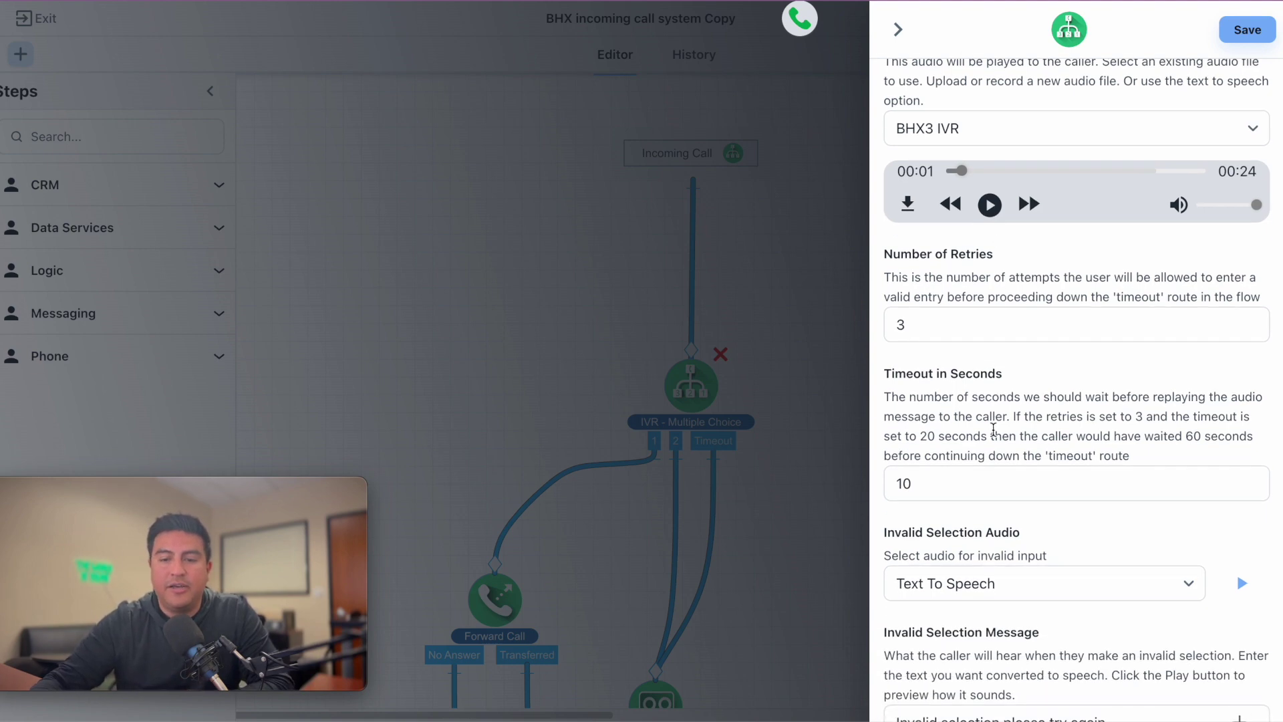
pyautogui.scroll(-1, 994, 430)
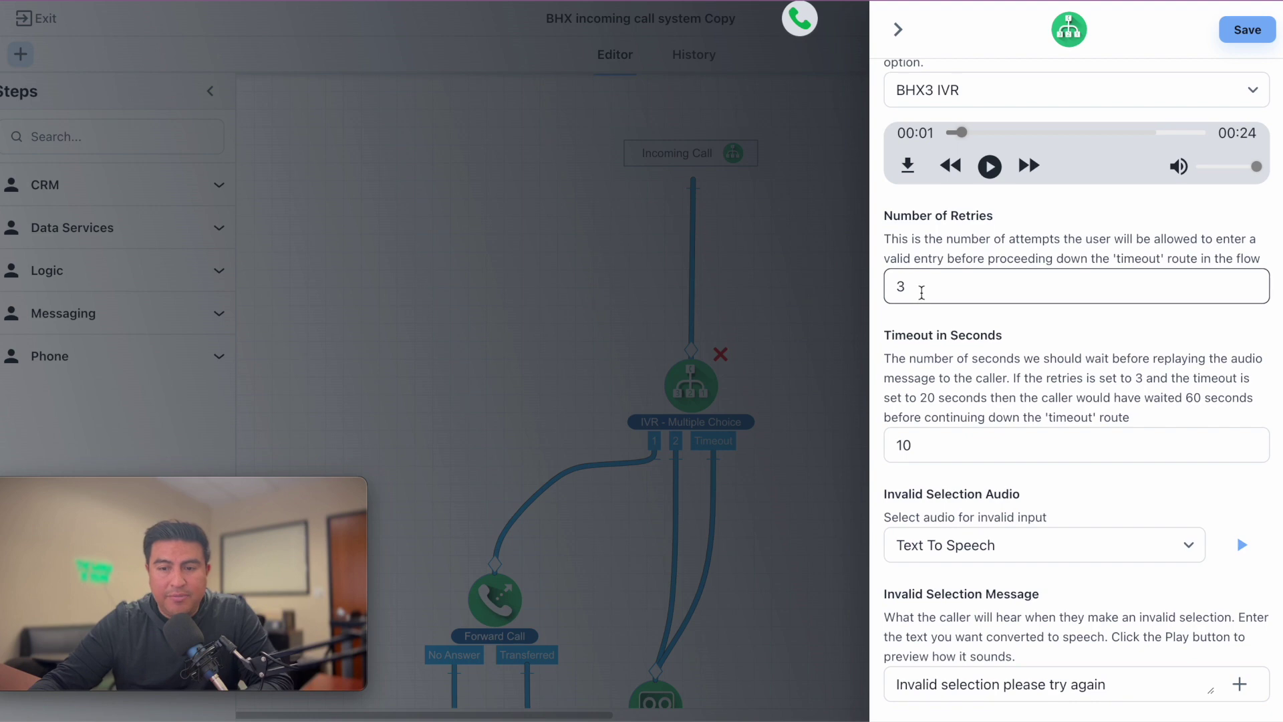
pyautogui.scroll(-1, 1033, 366)
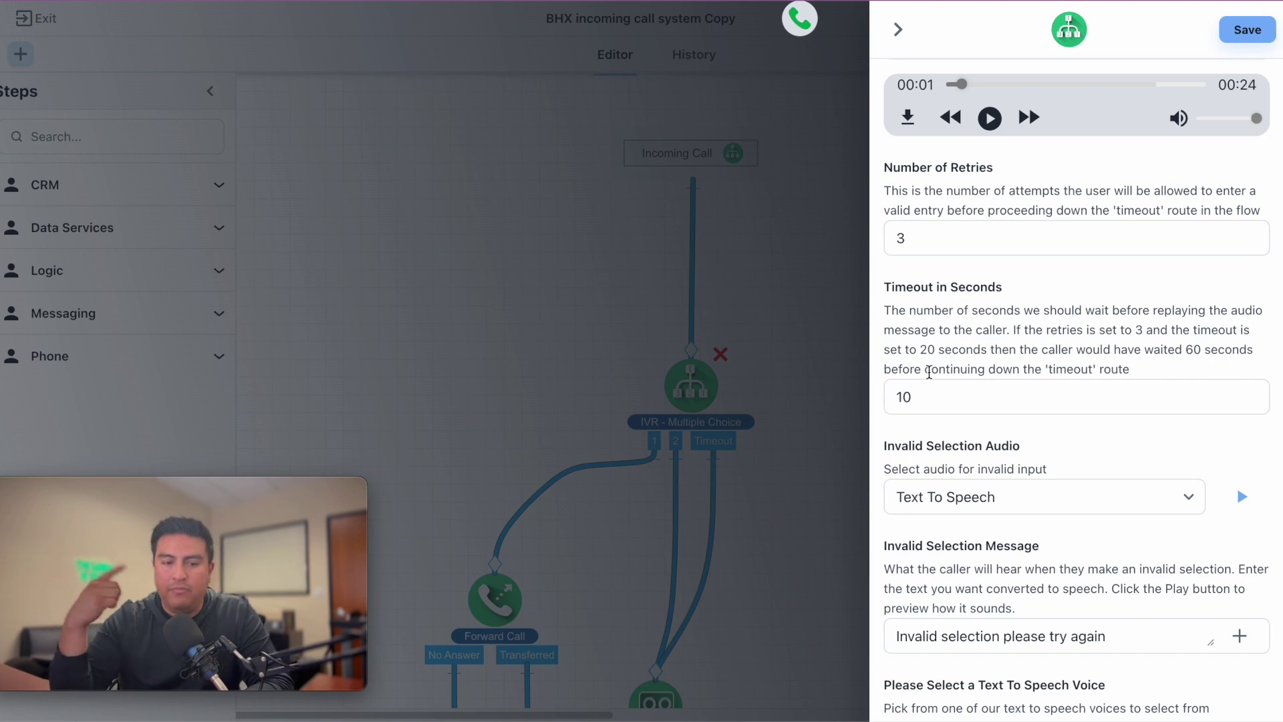
pyautogui.scroll(-5, 1003, 527)
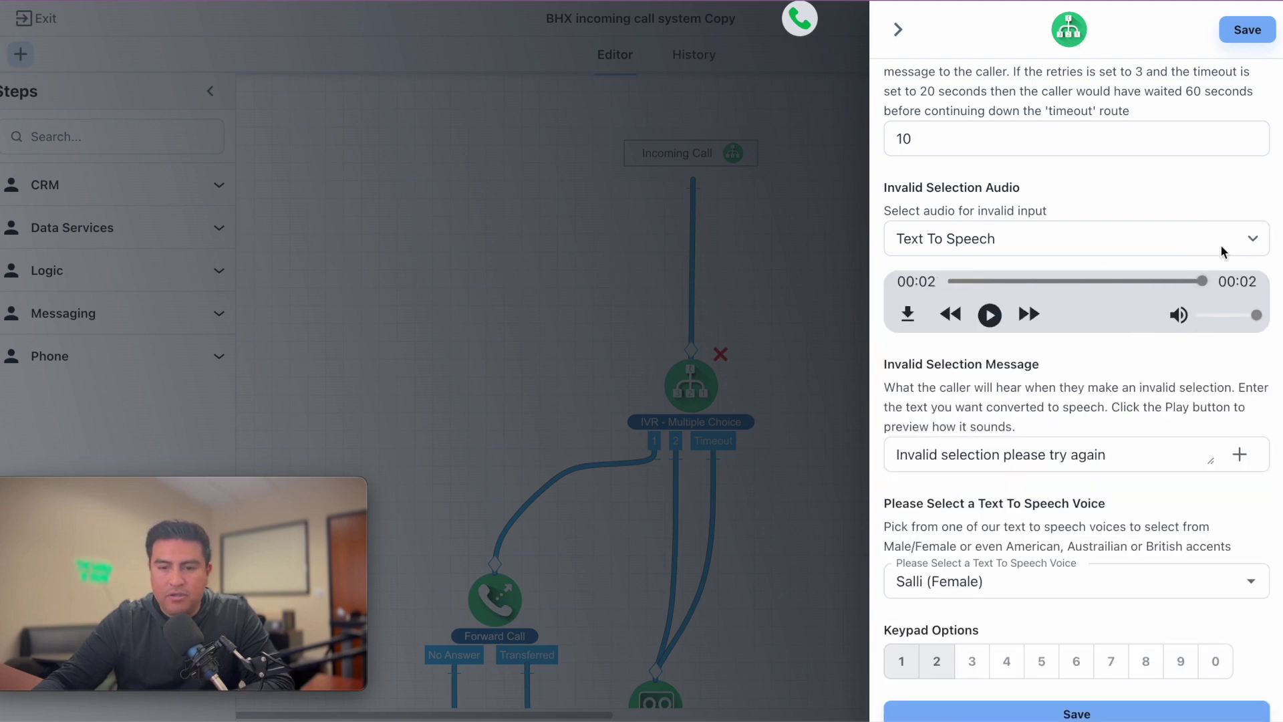
pyautogui.scroll(-1, 1039, 398)
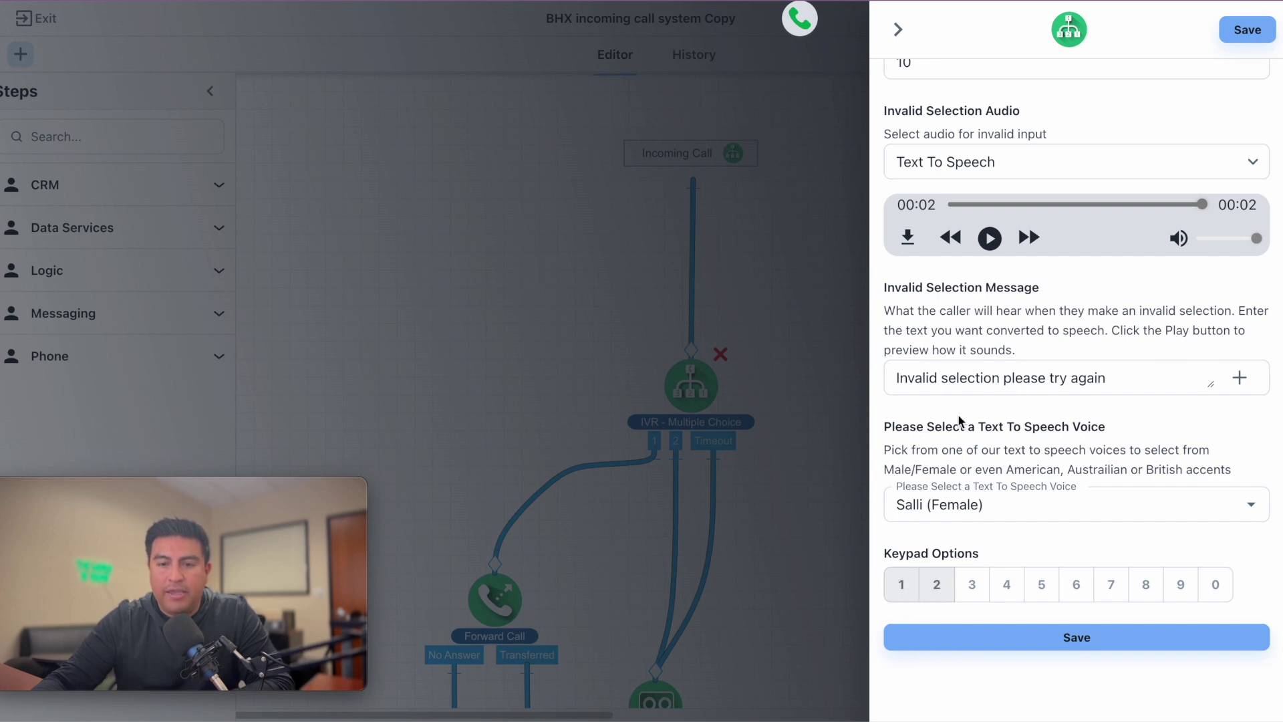
pyautogui.click(898, 29)
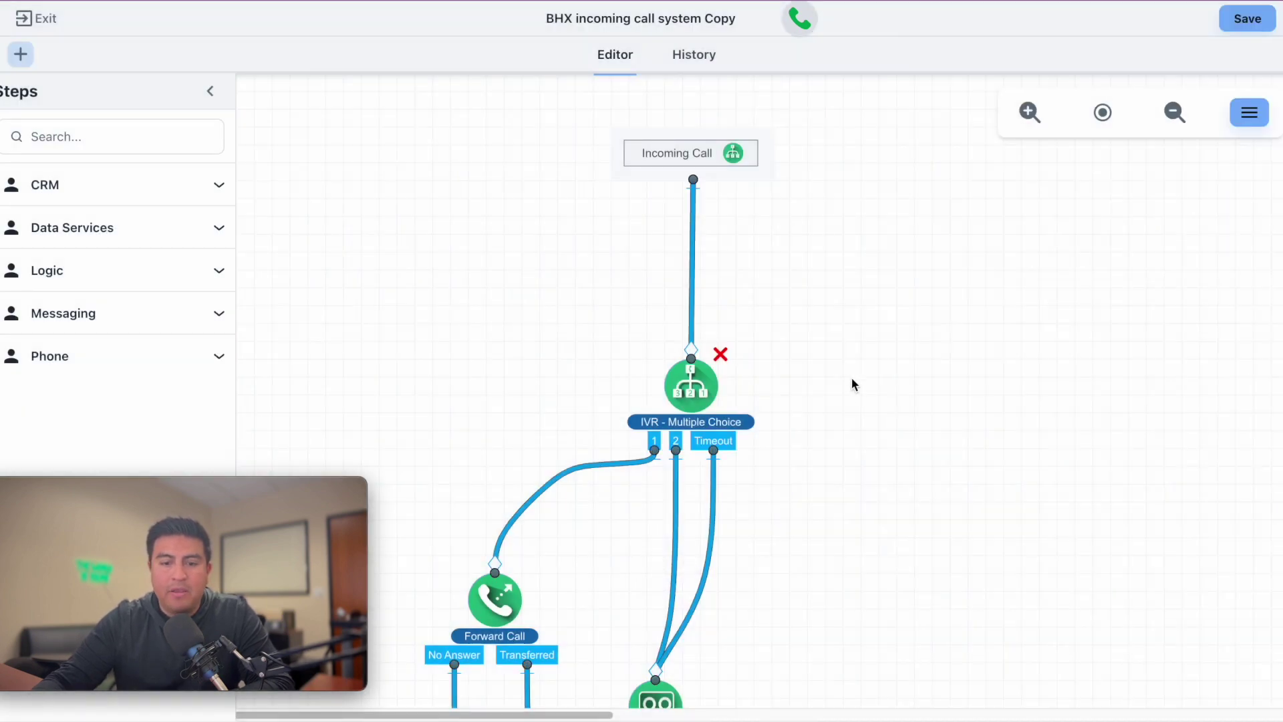
# Step: Open the "Forward Call" step, review its transfer phone number, confirm key and whisper message, and close it without saving
pyautogui.scroll(-1, 852, 384)
pyautogui.scroll(-2, 839, 381)
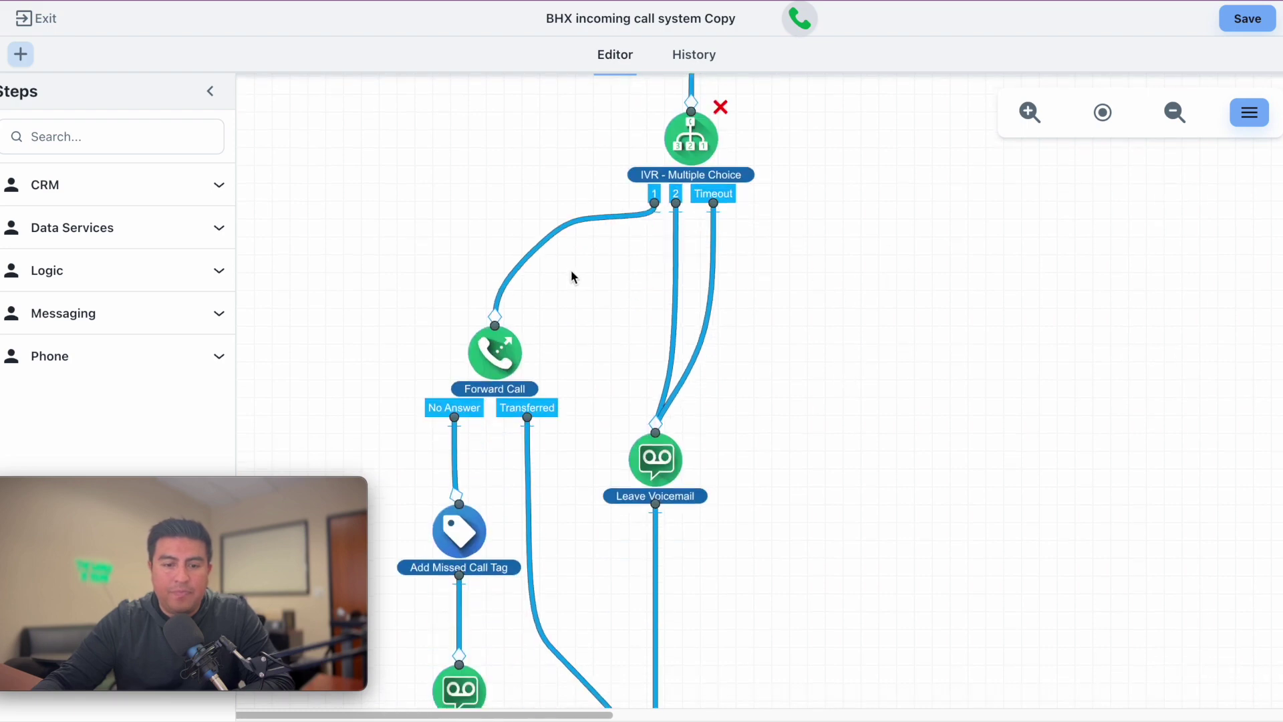
pyautogui.click(510, 357)
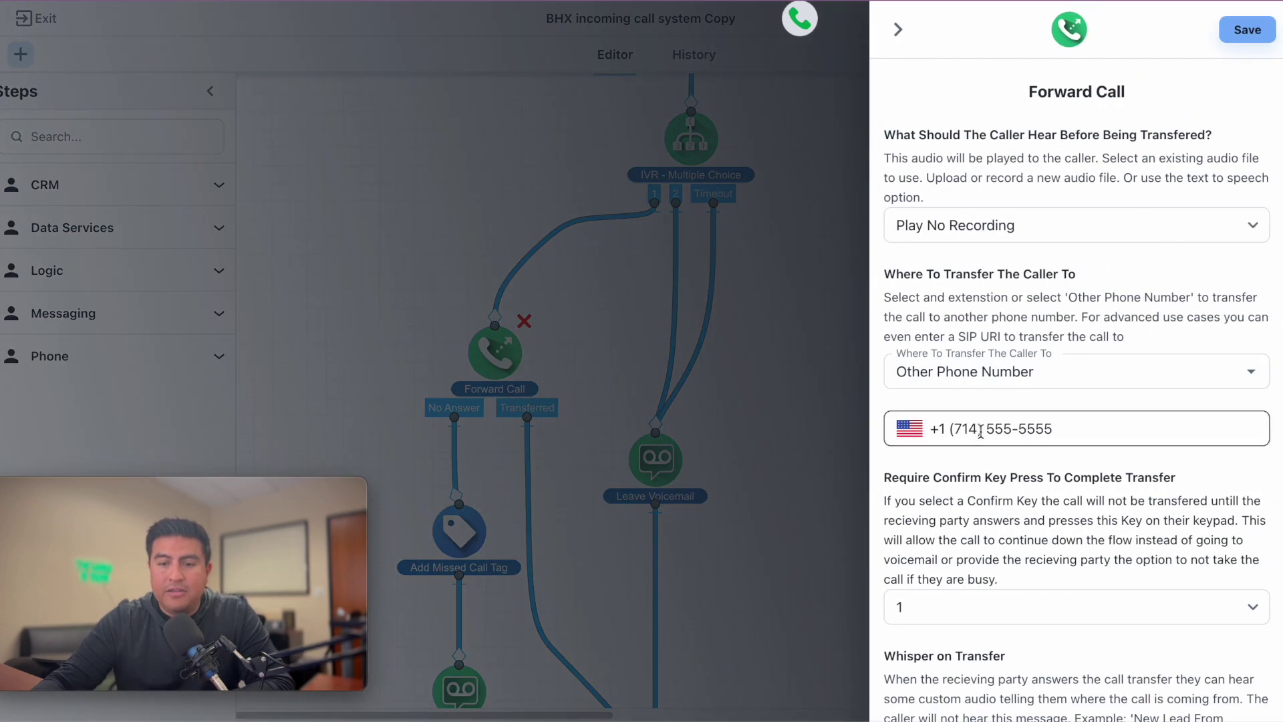
pyautogui.moveTo(1065, 428); pyautogui.dragTo(922, 431)
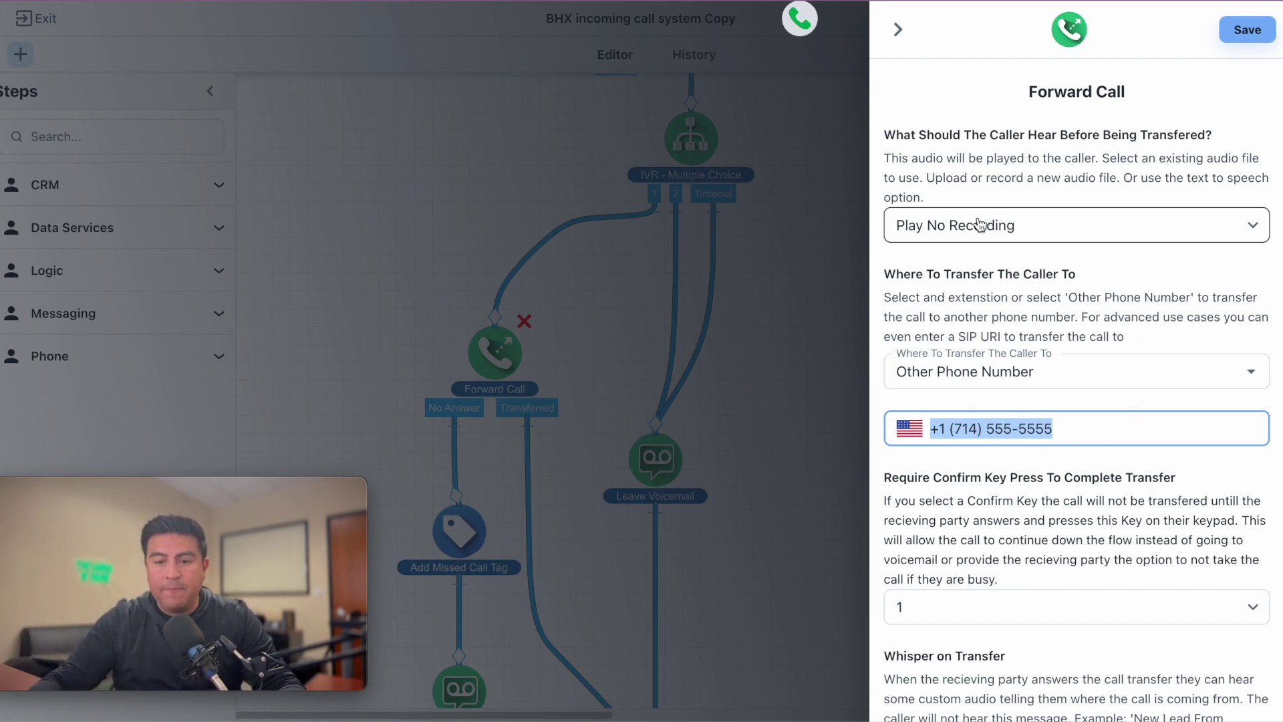
pyautogui.scroll(-3, 1055, 427)
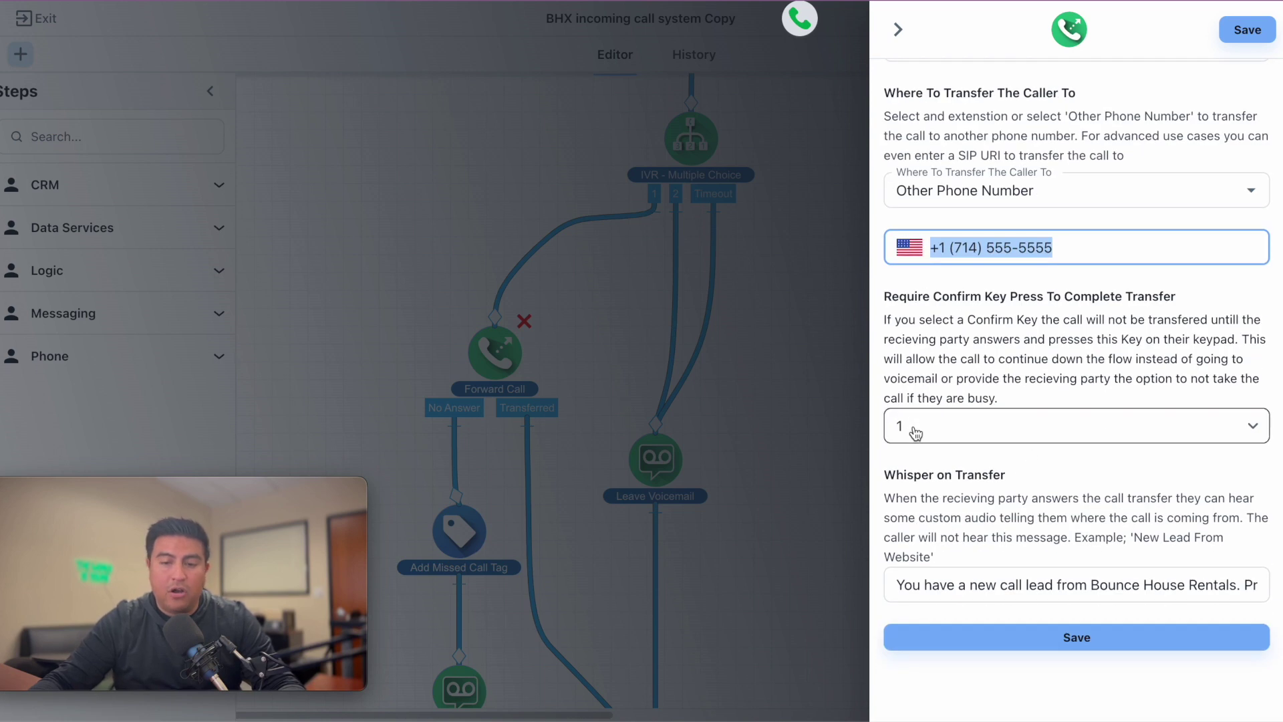
pyautogui.moveTo(897, 585); pyautogui.dragTo(1261, 595)
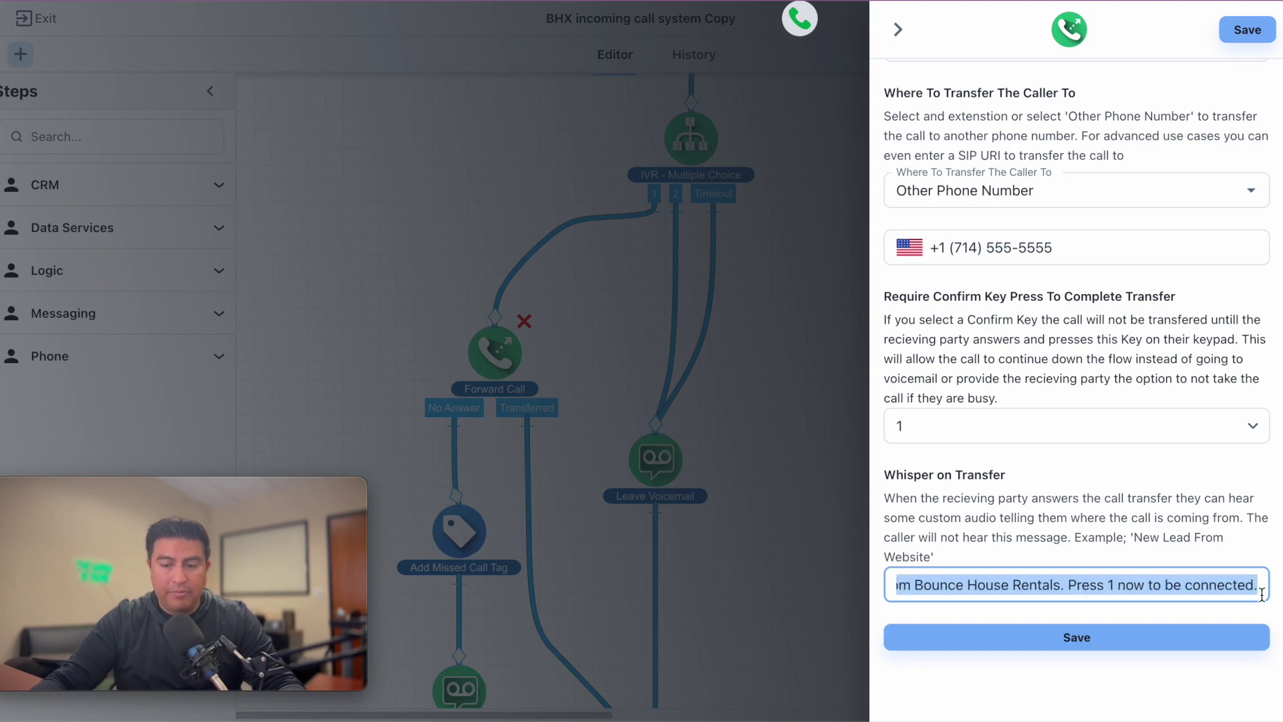
pyautogui.click(1171, 592)
pyautogui.moveTo(1068, 583); pyautogui.dragTo(1258, 587)
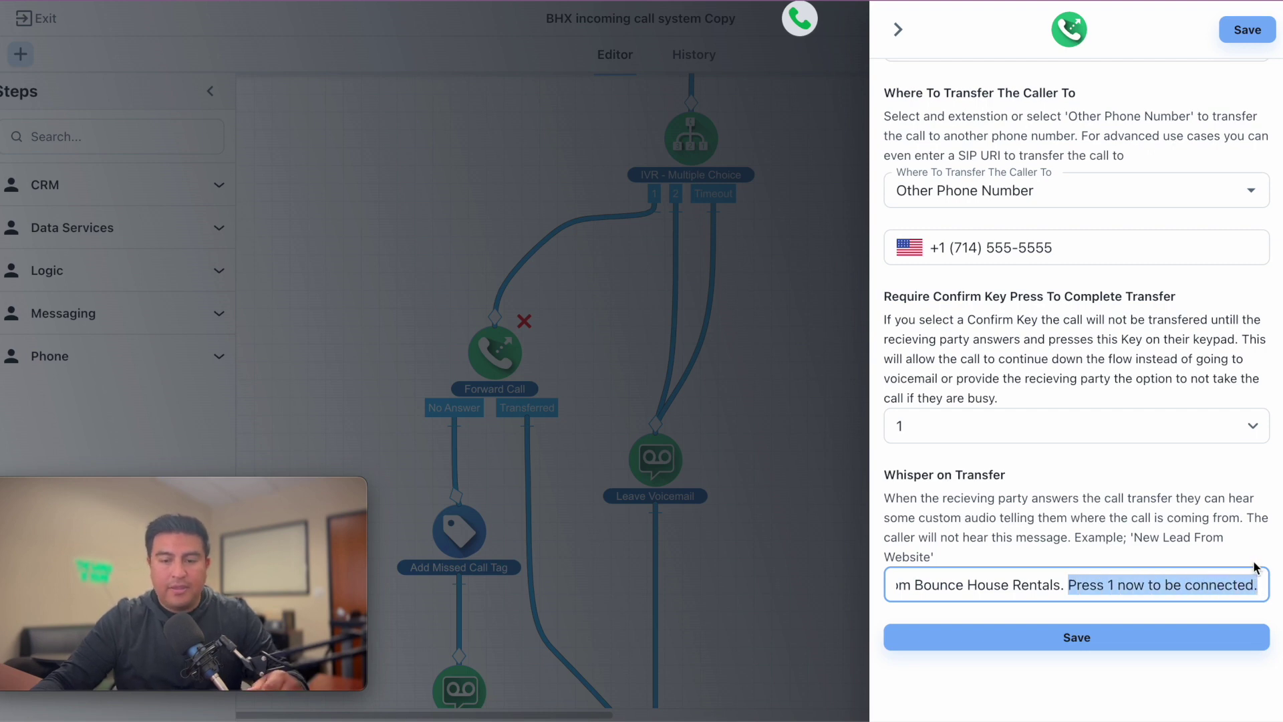
pyautogui.click(898, 30)
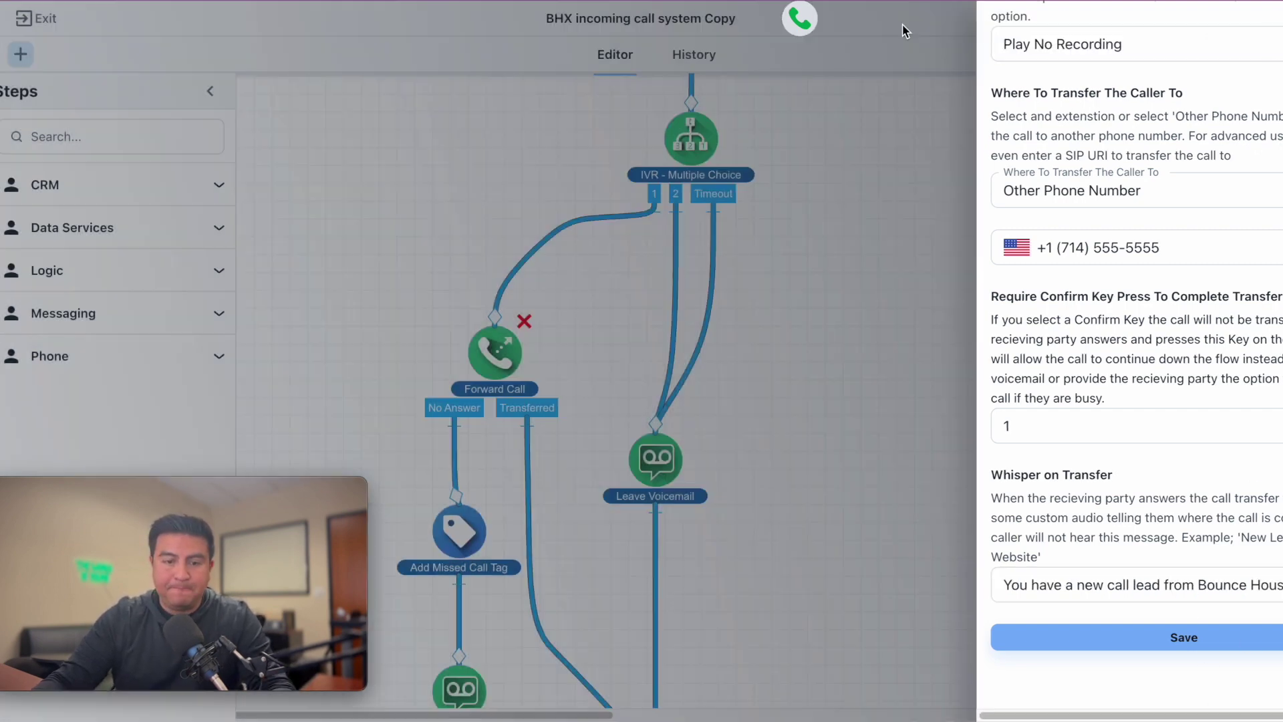
# Step: Open the "Add Missed Call Tag" step on the No Answer branch, check its tag action and tag, and close it
pyautogui.scroll(-3, 831, 393)
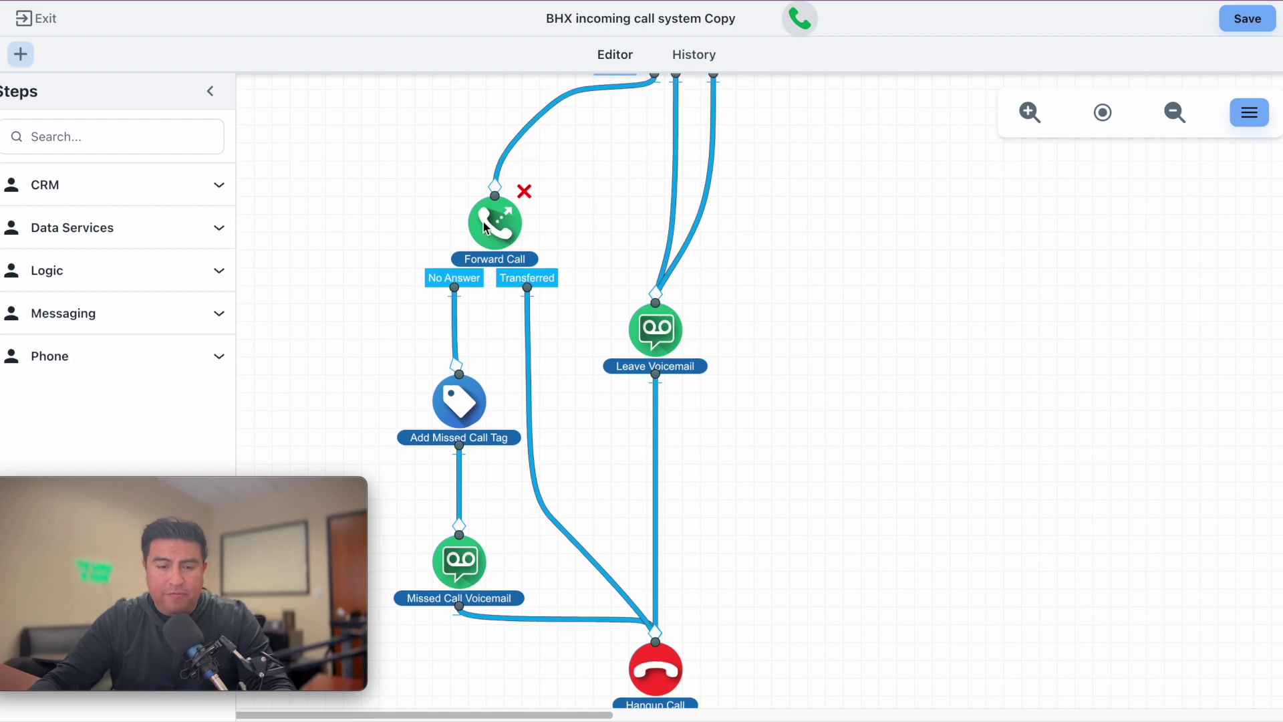
pyautogui.click(460, 398)
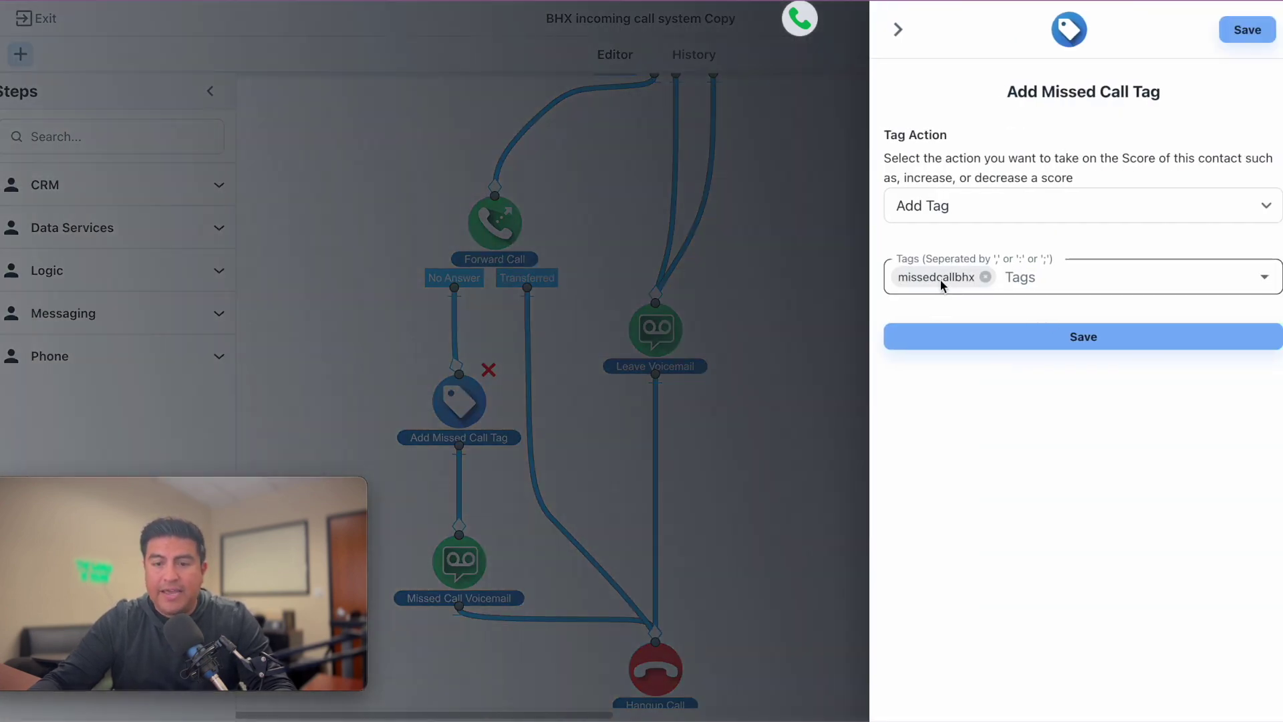
pyautogui.click(912, 28)
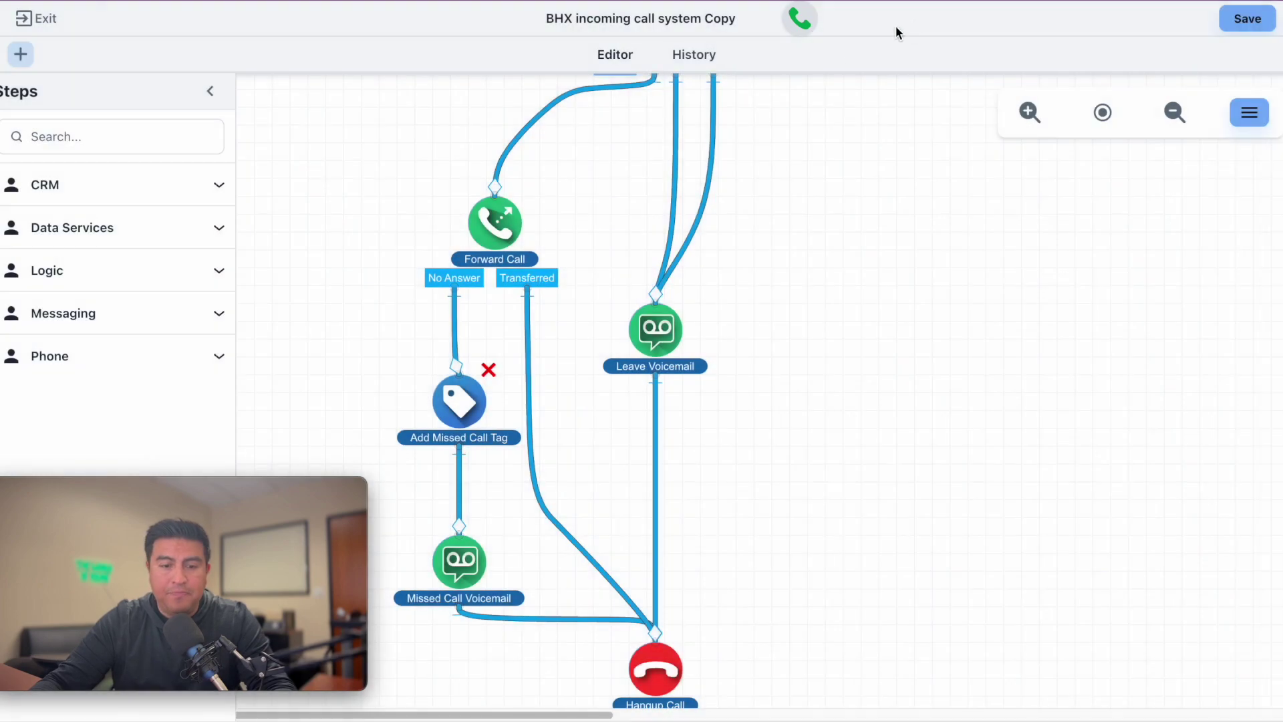
# Step: Open the "Missed Call Voicemail" step, listen to its BHX VM audio while adjusting the system volume, and close the step
pyautogui.click(471, 574)
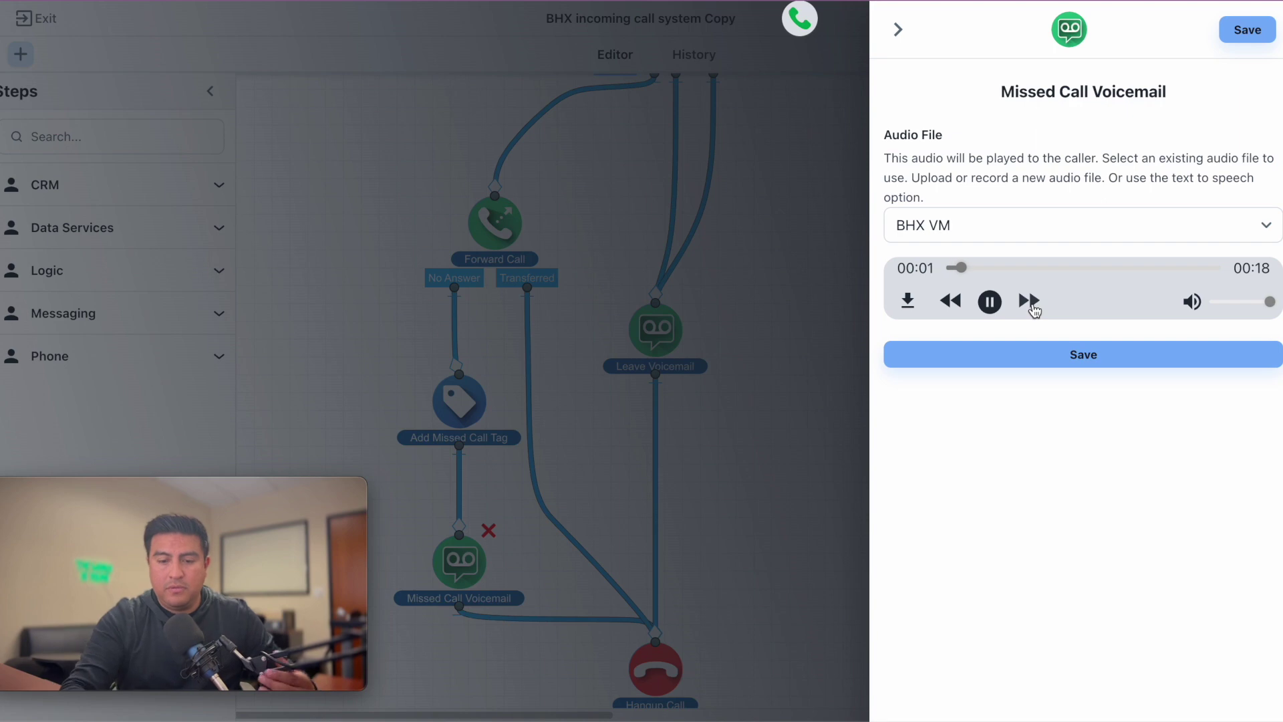
pyautogui.press('XF86AudioRaiseVolume')
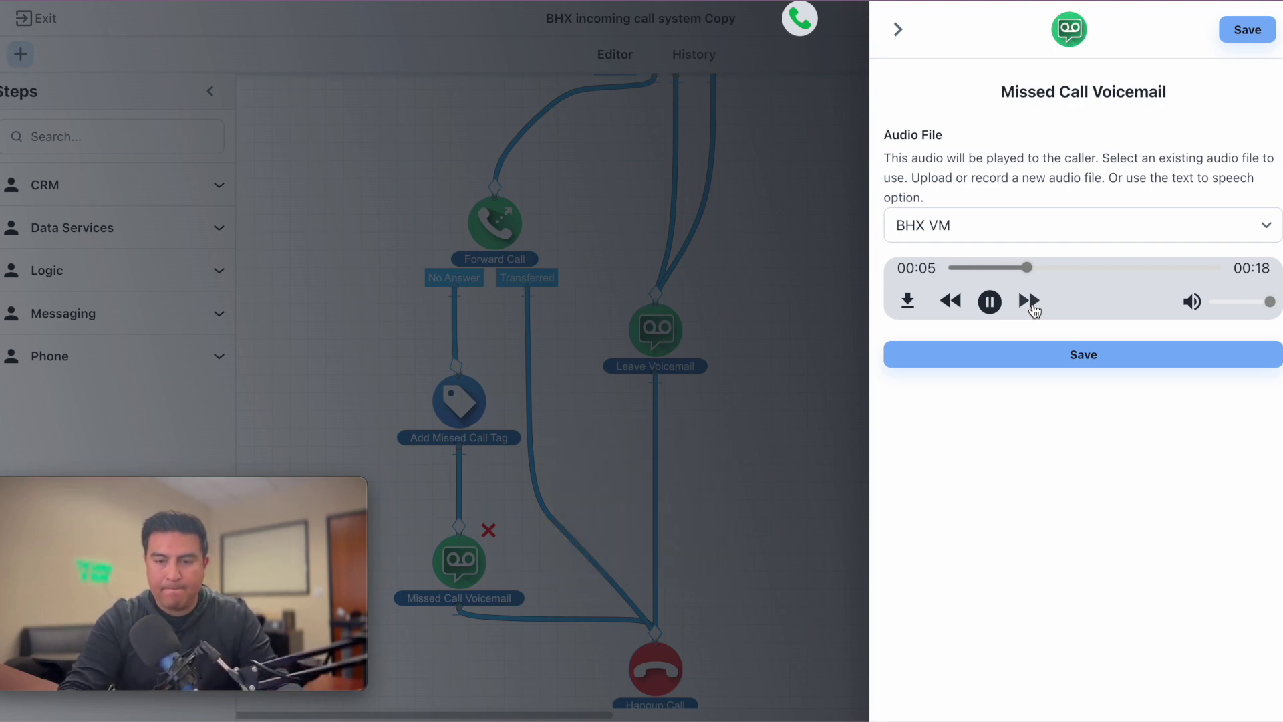
pyautogui.press('XF86AudioLowerVolume')
pyautogui.press('XF86AudioLowerVolume')
pyautogui.press('XF86AudioLowerVolume')
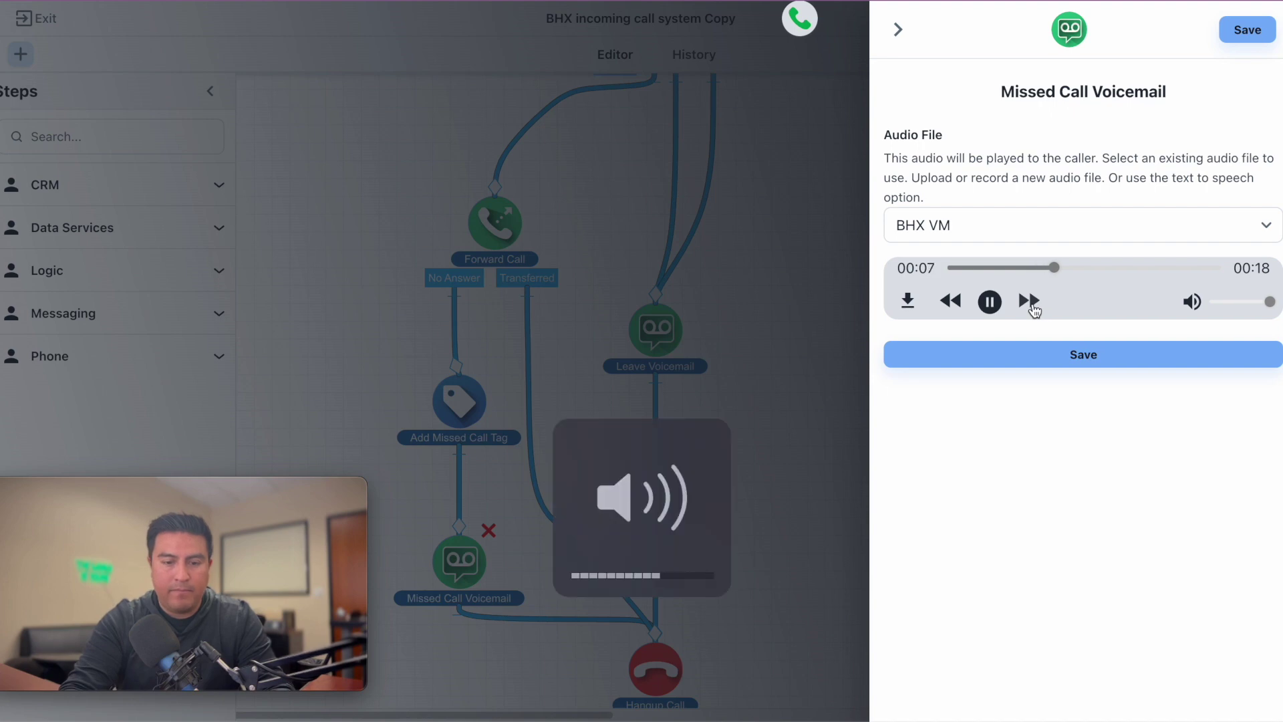
pyautogui.press('XF86AudioLowerVolume')
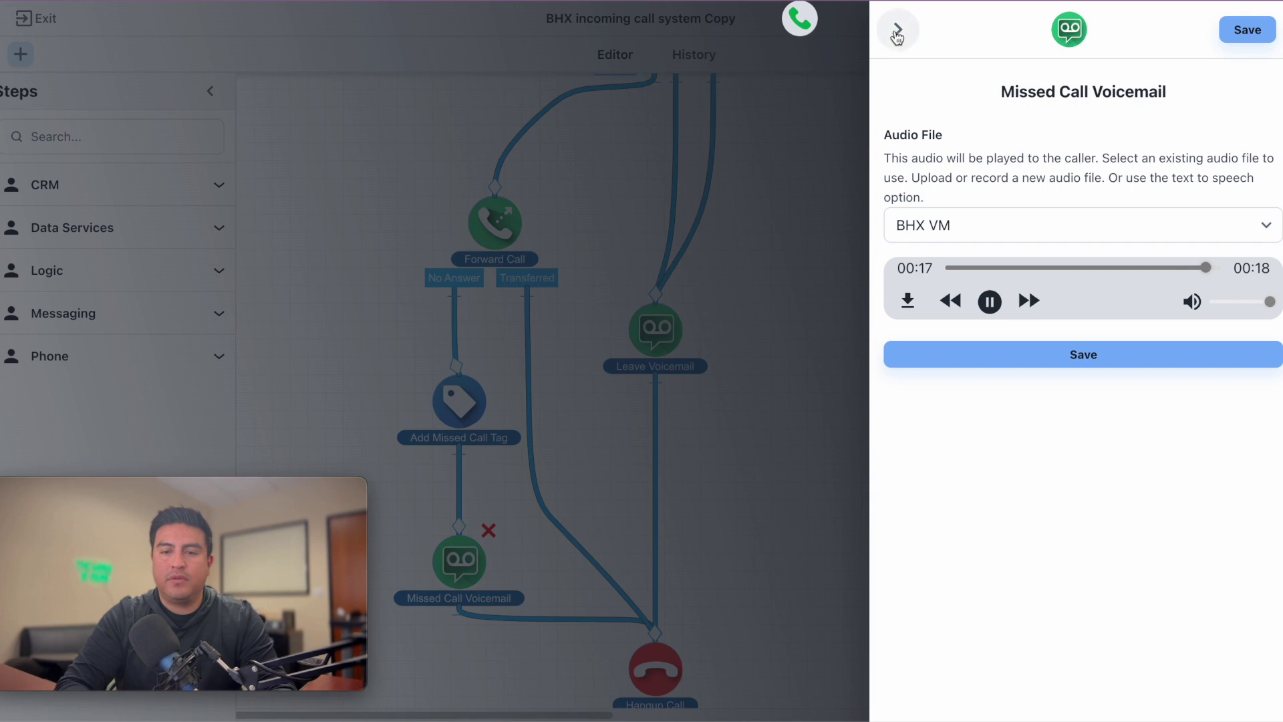
pyautogui.click(896, 31)
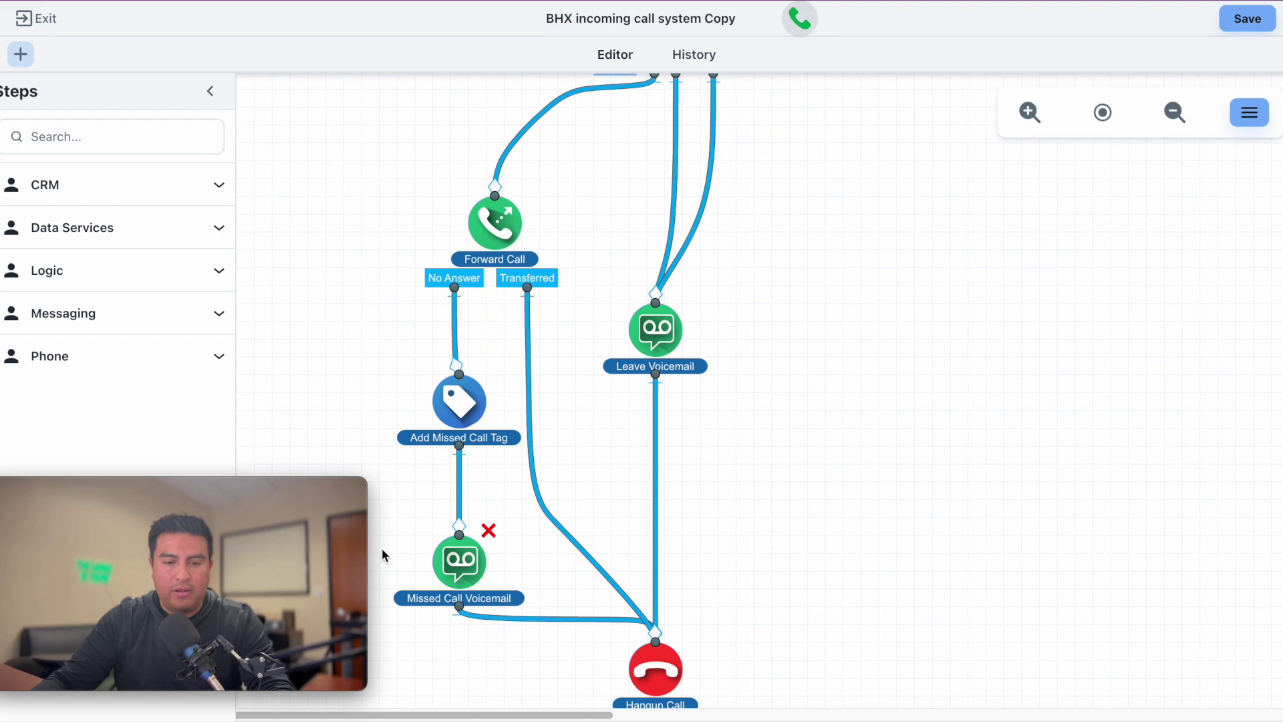
# Step: Open the "Leave Voicemail" step fed by the IVR's option 2 and Timeout branches, check its audio file setting, and close it
pyautogui.scroll(1, 882, 460)
pyautogui.scroll(3, 861, 461)
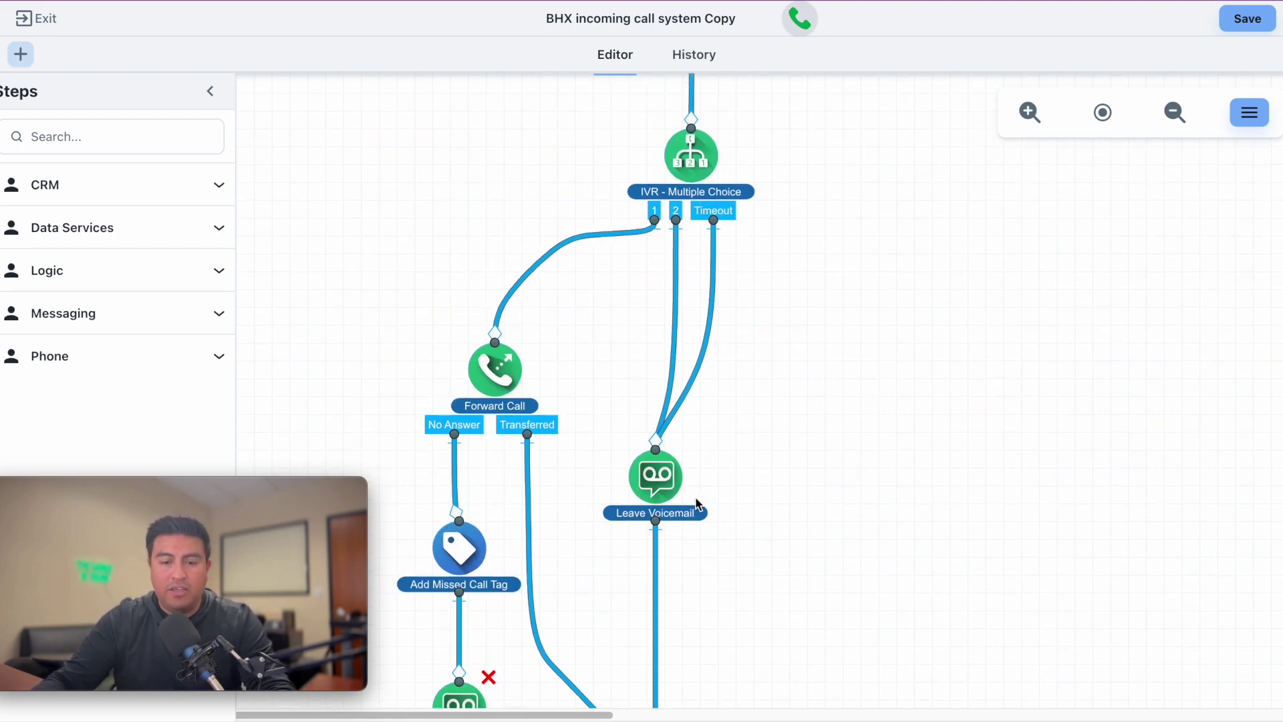
pyautogui.click(671, 479)
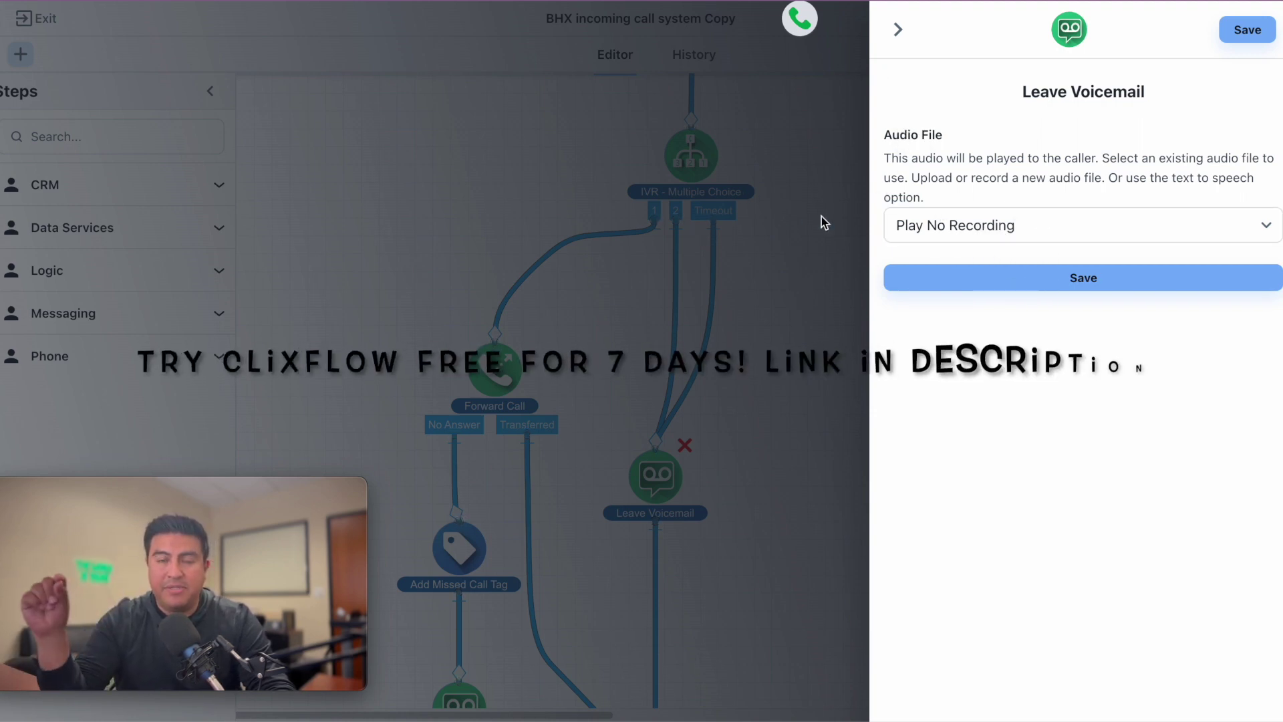
pyautogui.click(900, 34)
# Step: Look over the flow down to "Deactivate Contact From Flow" and back to the Incoming Call trigger, and exit to the Automations list
pyautogui.scroll(-10, 835, 320)
pyautogui.scroll(10, 835, 321)
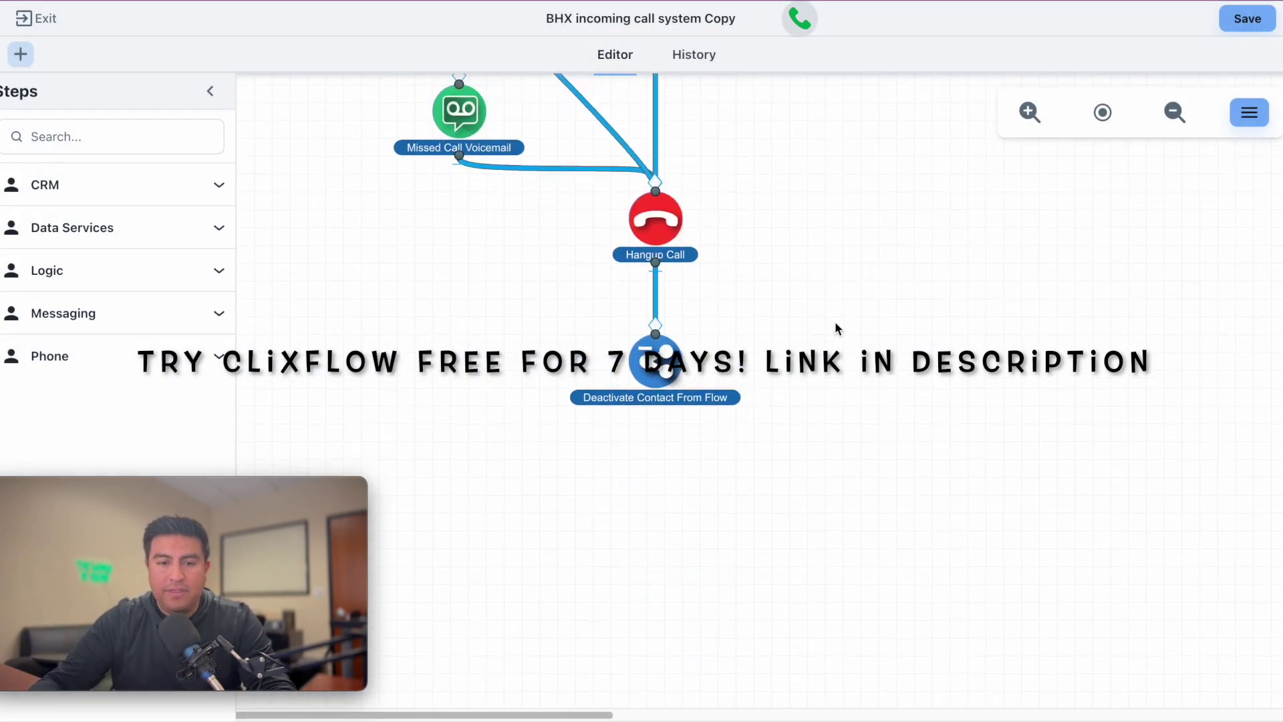
pyautogui.scroll(4, 930, 412)
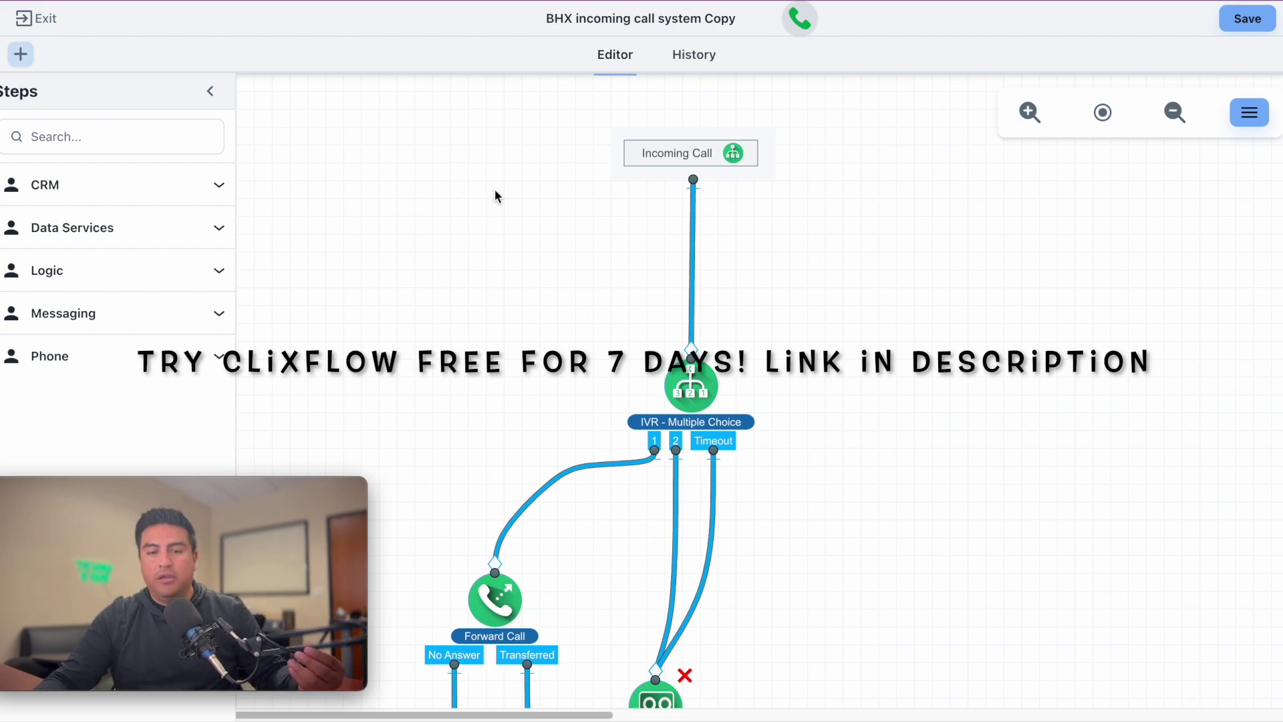
pyautogui.click(58, 28)
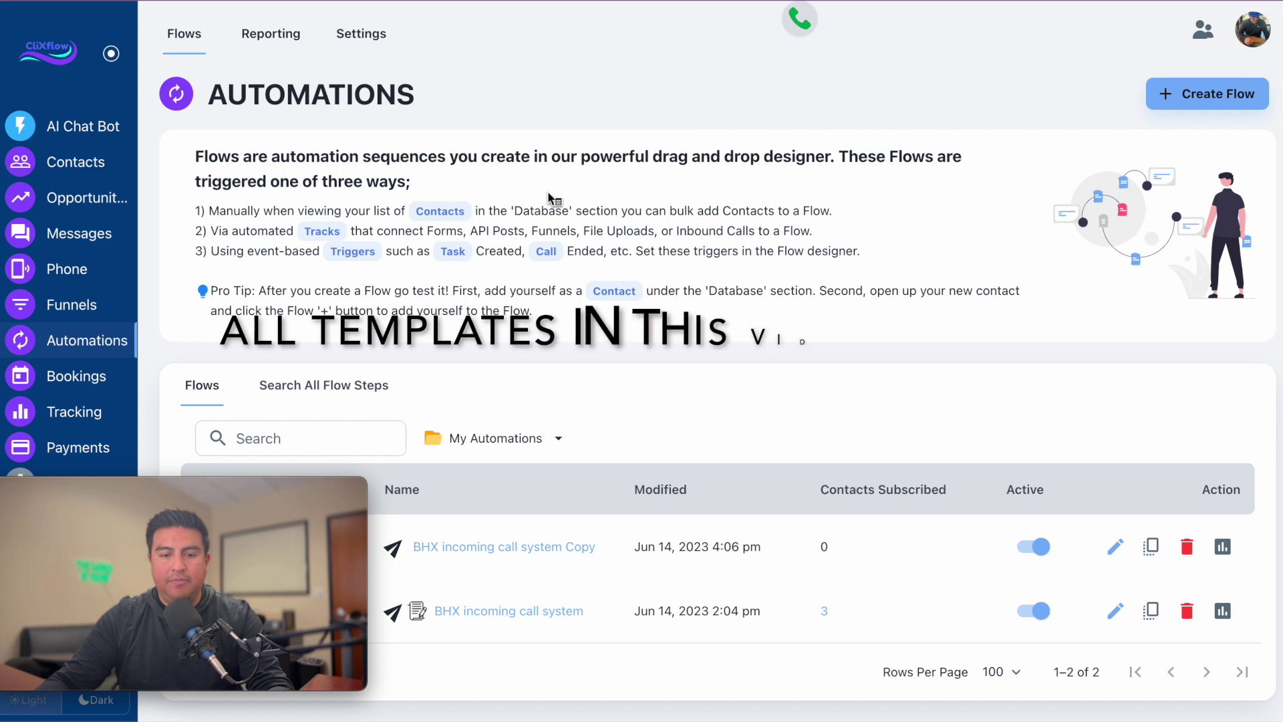